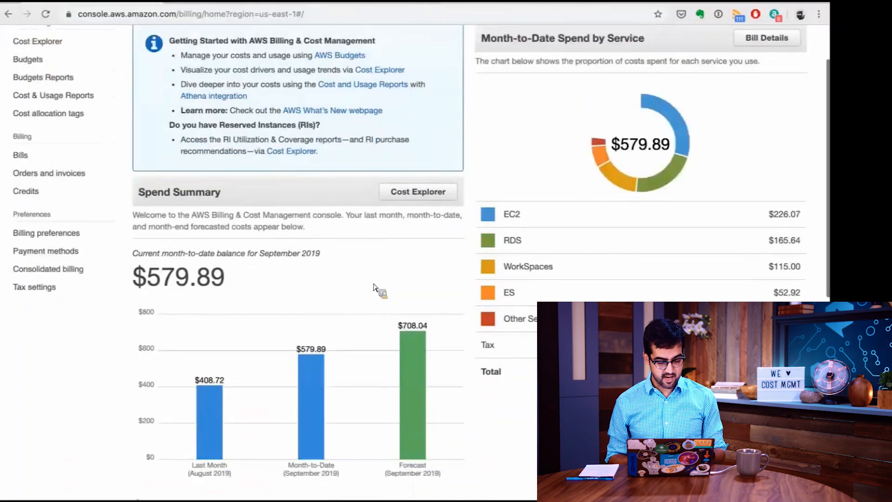
Examine the Spend Summary chart's last-month, month-to-date and forecast costs, and the Month-to-Date Spend by Service breakdown.
scroll(374, 287, up, 2)
mouse_move(221, 399)
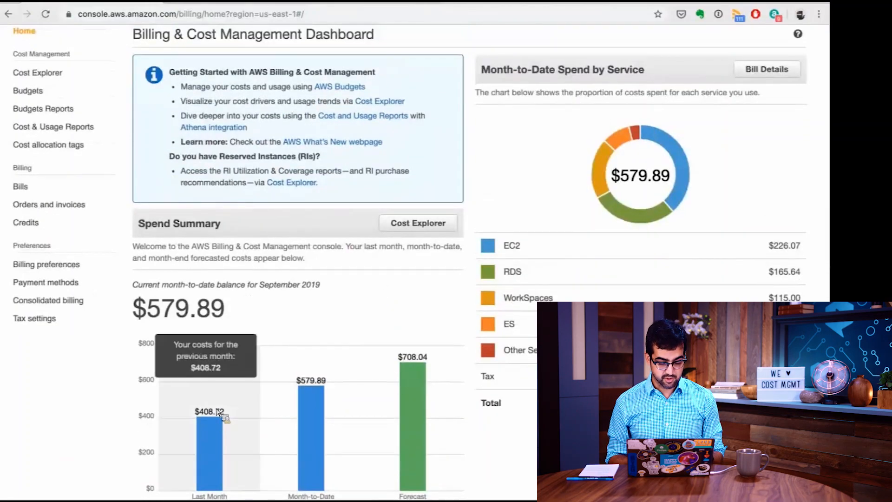
scroll(221, 398, down, 2)
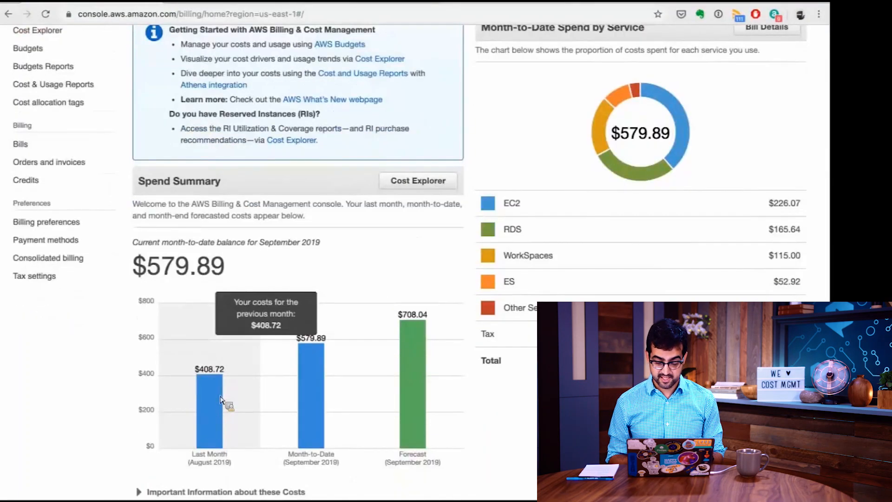
mouse_move(338, 412)
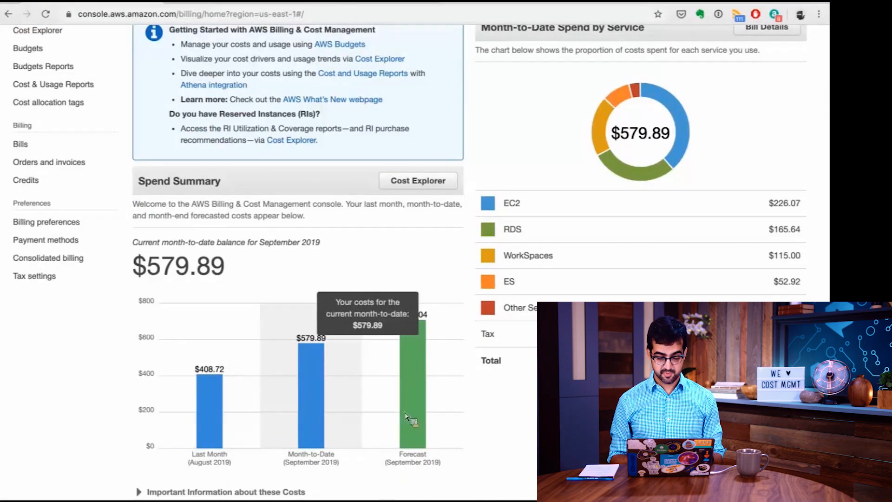
mouse_move(442, 414)
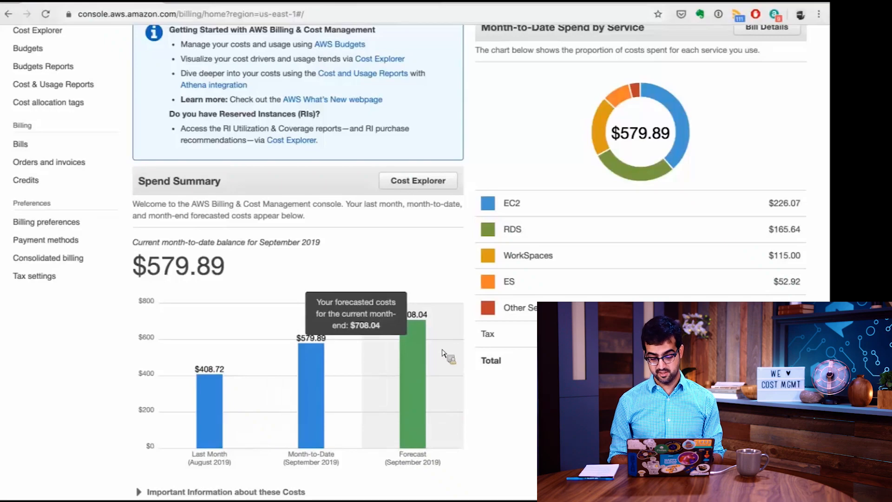
scroll(442, 353, up, 1)
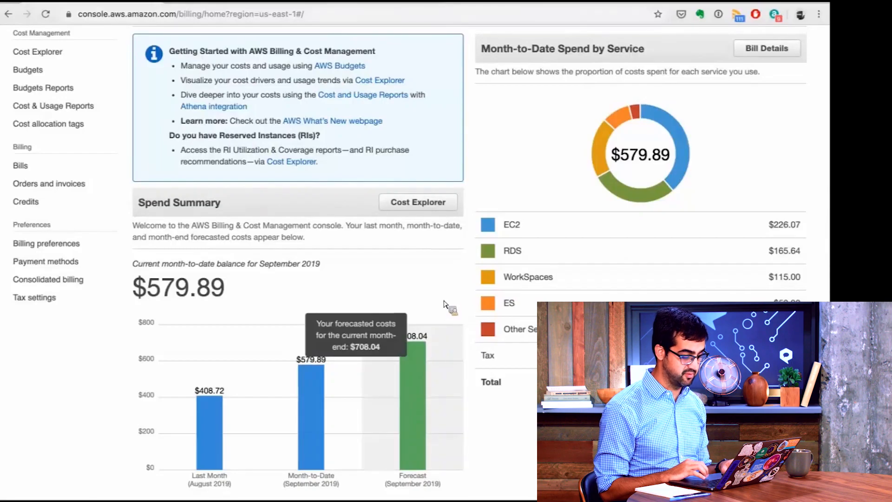
scroll(539, 235, up, 3)
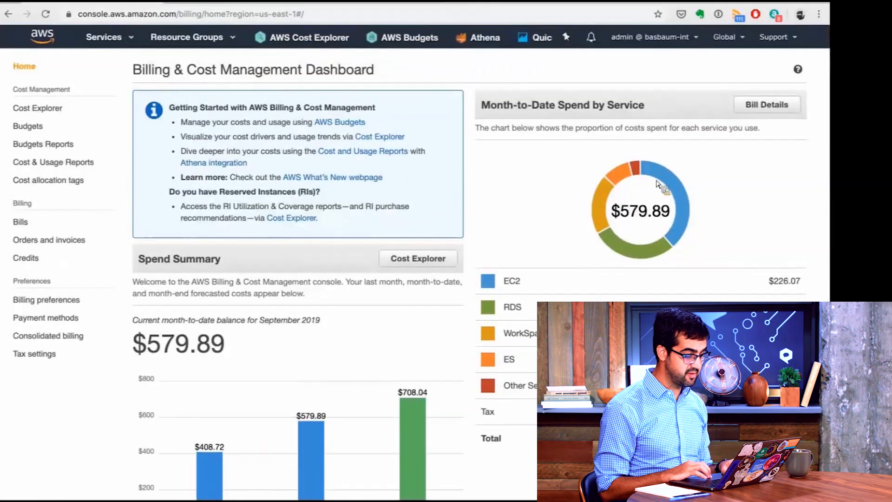
mouse_move(599, 219)
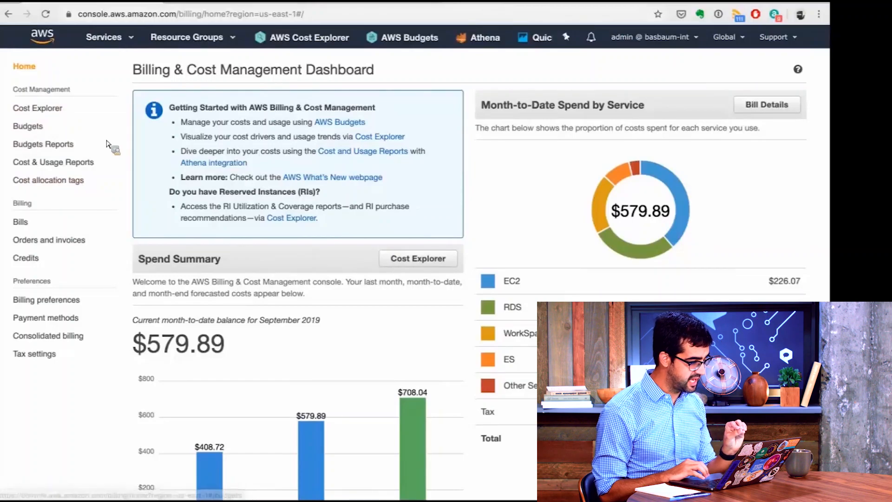
Open the Bills page and look through the September 2019 service charges.
click(28, 224)
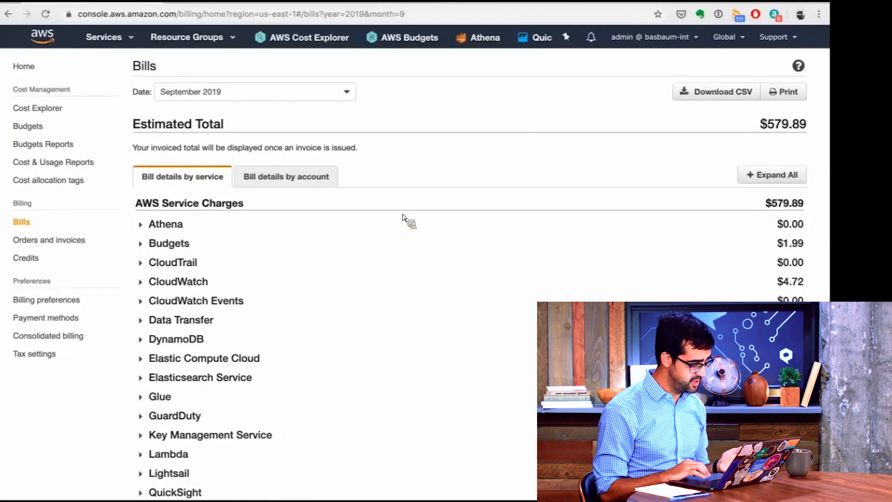
scroll(382, 259, down, 2)
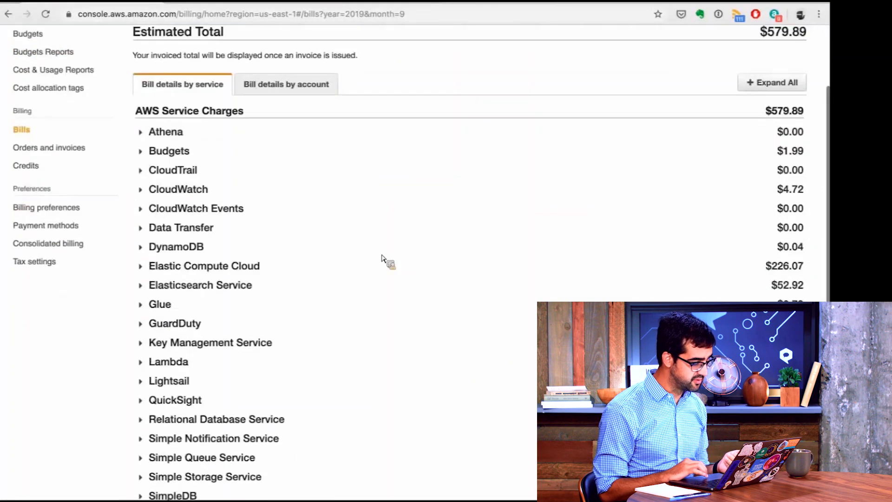
scroll(382, 259, up, 1)
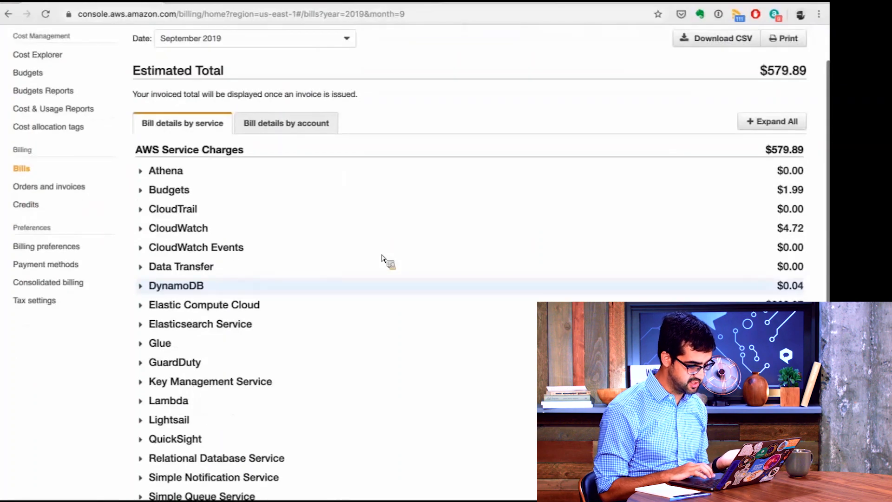
Set the bill date to August 2019.
scroll(252, 66, up, 1)
click(250, 65)
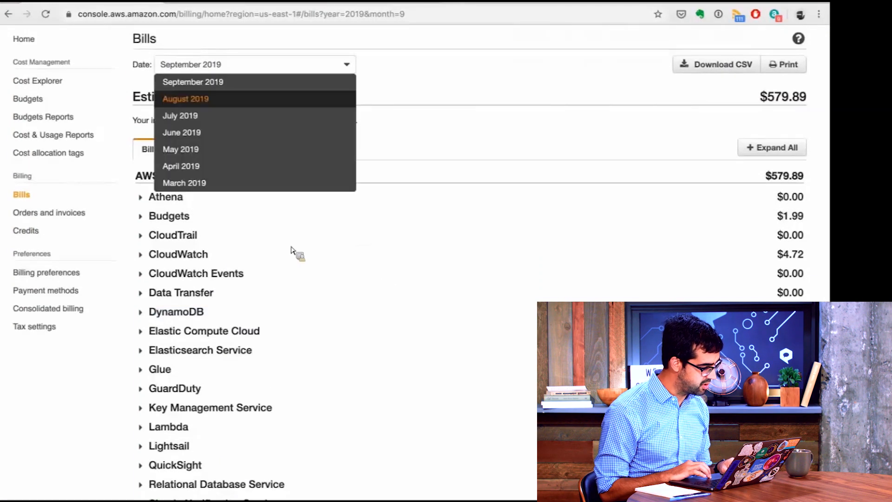
key(Return)
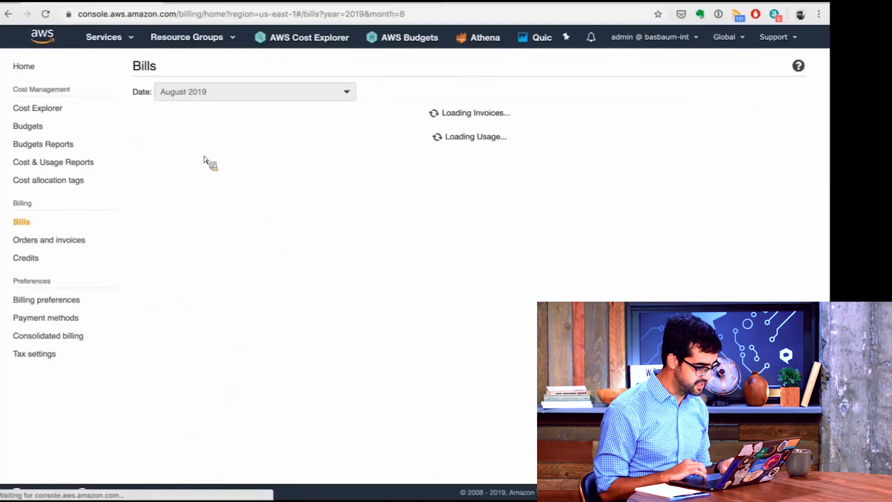
Expand Elastic Compute Cloud and its US East (N. Virginia) region, review the line-item charges, and collapse the service again.
scroll(200, 200, down, 3)
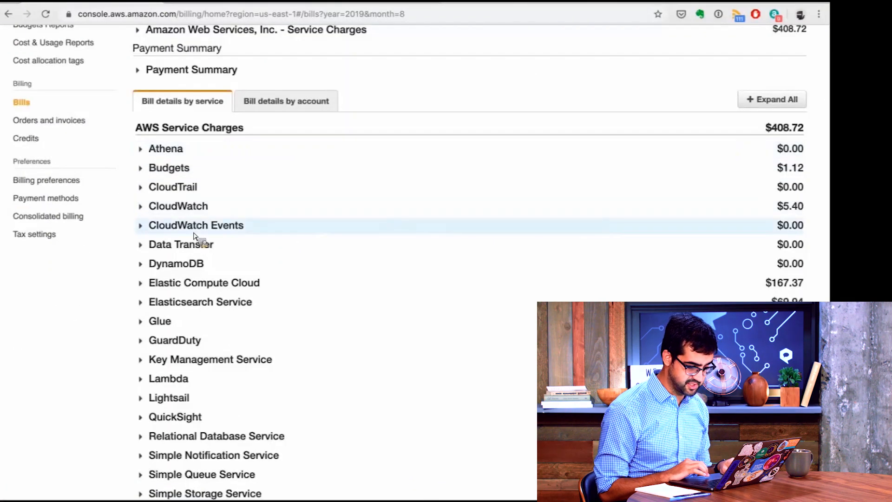
scroll(194, 236, down, 1)
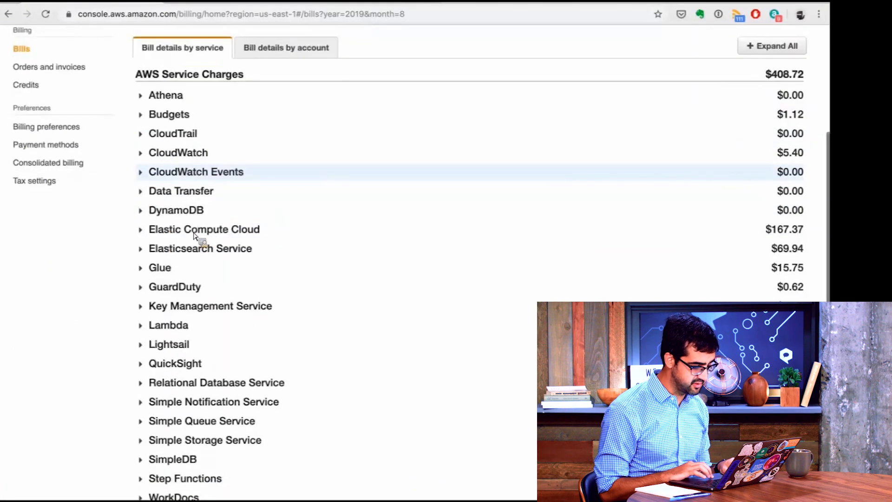
click(159, 246)
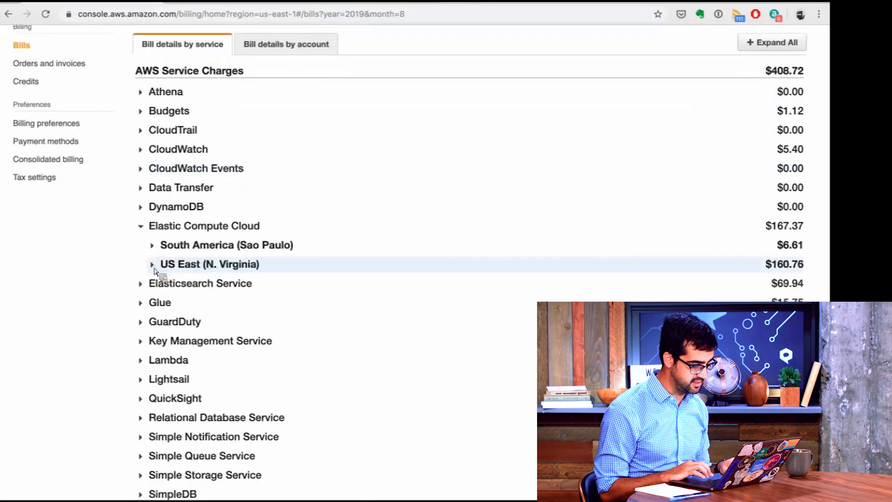
click(154, 270)
scroll(298, 343, down, 1)
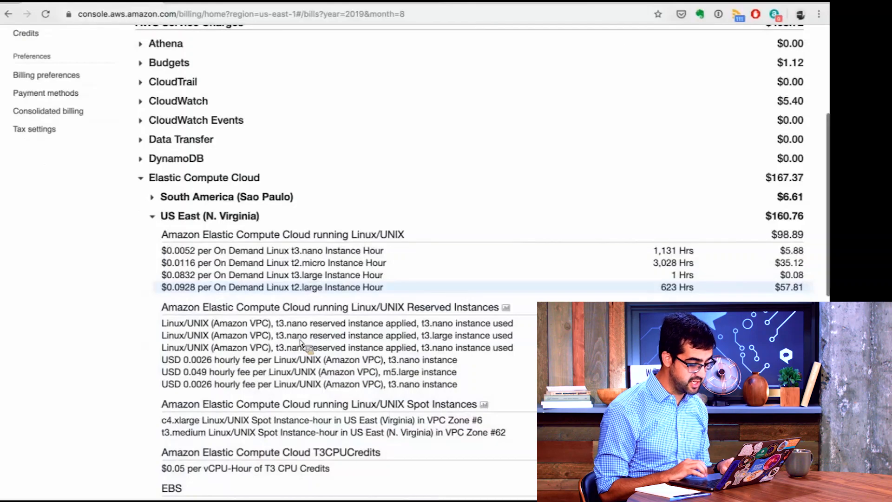
scroll(300, 343, down, 1)
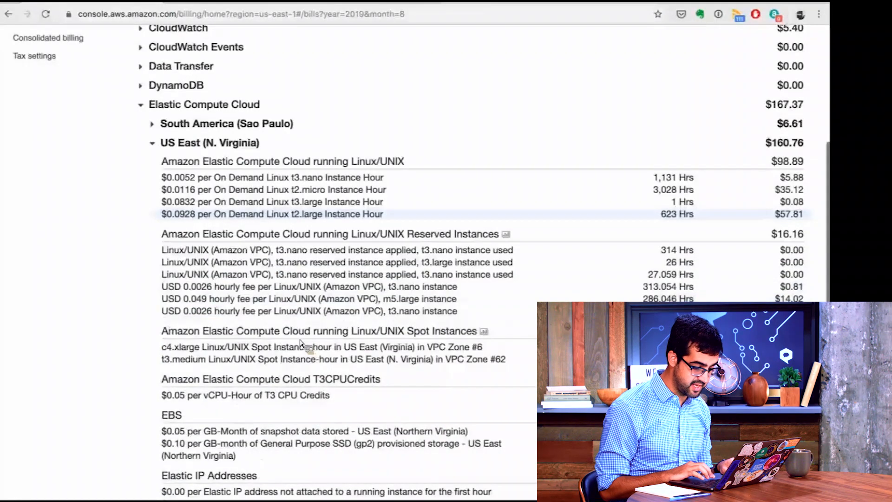
scroll(215, 328, down, 2)
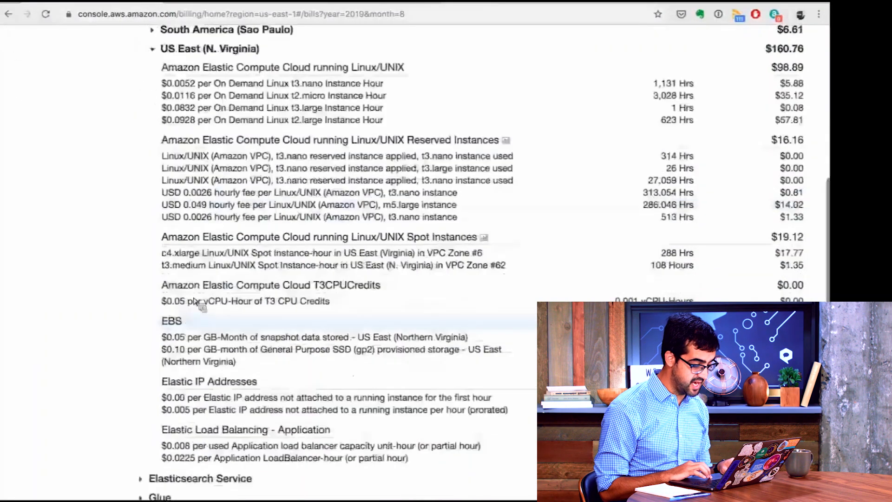
scroll(147, 281, up, 5)
click(148, 280)
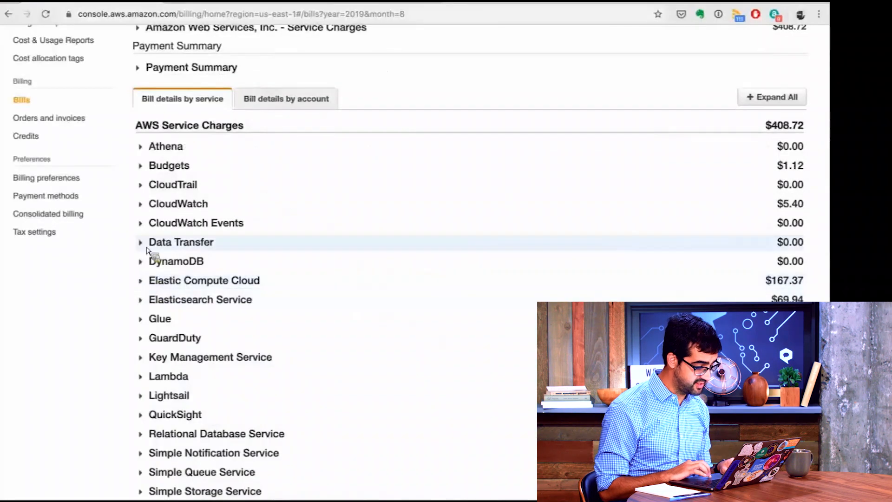
Expand the Data Transfer charges to view their regions, and collapse them again.
click(169, 245)
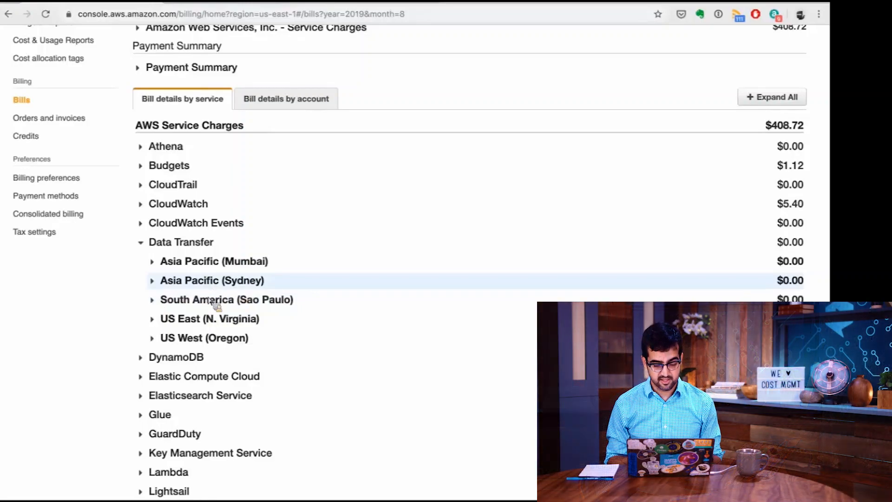
scroll(209, 301, up, 3)
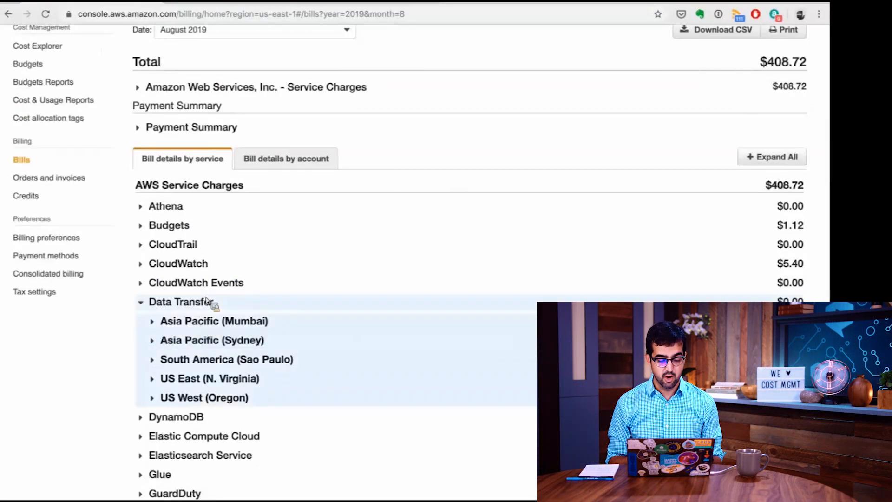
click(173, 305)
Set the bill date back to September 2019.
scroll(553, 196, up, 3)
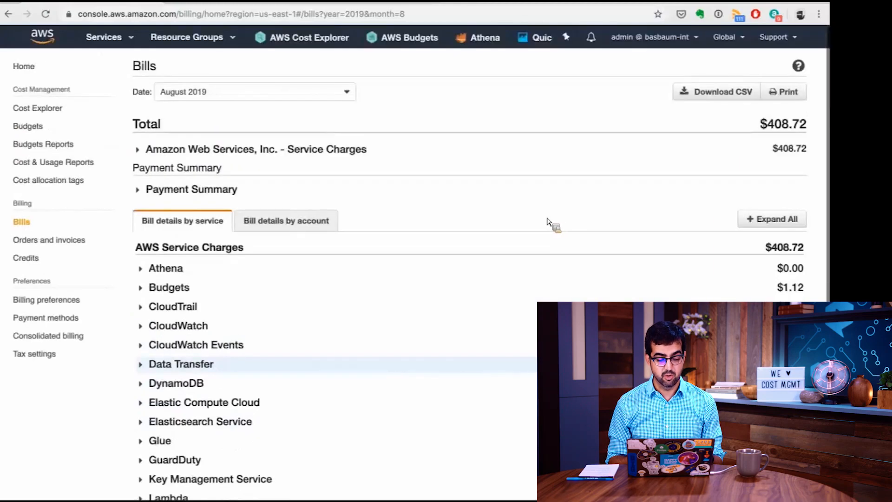
click(264, 100)
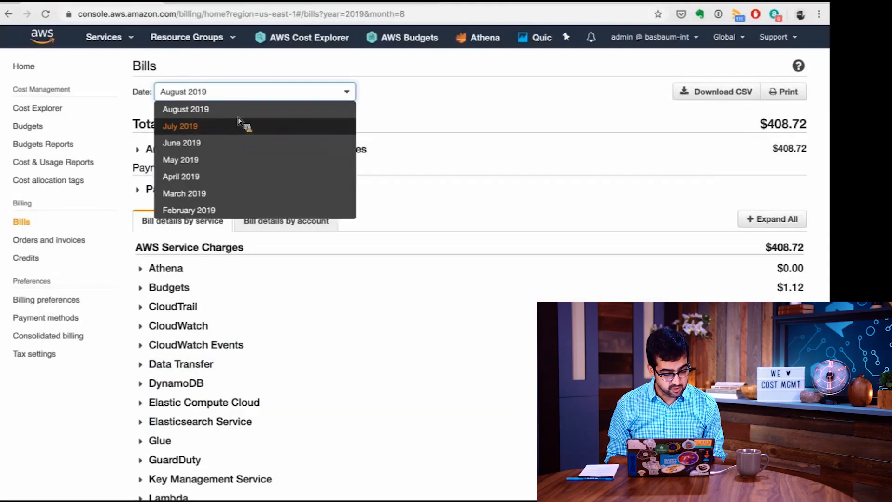
key(Up)
key(Return)
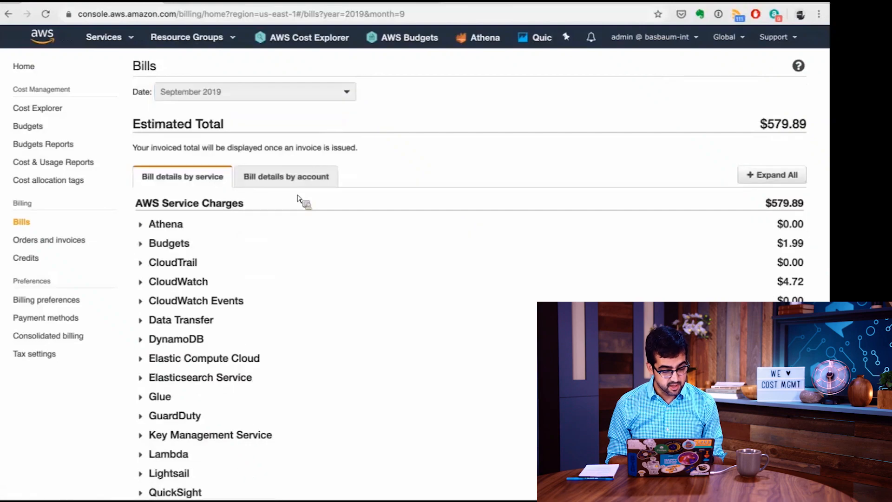
Check the bill details by account and return to the details by service.
click(316, 180)
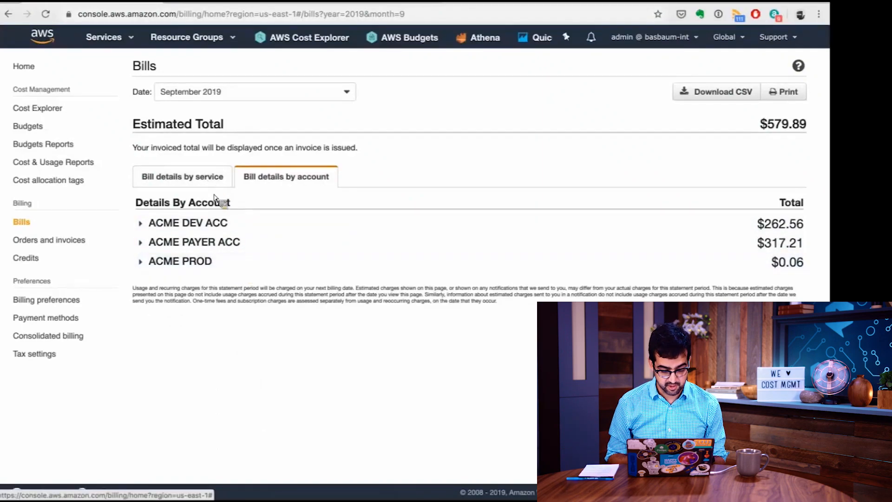
click(205, 180)
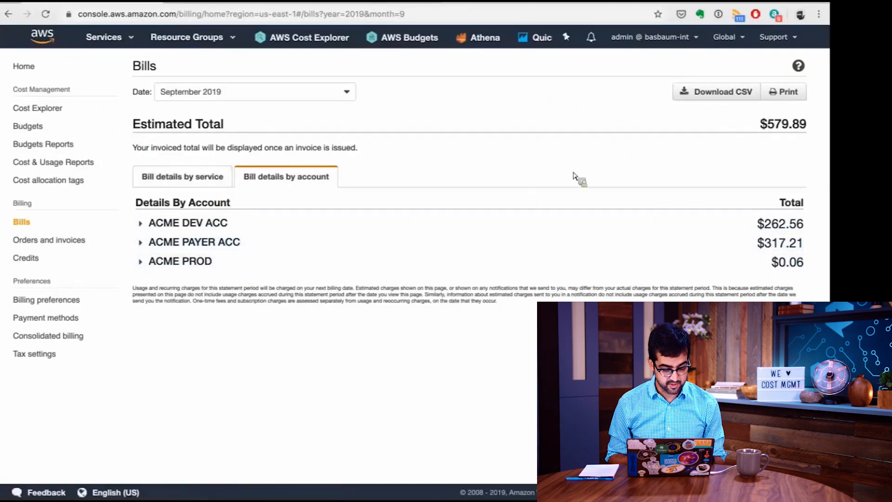
Download the September 2019 bill as a CSV file and close the download dialog.
click(718, 96)
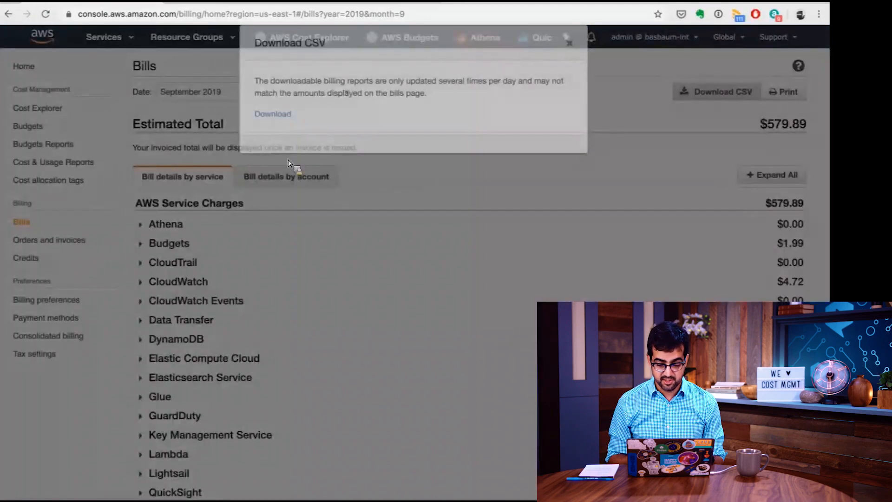
click(289, 162)
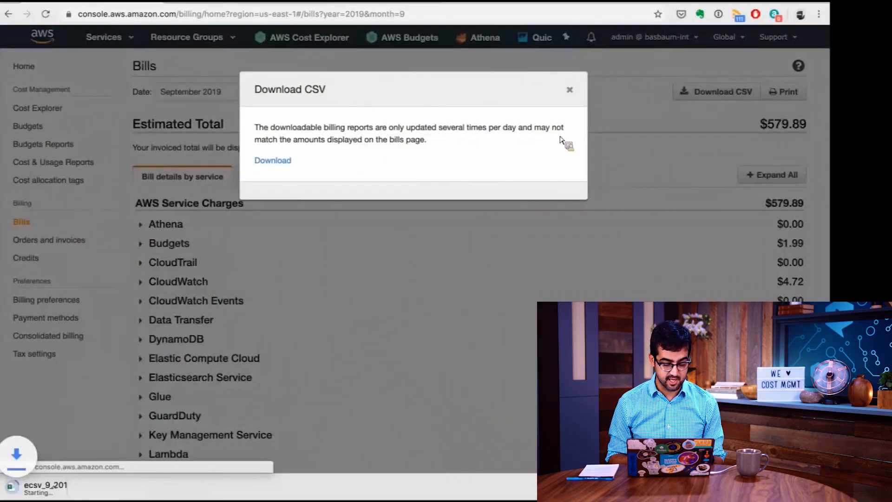
click(570, 90)
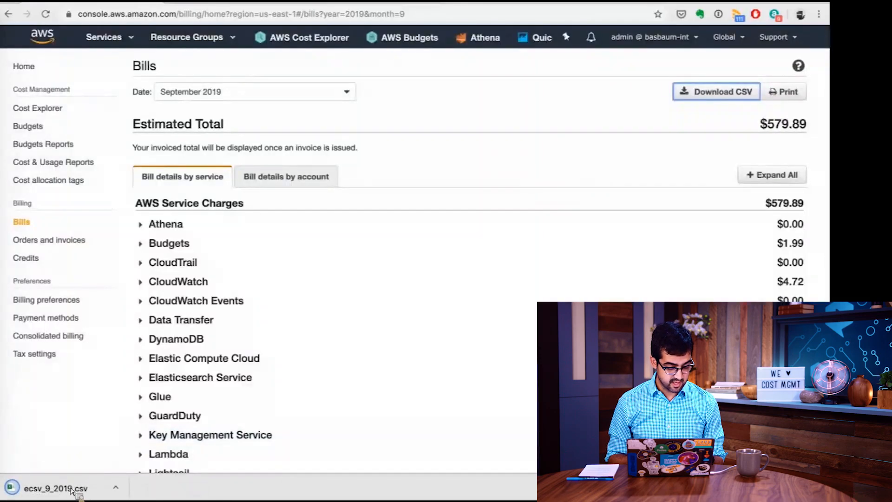
Open the downloaded ecsv_9_2019.csv in Excel and examine its account, product code, usage and cost columns.
click(72, 490)
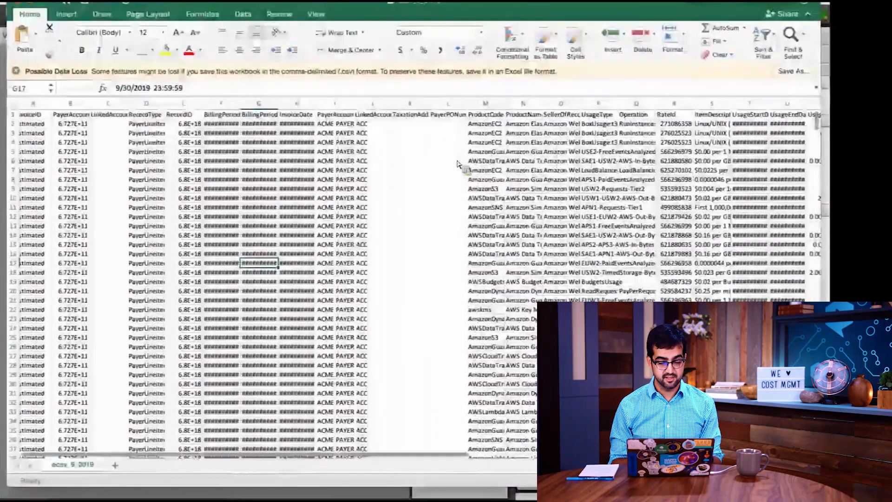
scroll(458, 163, right, 2)
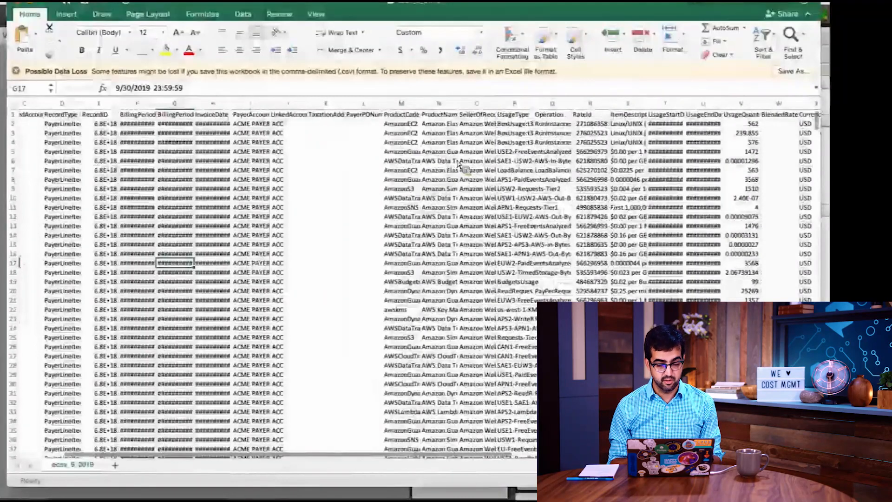
scroll(293, 160, right, 2)
scroll(291, 157, right, 2)
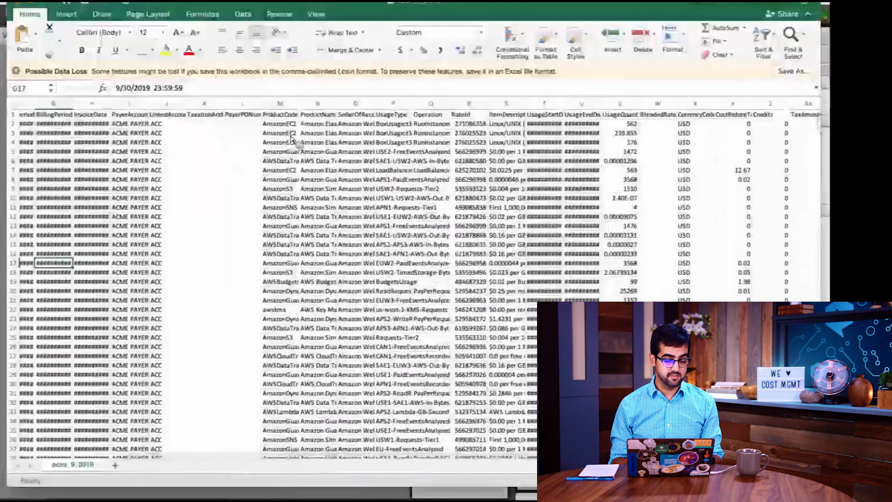
click(291, 134)
scroll(292, 136, right, 2)
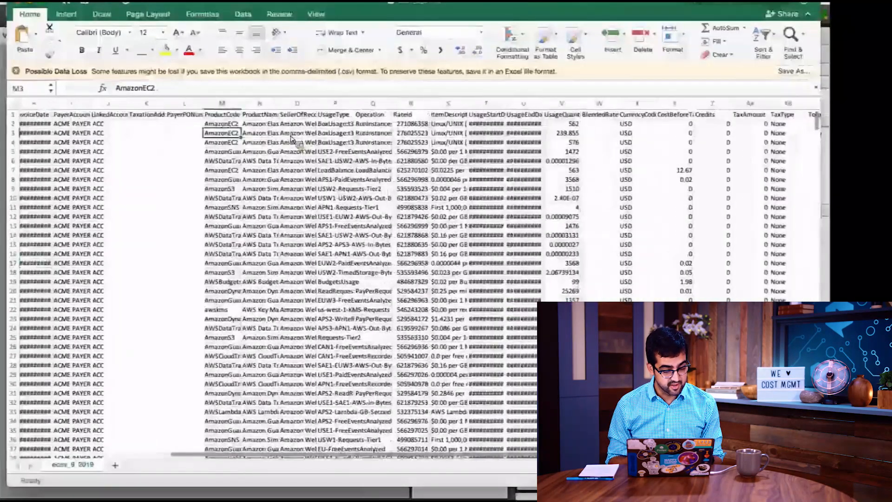
scroll(292, 138, left, 6)
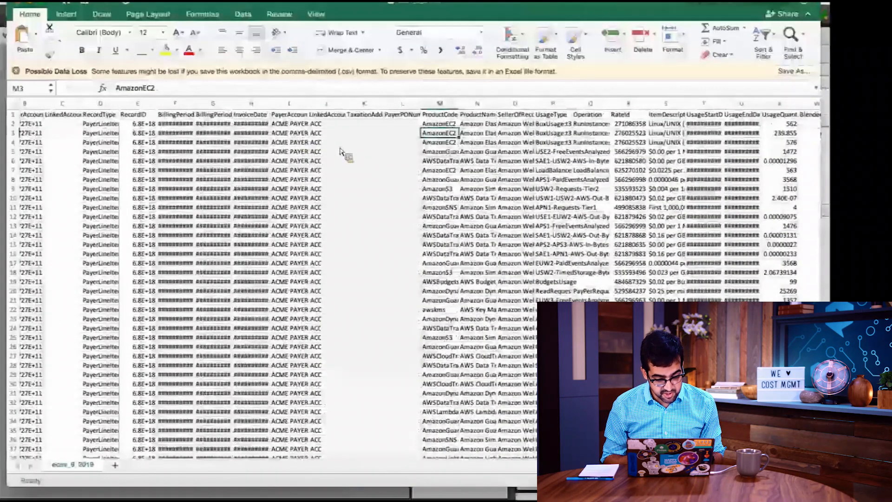
scroll(342, 152, right, 10)
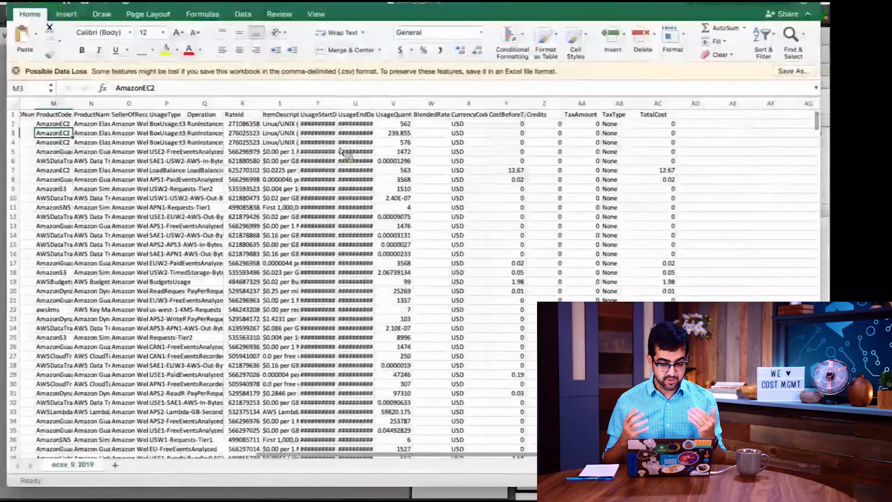
Examine the Operation and ItemDescription entries of the first EC2 line items and the cost columns beyond them.
scroll(342, 151, left, 5)
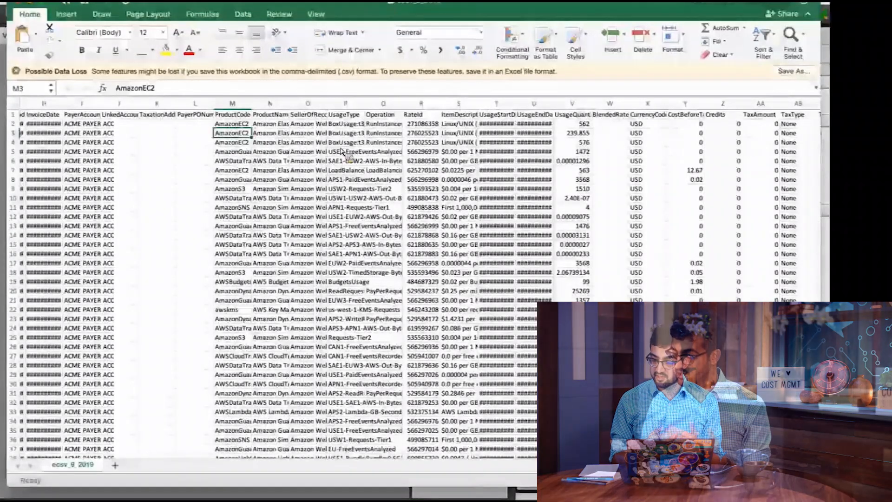
click(372, 145)
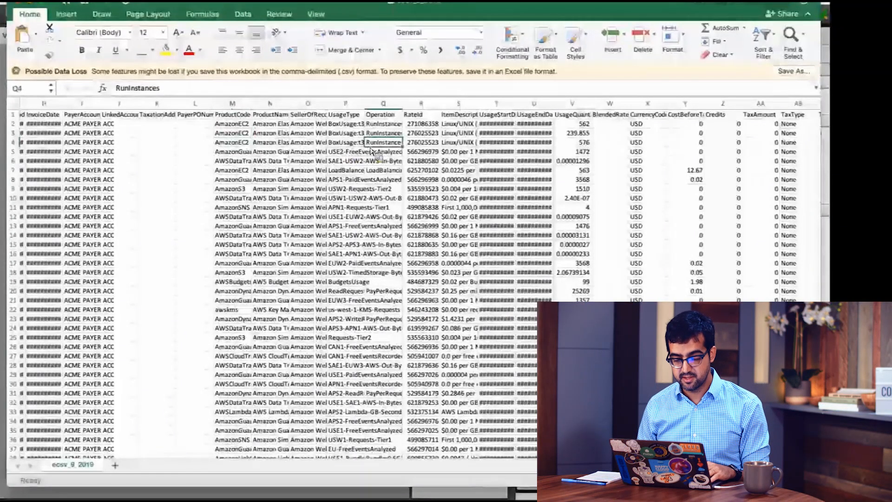
scroll(372, 150, right, 2)
click(372, 145)
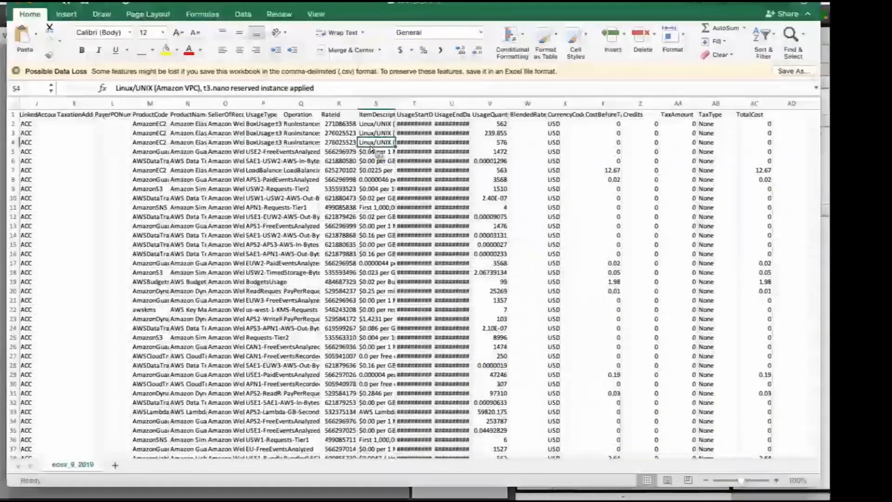
click(376, 125)
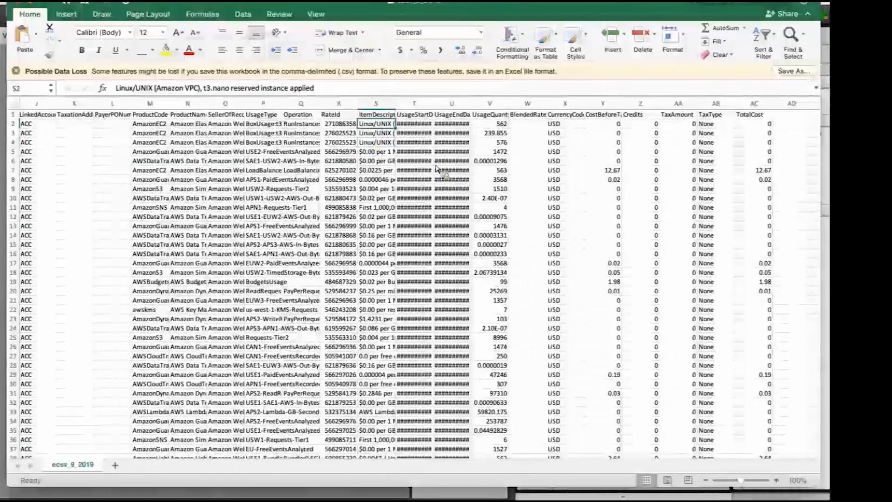
scroll(333, 165, right, 2)
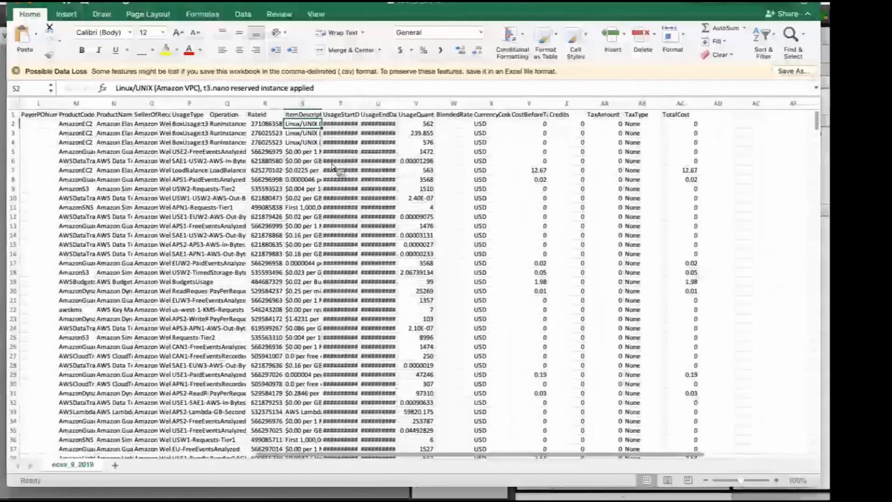
scroll(288, 139, right, 1)
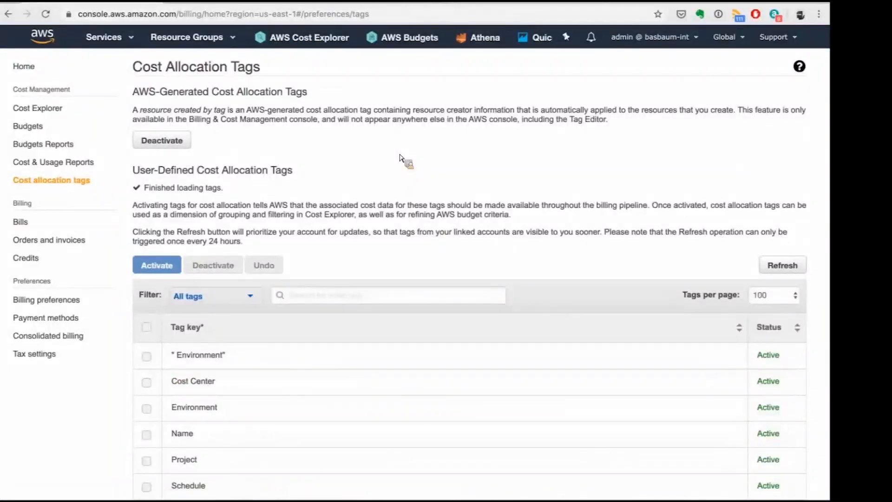
Review the user-defined cost allocation tags and their status, briefly selecting and clearing the Cost Center tag.
scroll(400, 158, down, 2)
scroll(399, 158, up, 1)
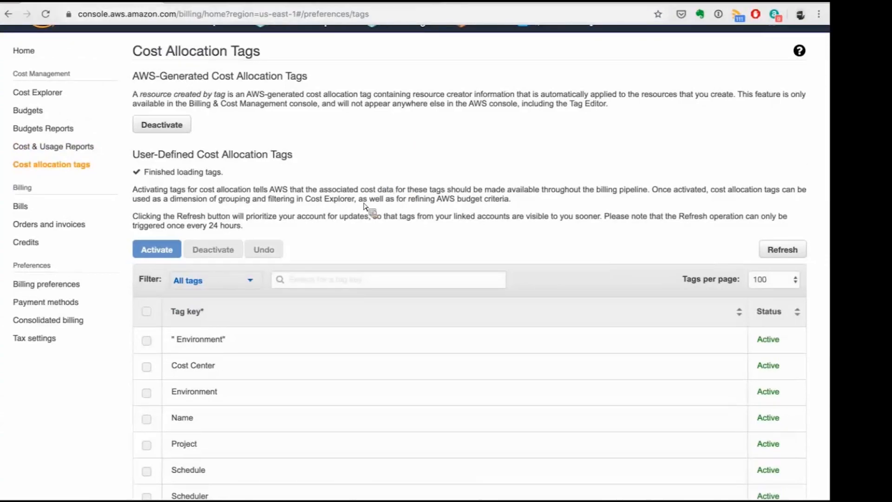
scroll(364, 208, down, 2)
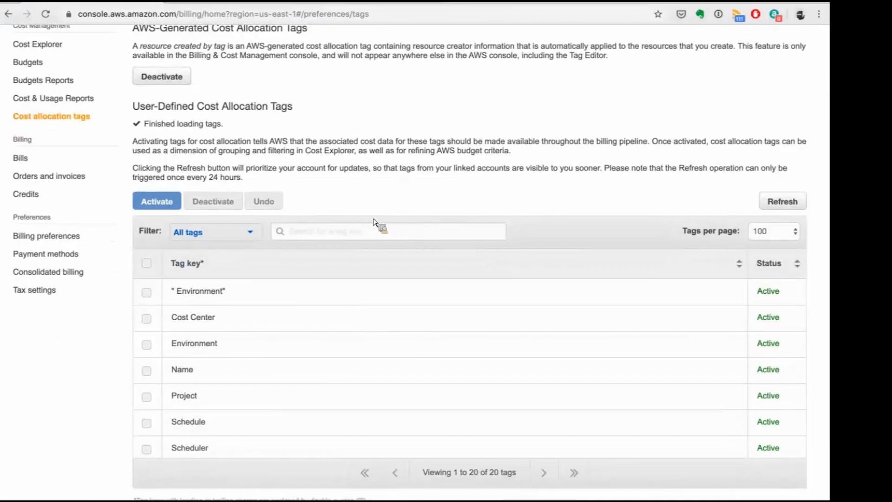
scroll(114, 349, down, 1)
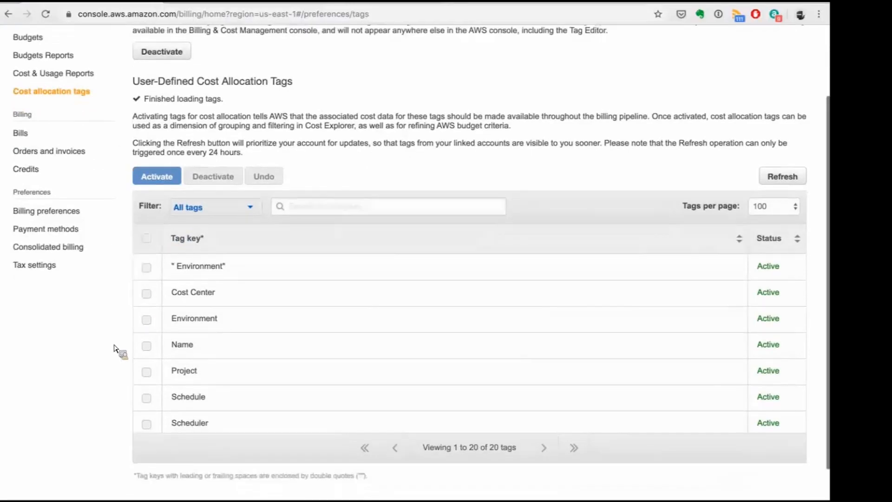
click(146, 286)
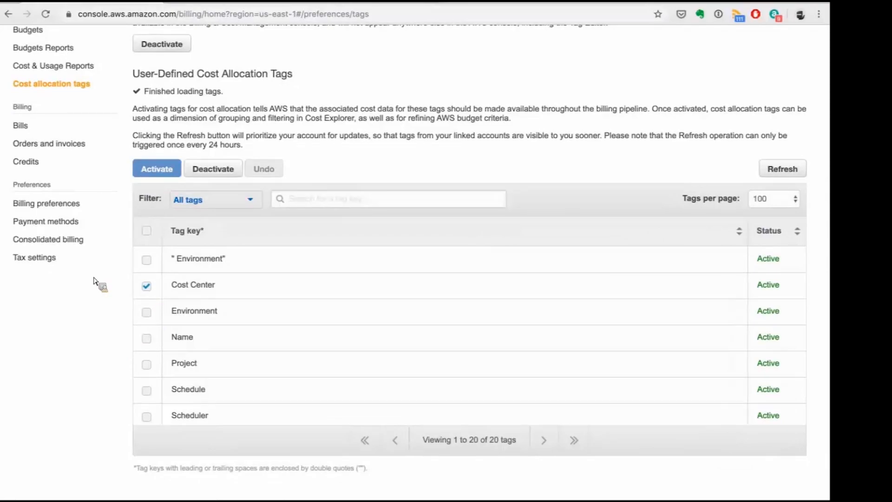
click(147, 287)
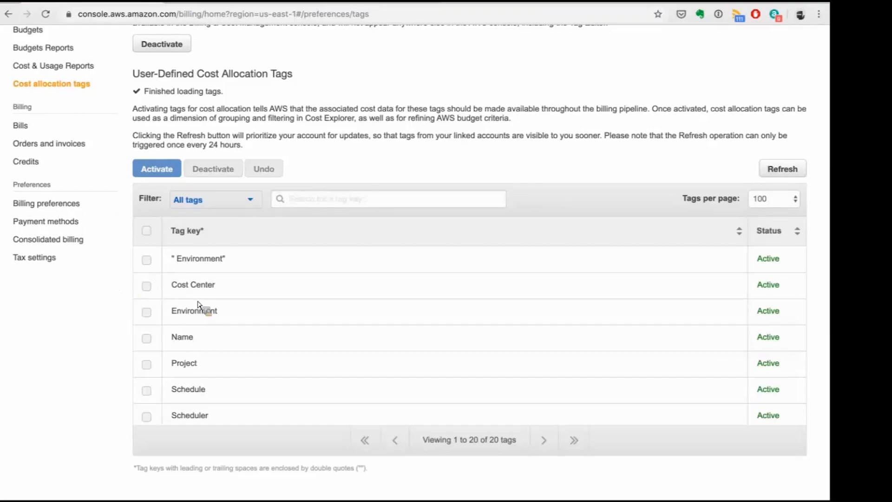
scroll(198, 304, up, 1)
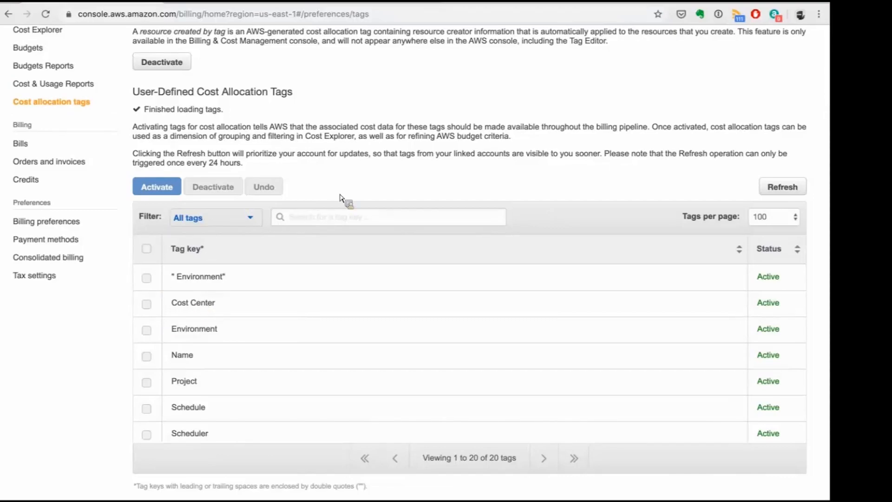
scroll(339, 197, up, 4)
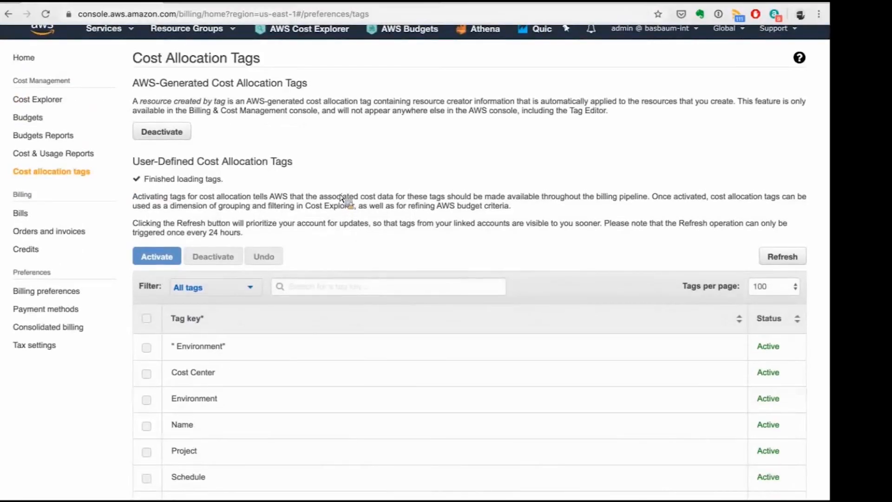
Start a new Cost and Usage Report named CUR-onlinetechtalk with resource IDs included, and continue to the delivery options.
click(78, 154)
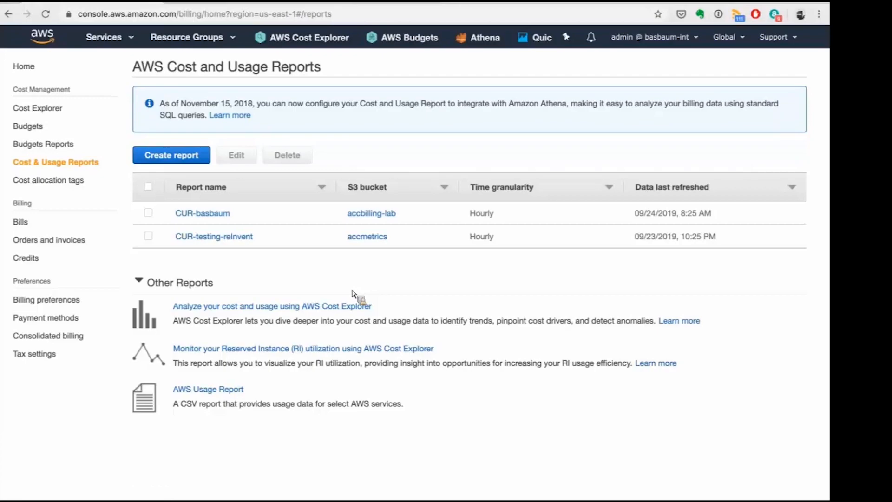
click(185, 158)
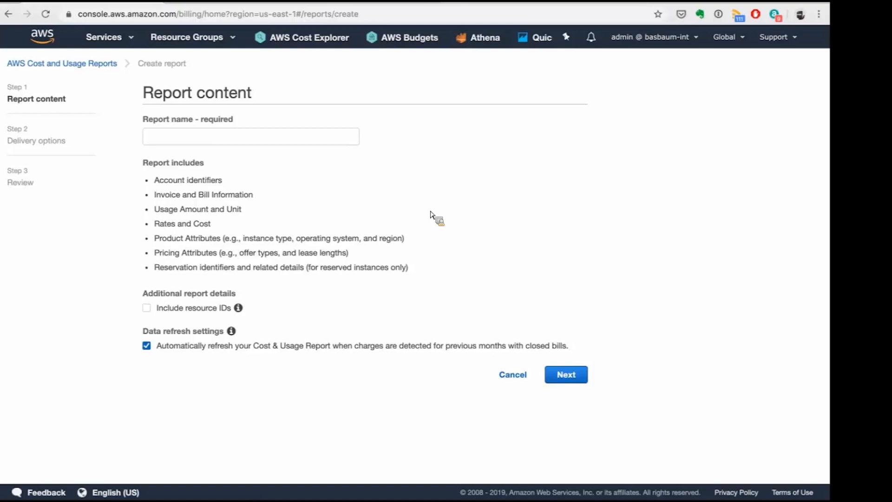
click(196, 137)
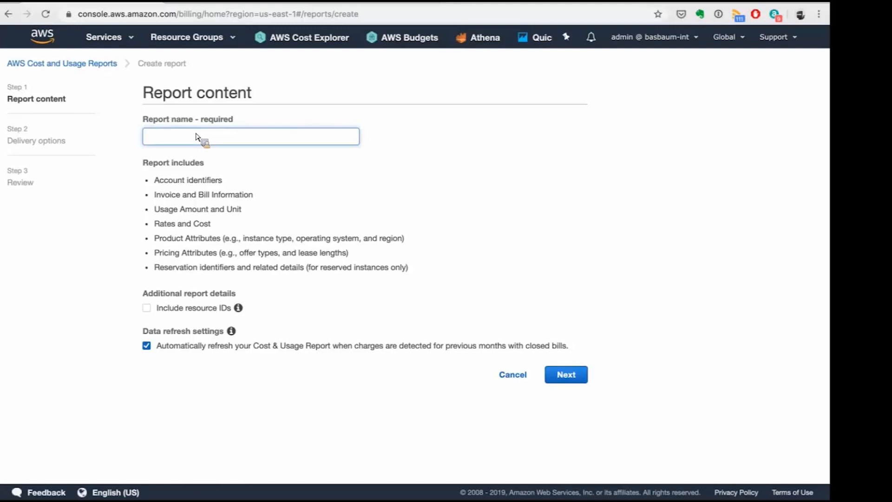
text(CUR-onlinetechktalk)
click(147, 309)
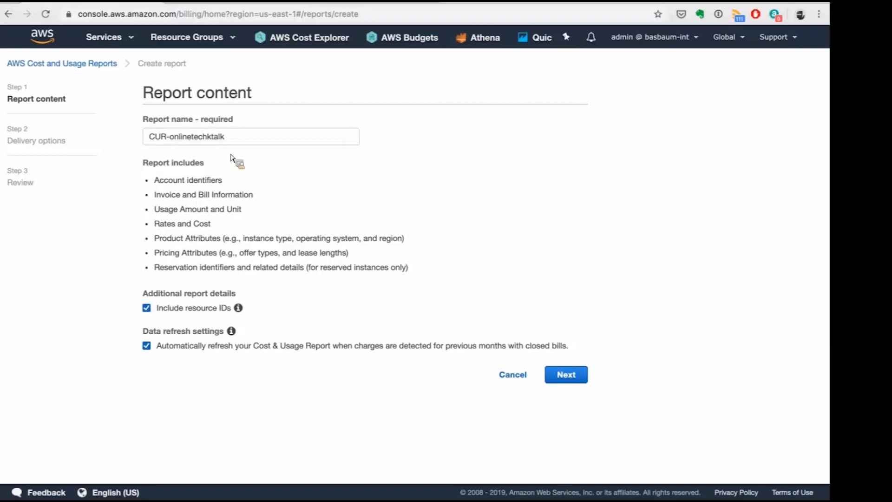
click(282, 136)
key(BackSpace)
click(319, 300)
click(565, 380)
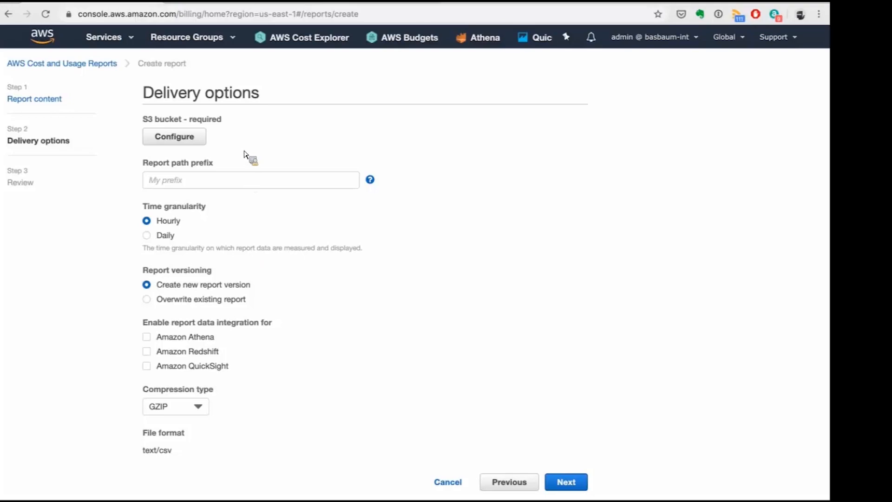
Configure the existing S3 bucket accbilling for report delivery, confirming and saving its default bucket policy.
click(165, 142)
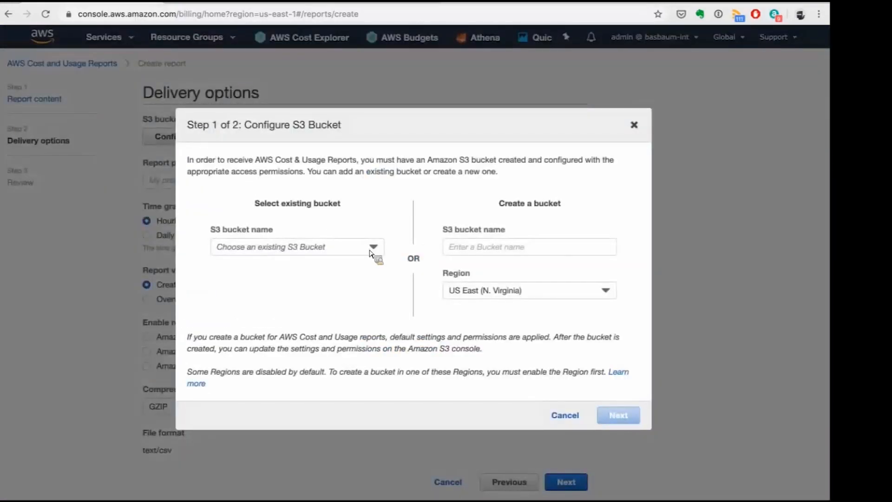
click(370, 250)
key(Return)
click(617, 415)
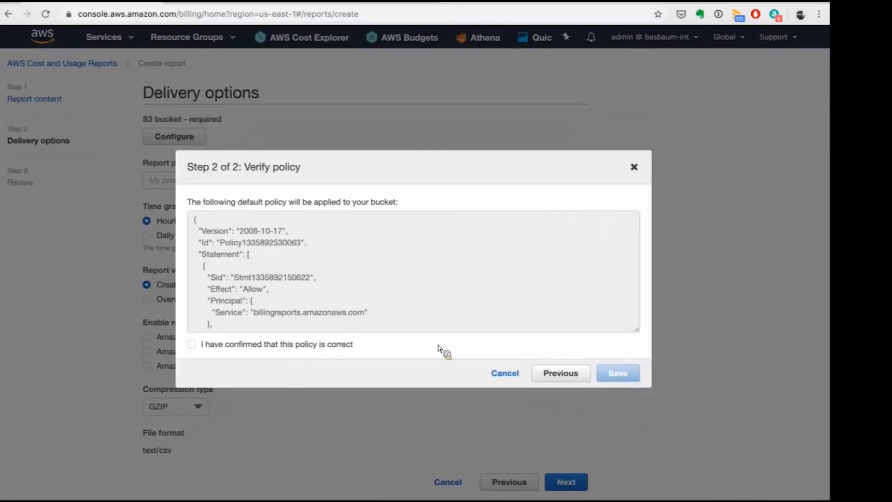
click(263, 346)
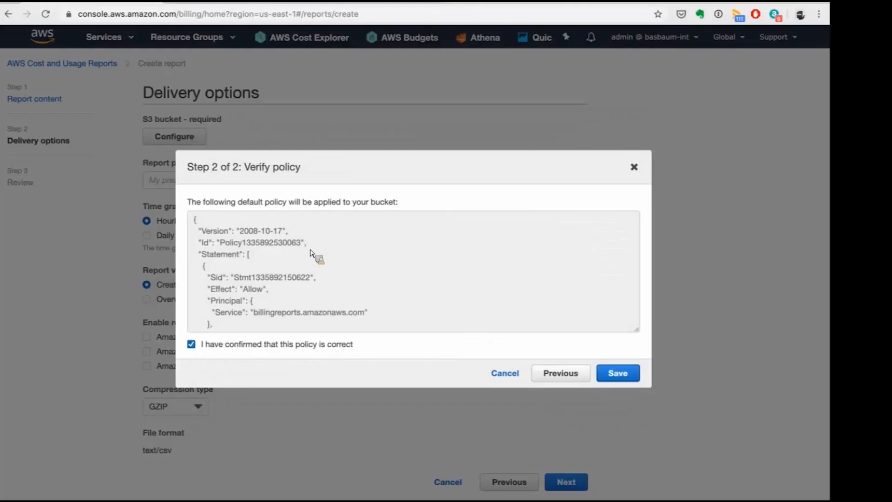
click(628, 377)
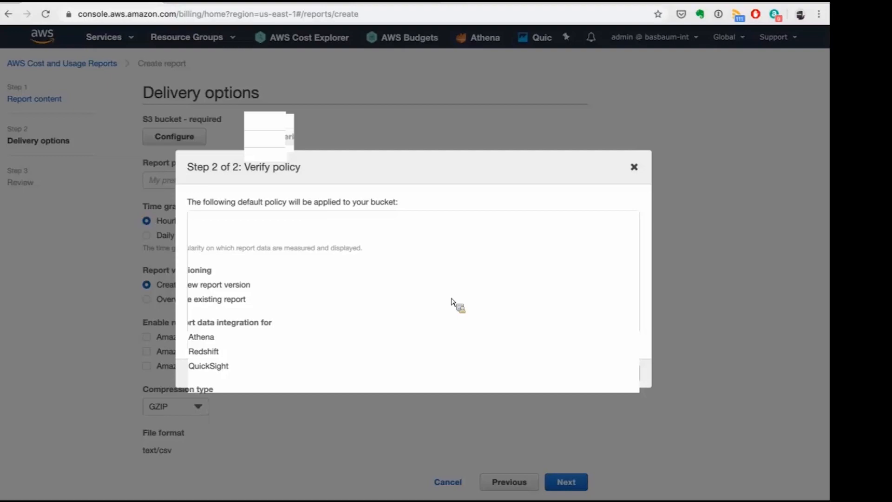
Set the report path prefix to CURfile/testing, enable Amazon Athena data integration, and continue to the review.
scroll(454, 302, down, 1)
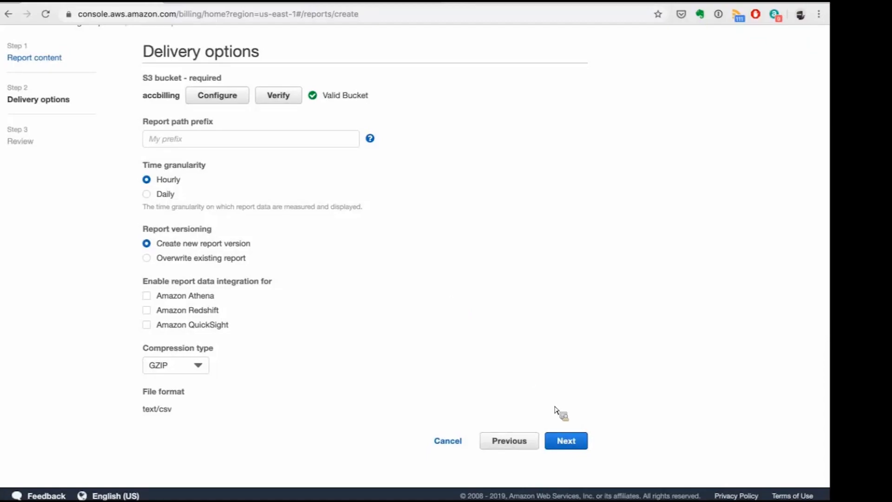
click(214, 141)
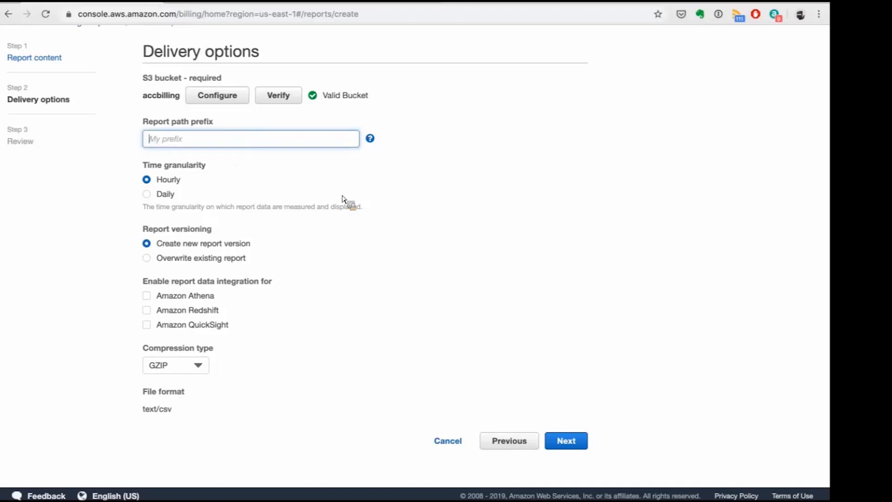
text(CURfile/testing)
click(146, 296)
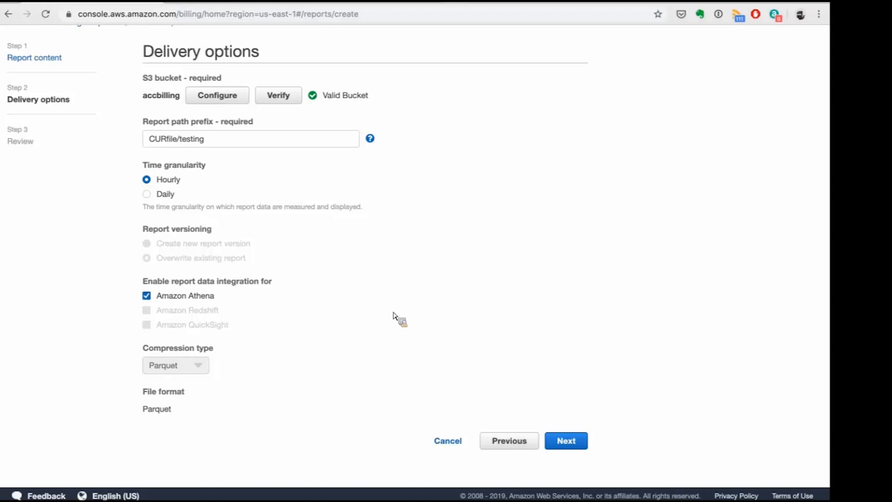
click(567, 441)
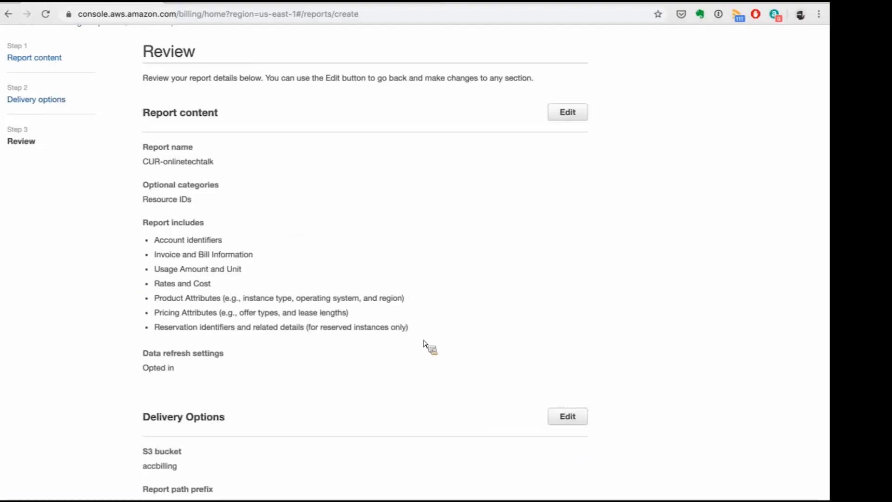
Review the new report's content settings and delivery options before completing it.
scroll(456, 395, down, 5)
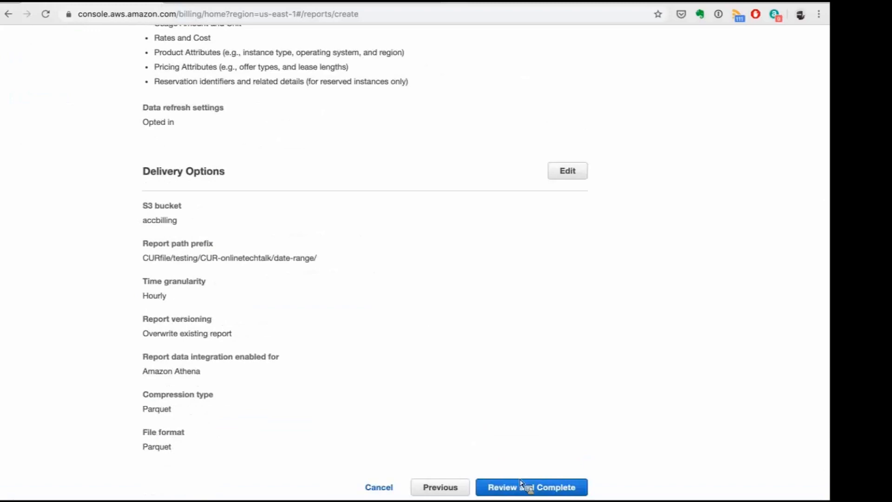
scroll(511, 452, down, 2)
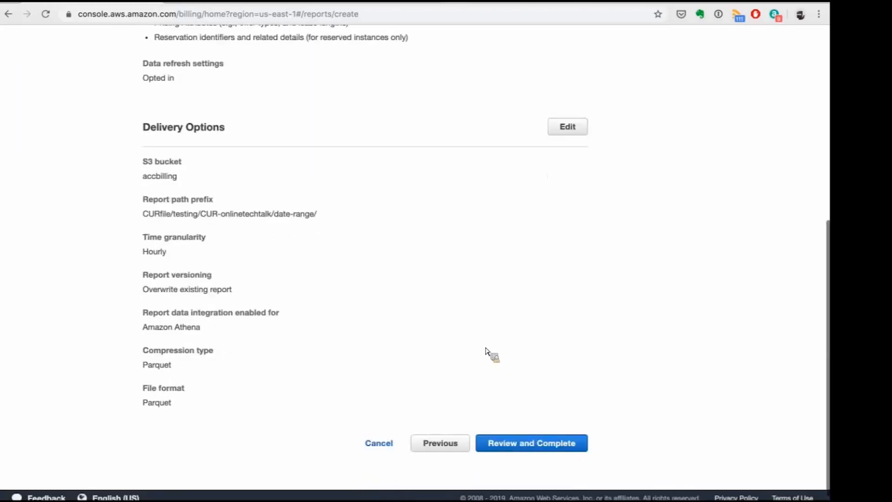
scroll(487, 352, up, 7)
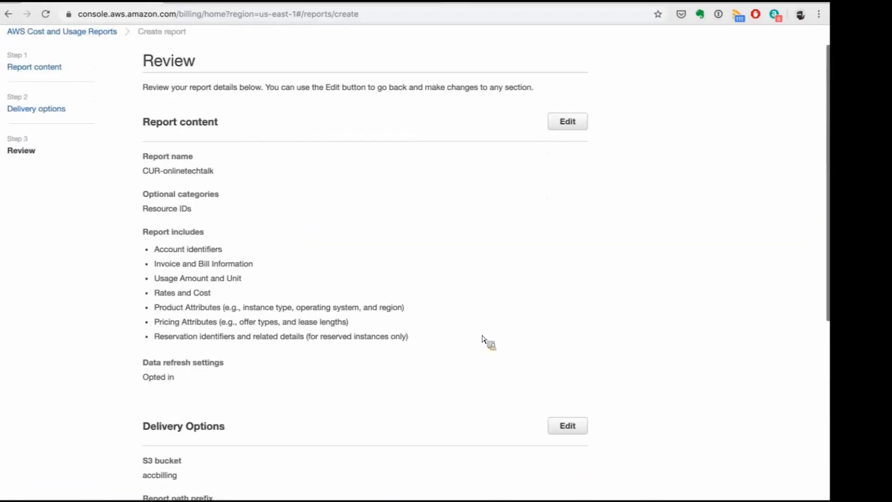
scroll(471, 301, up, 1)
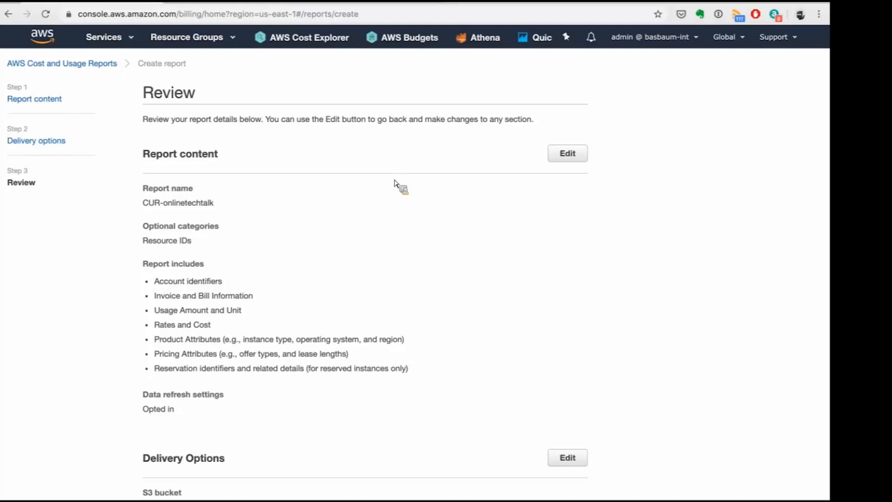
scroll(395, 183, down, 1)
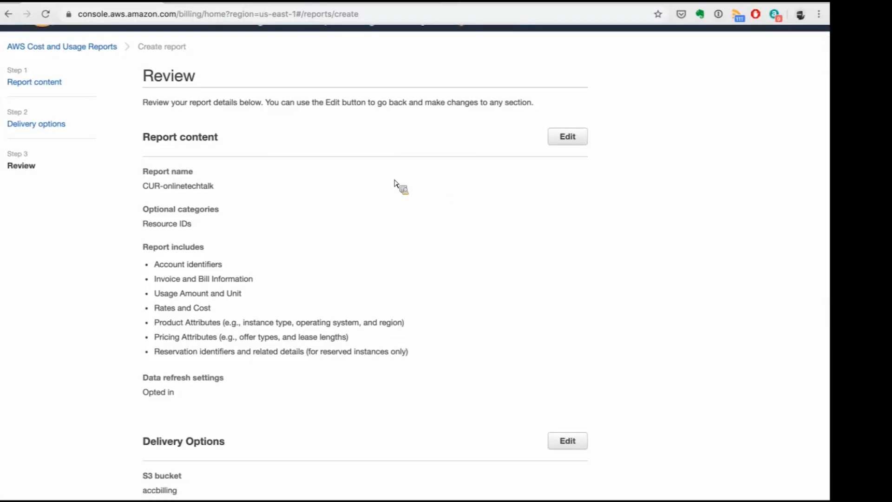
scroll(395, 184, up, 1)
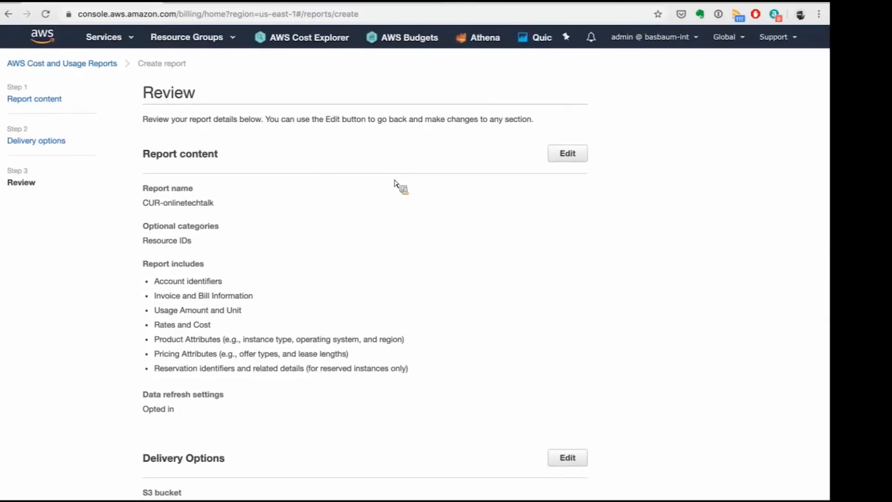
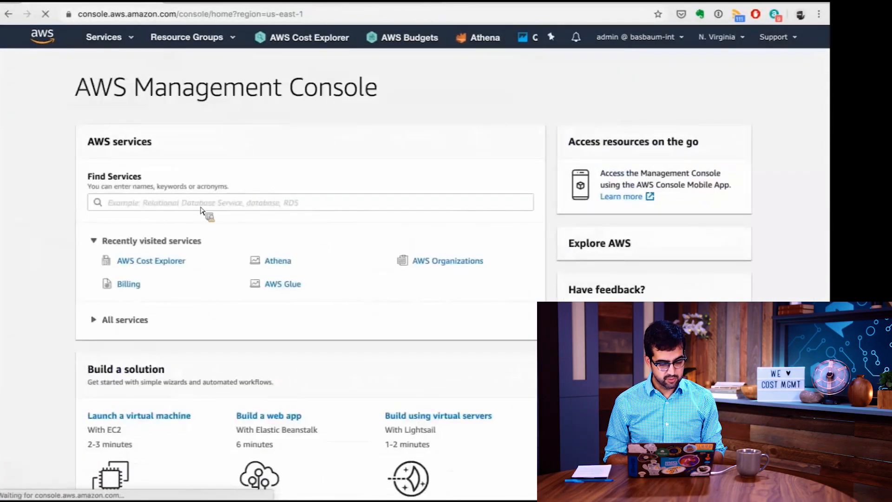
Search the AWS services for "cost" and open AWS Cost Explorer.
click(201, 208)
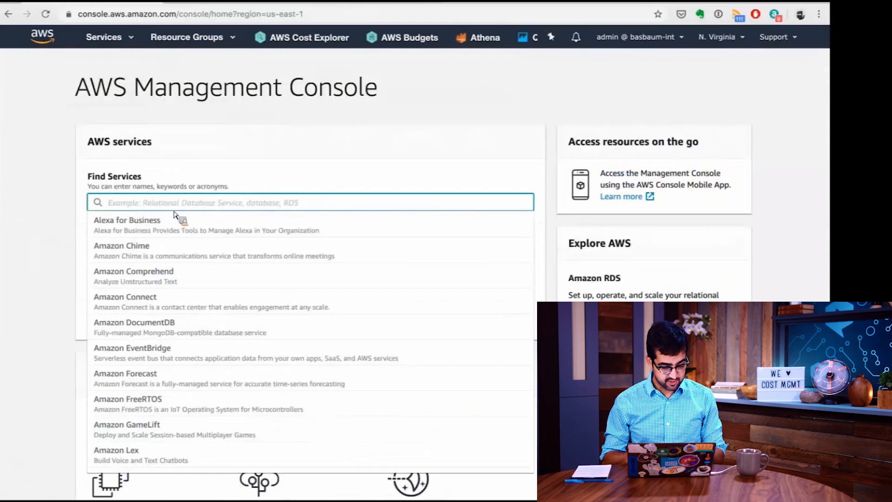
text(cost)
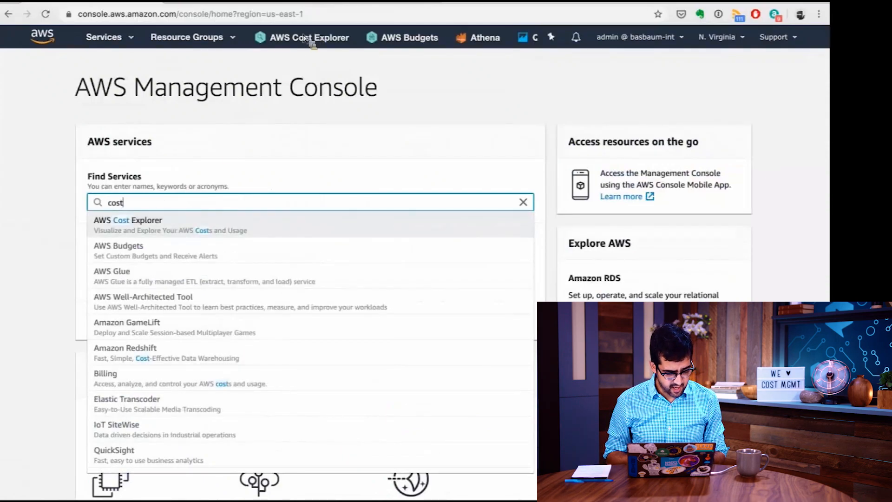
click(149, 226)
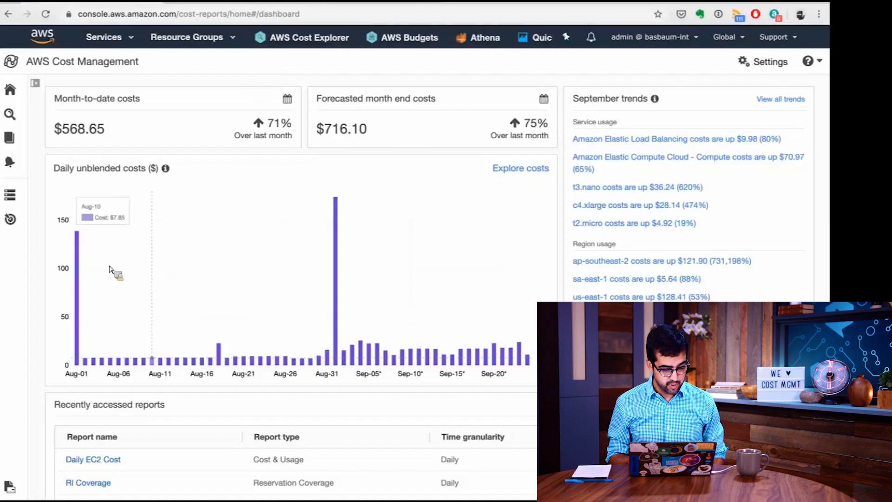
Look over the cost dashboard, open the Cost & Usage report and review its monthly costs by service.
mouse_move(83, 269)
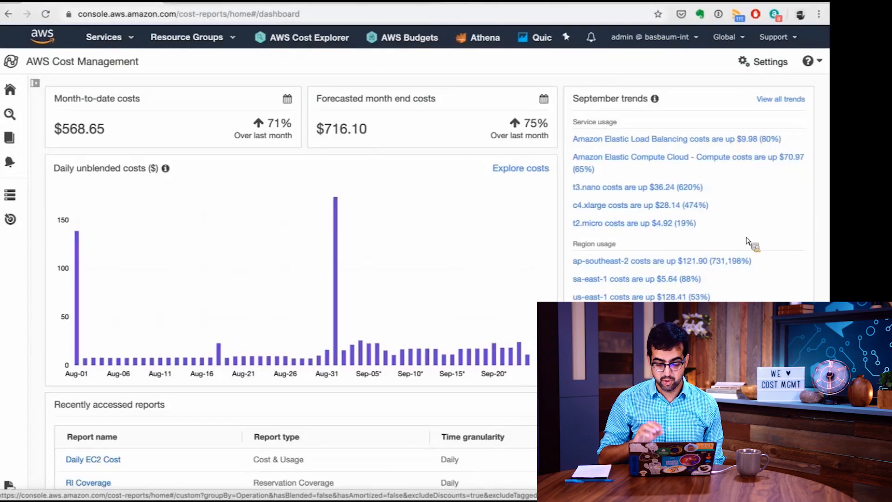
scroll(747, 241, down, 1)
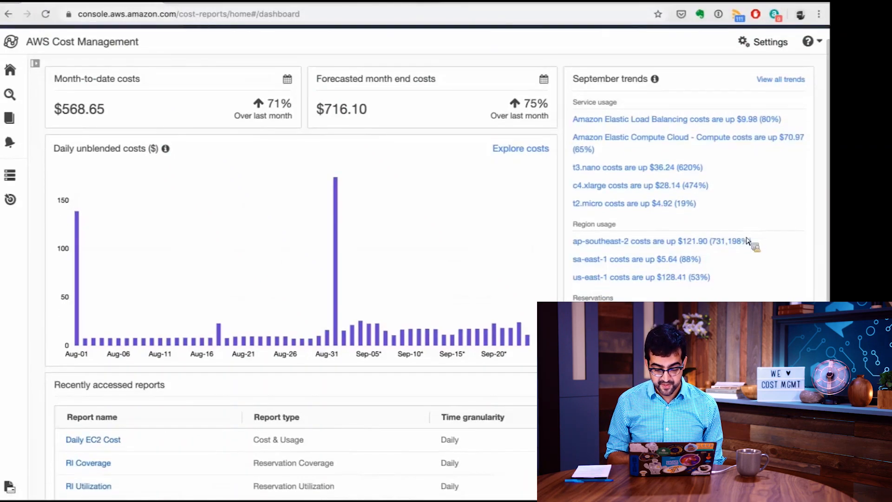
scroll(747, 241, up, 1)
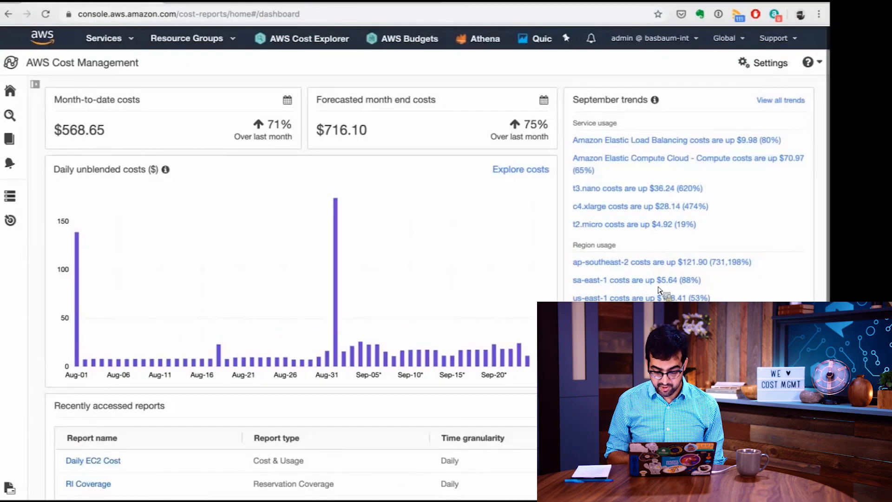
scroll(667, 295, down, 1)
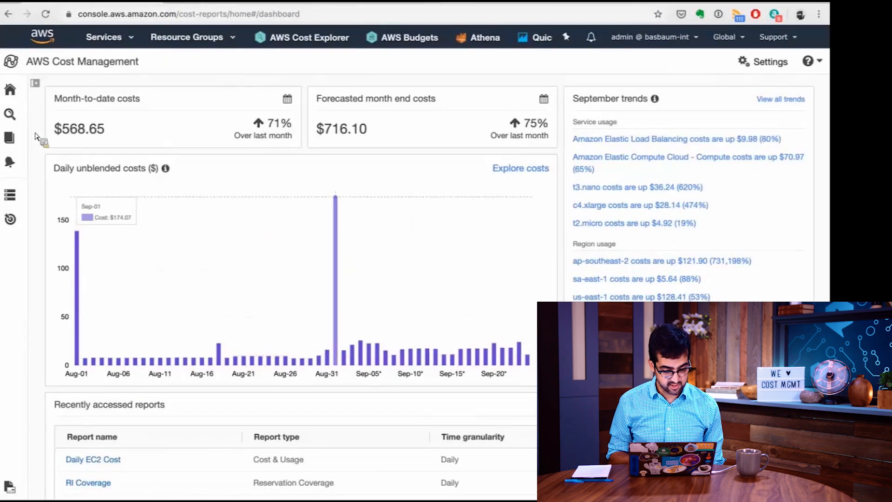
click(18, 116)
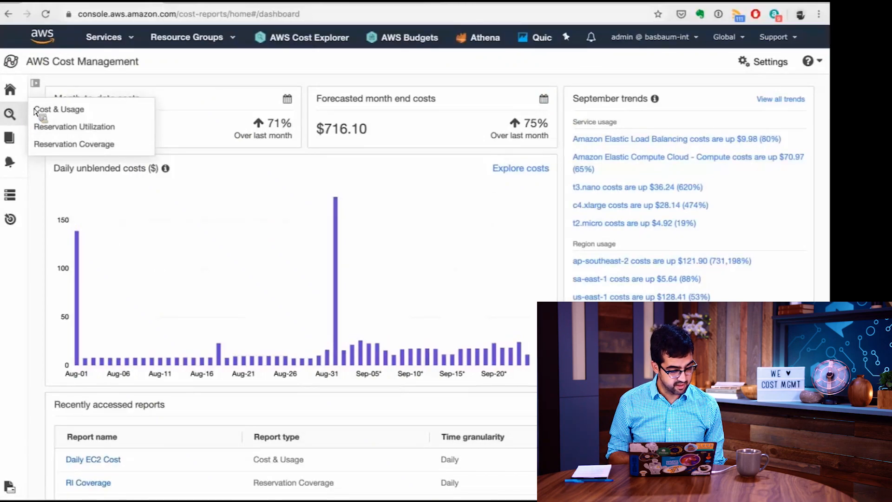
click(49, 111)
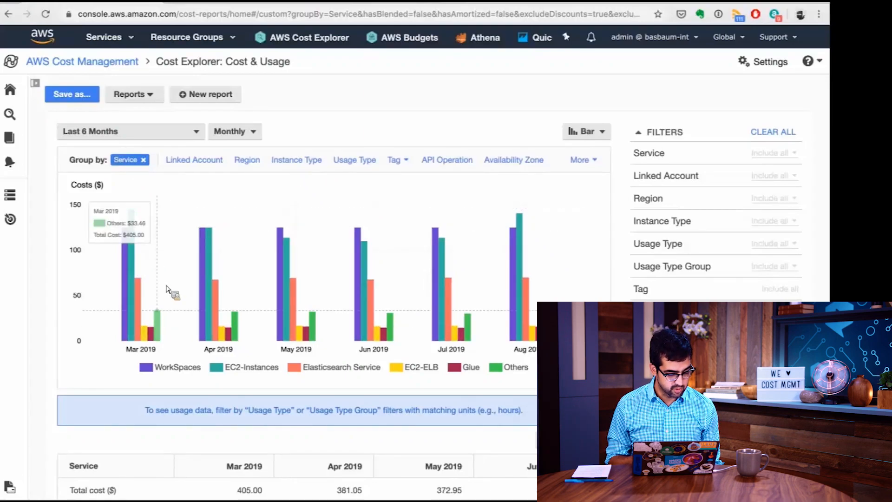
scroll(167, 318, down, 1)
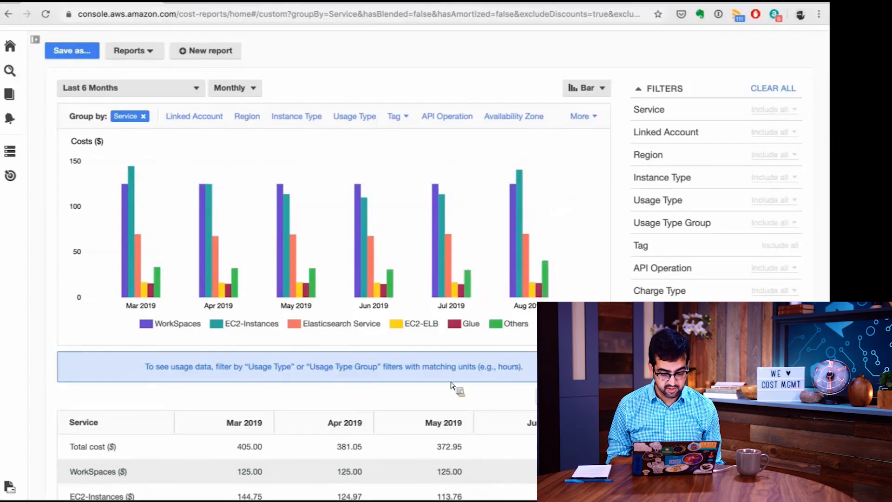
scroll(456, 388, down, 3)
scroll(335, 399, down, 8)
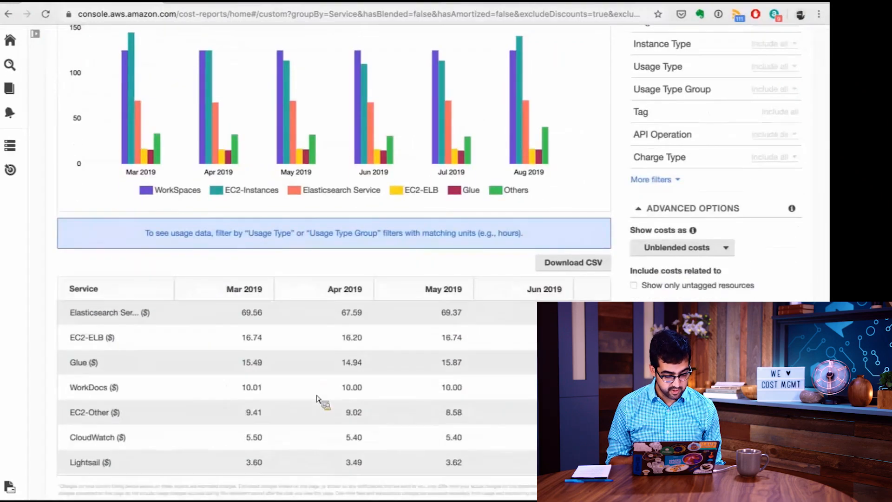
scroll(325, 400, up, 8)
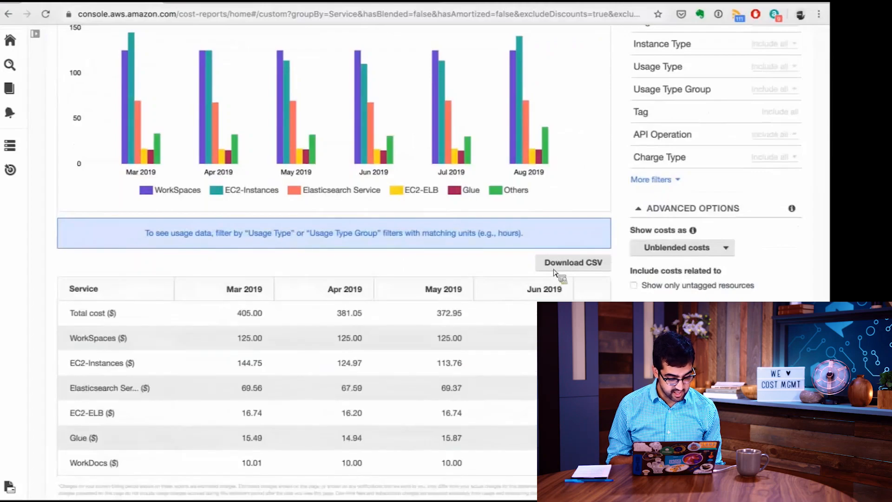
scroll(465, 327, up, 5)
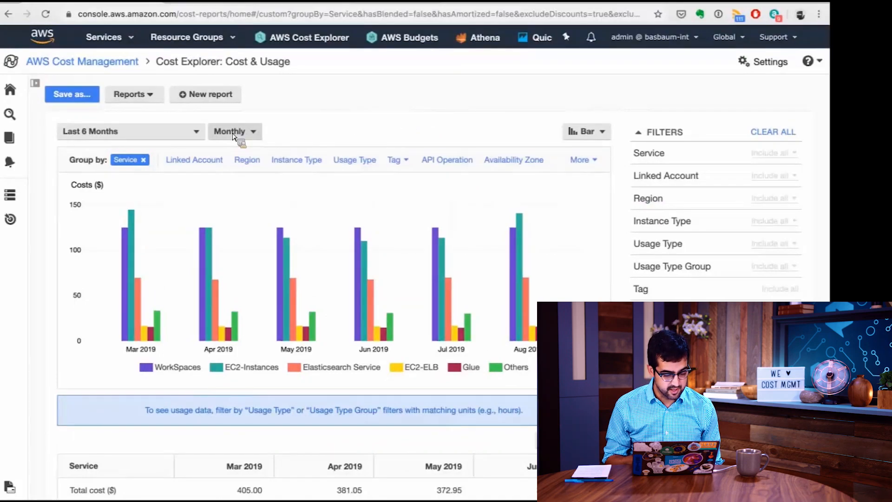
Set the report's date range to Jul 01, 2019 - Sep 24, 2019 and its granularity to Daily.
click(158, 135)
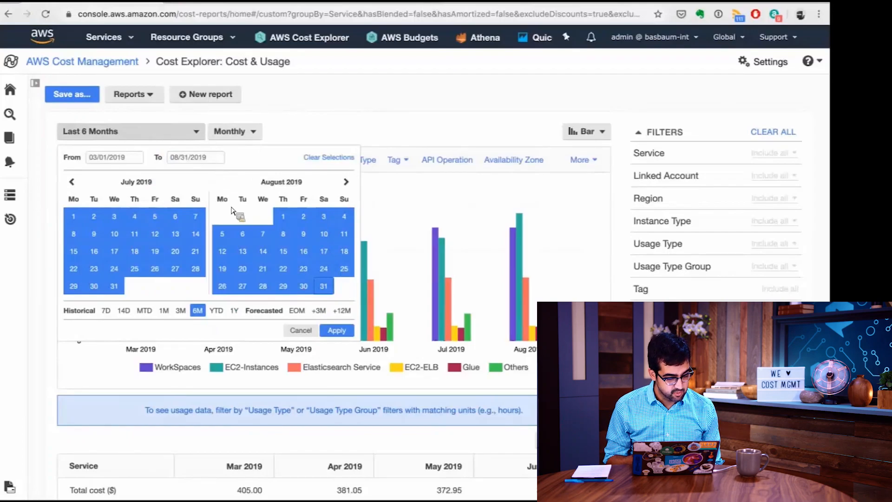
click(74, 218)
click(346, 181)
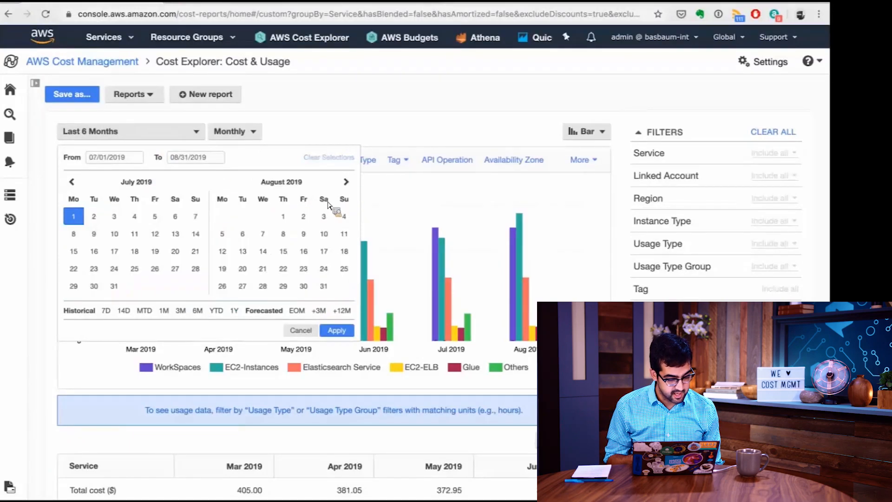
click(243, 286)
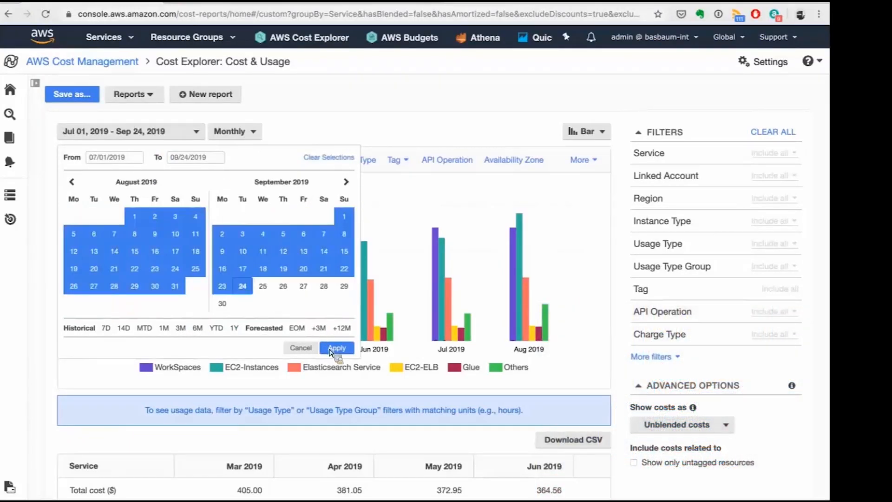
click(331, 350)
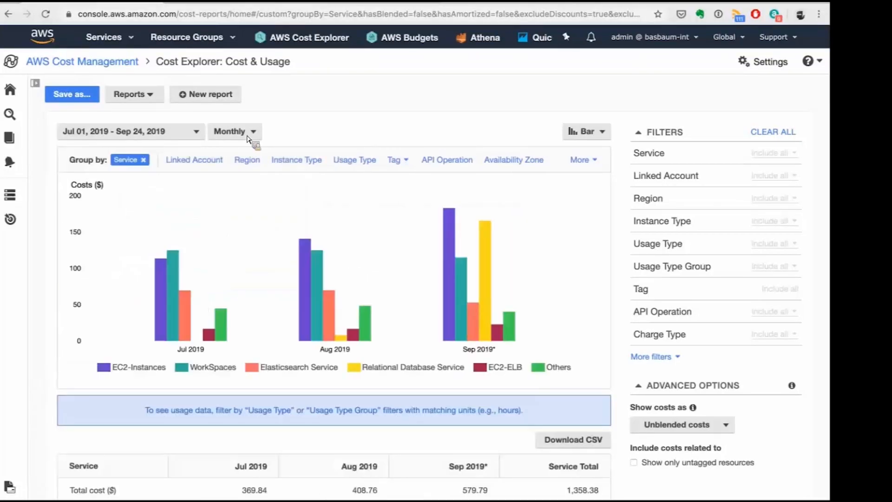
click(244, 133)
click(233, 153)
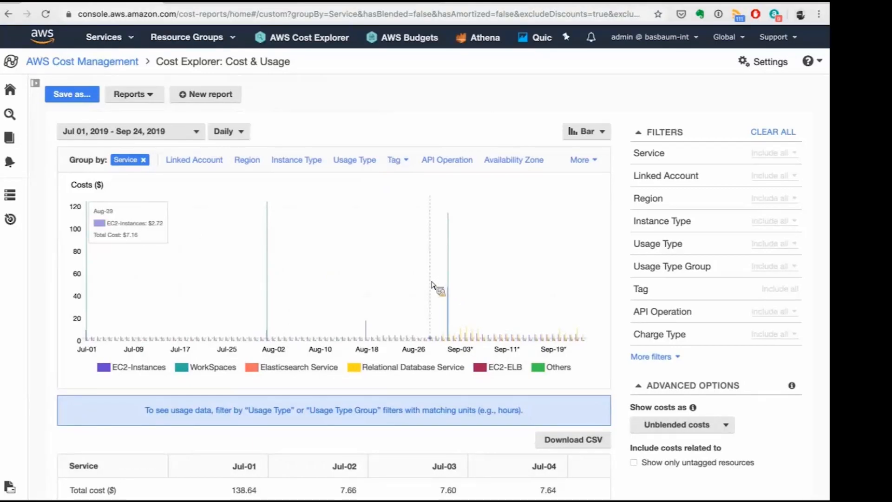
Filter the report by service to exclude only WorkSpaces, finding it with the search term "work".
click(688, 163)
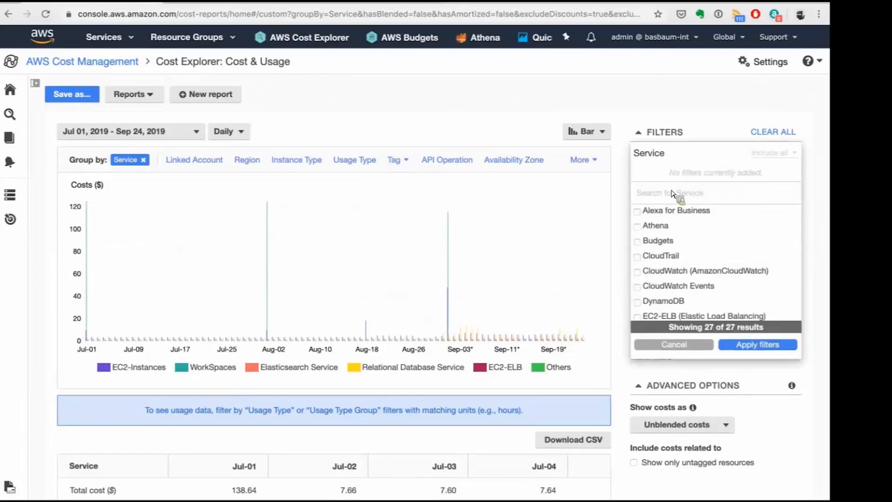
text(work)
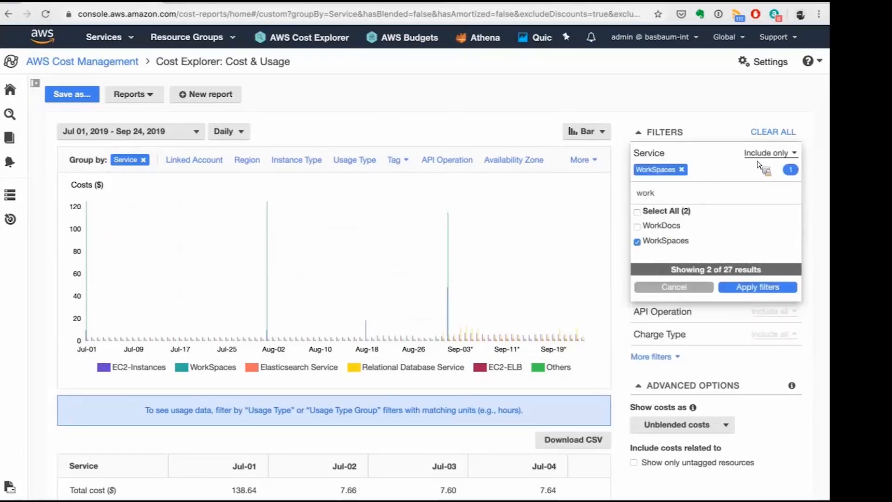
click(759, 158)
click(756, 216)
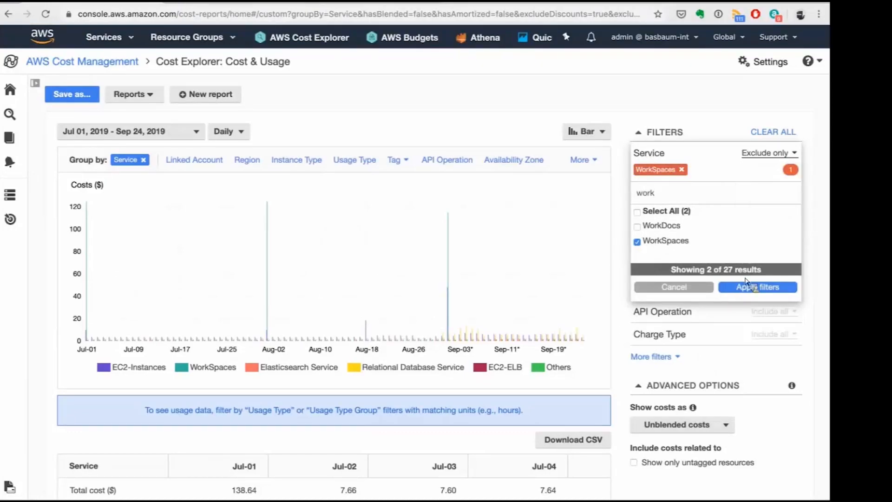
click(743, 292)
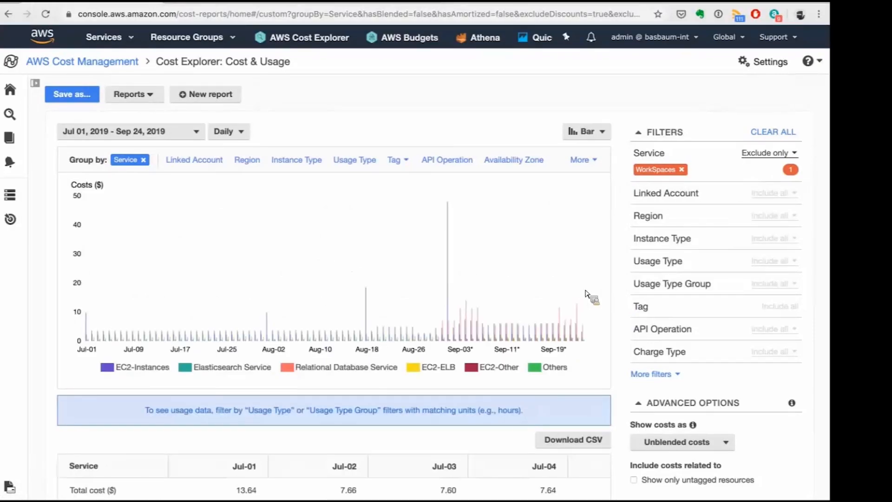
Change the daily cost chart to the Stack style and inspect the early September costs.
mouse_move(453, 274)
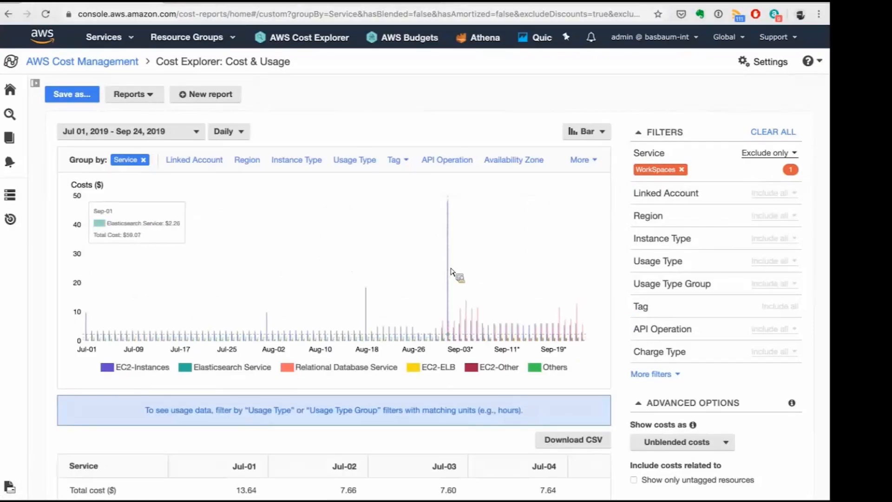
click(591, 134)
click(587, 168)
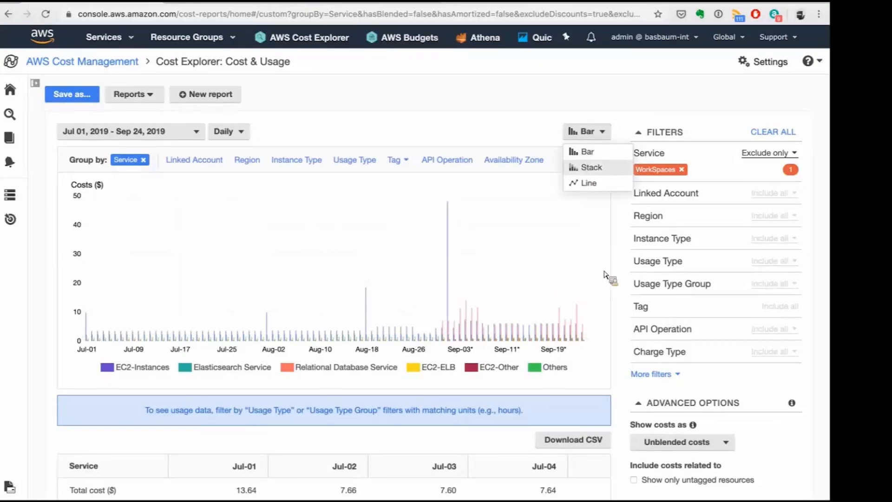
scroll(535, 288, down, 1)
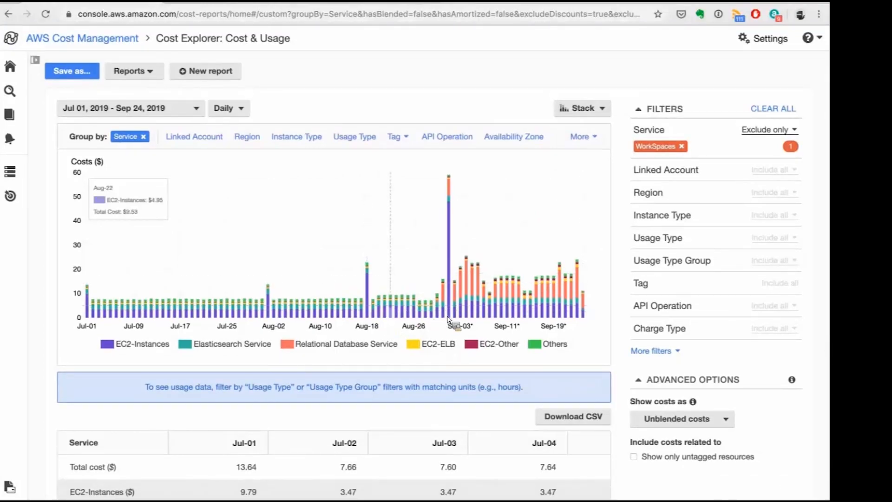
mouse_move(454, 320)
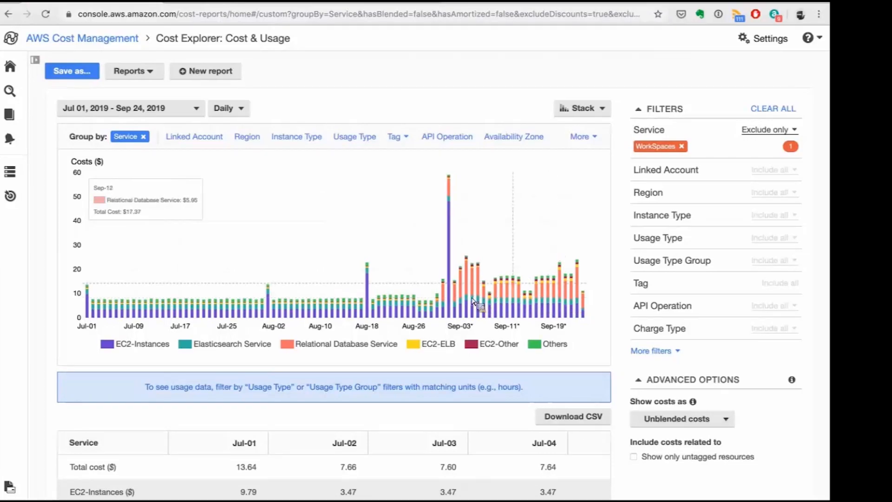
Group the daily costs by the Project tag.
scroll(372, 204, up, 1)
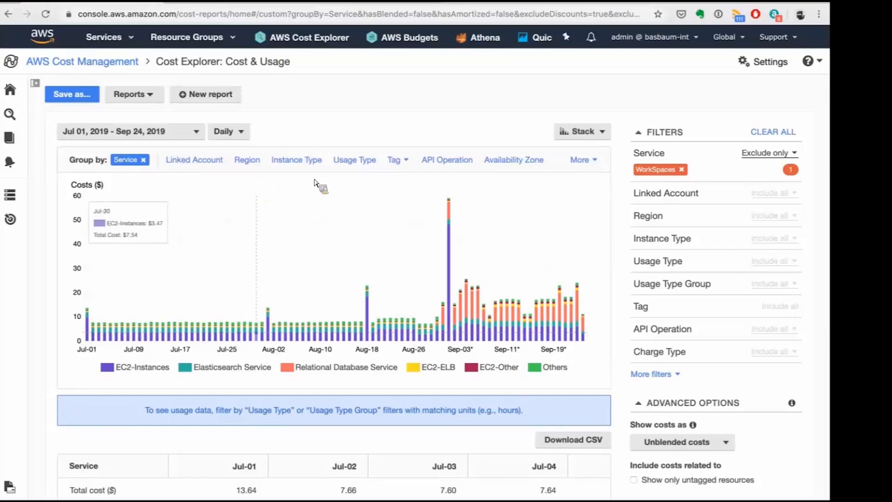
click(396, 166)
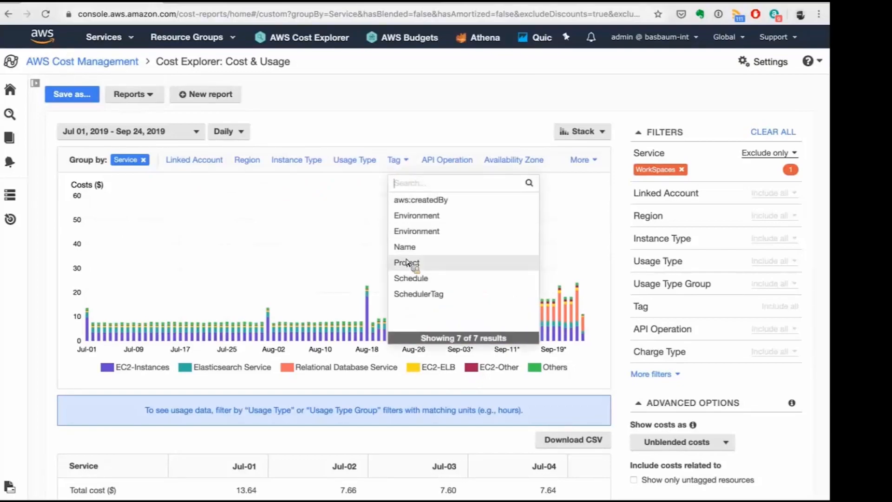
click(407, 262)
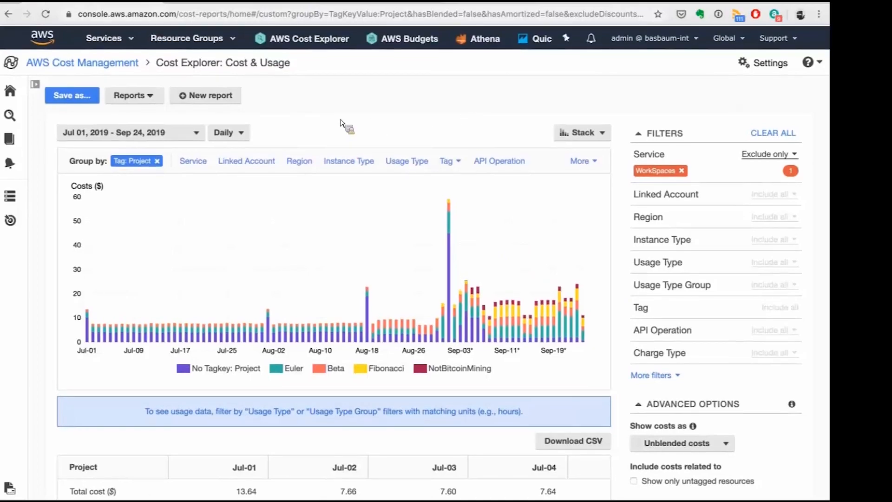
Set the report's date range to the historical month-to-date (MTD) period and apply it.
scroll(341, 123, down, 1)
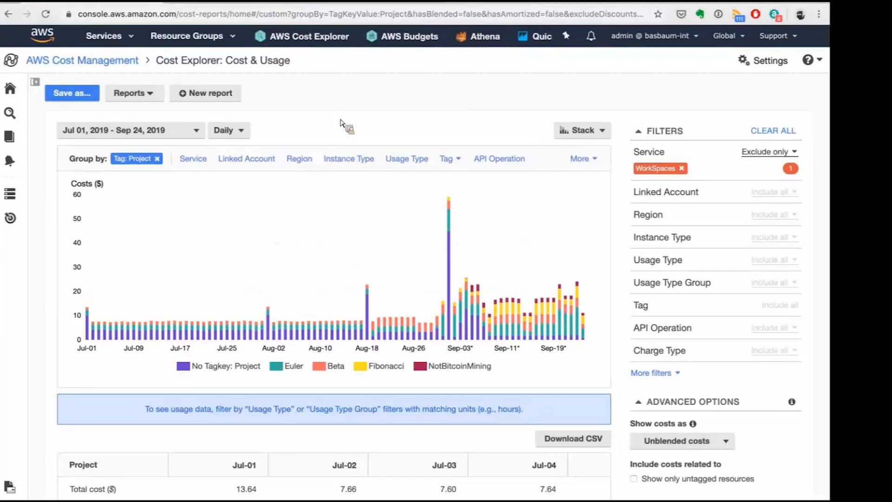
click(178, 132)
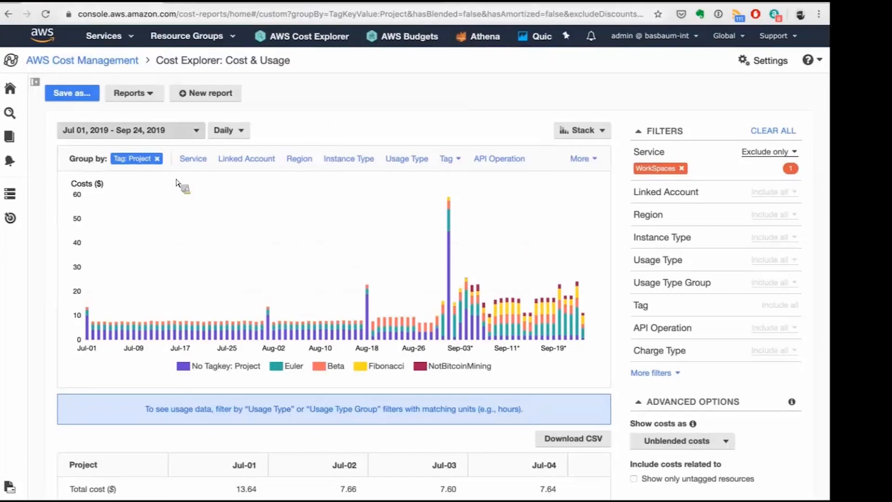
click(144, 327)
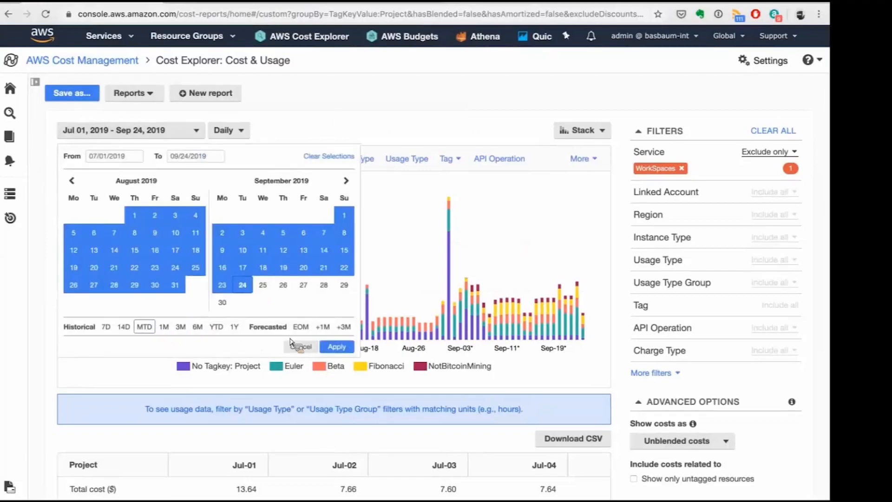
click(336, 347)
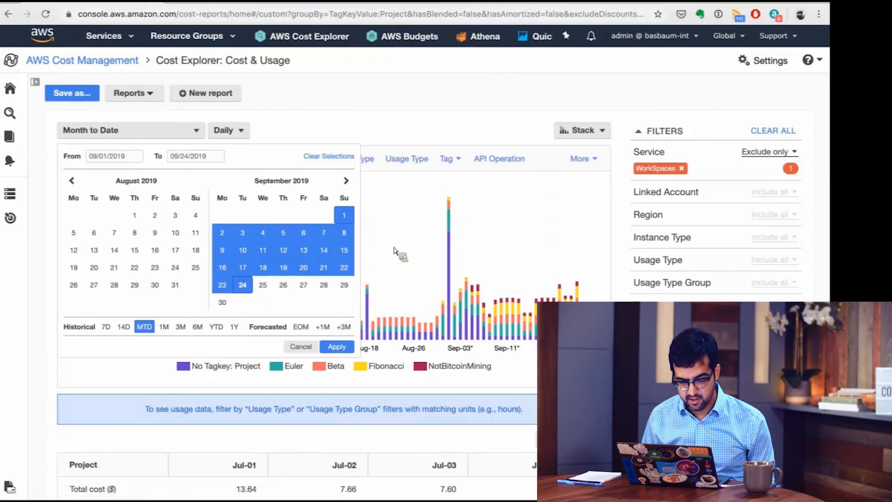
Group the month-to-date costs by Region and remove the WorkSpaces exclusion from the Service filter.
click(300, 159)
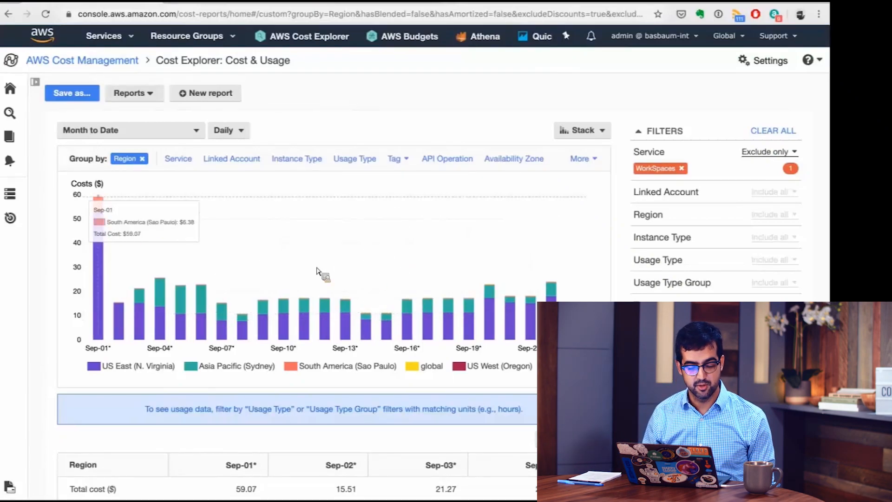
click(682, 168)
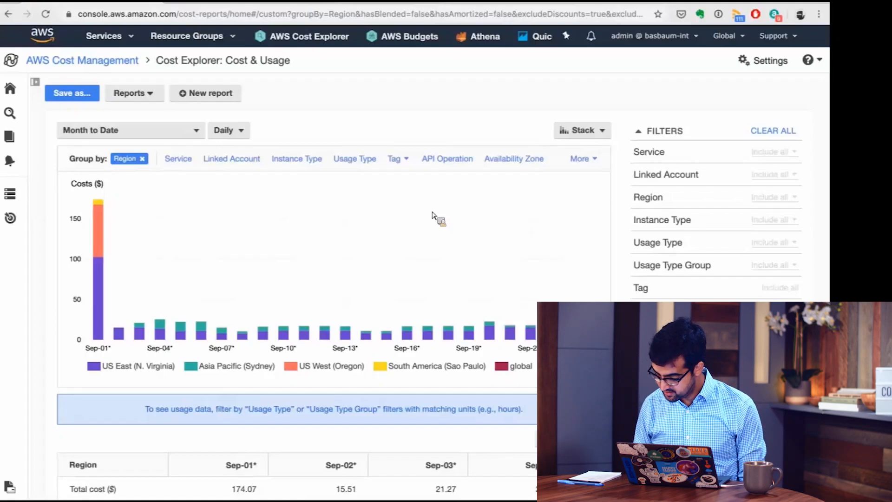
Filter the month-to-date costs by Service to include only S3 (Simple Storage Service).
click(655, 154)
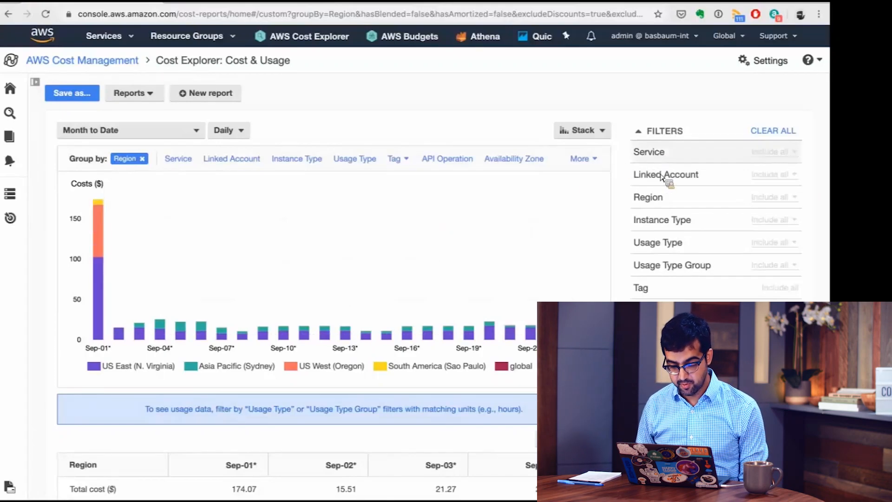
text(s3)
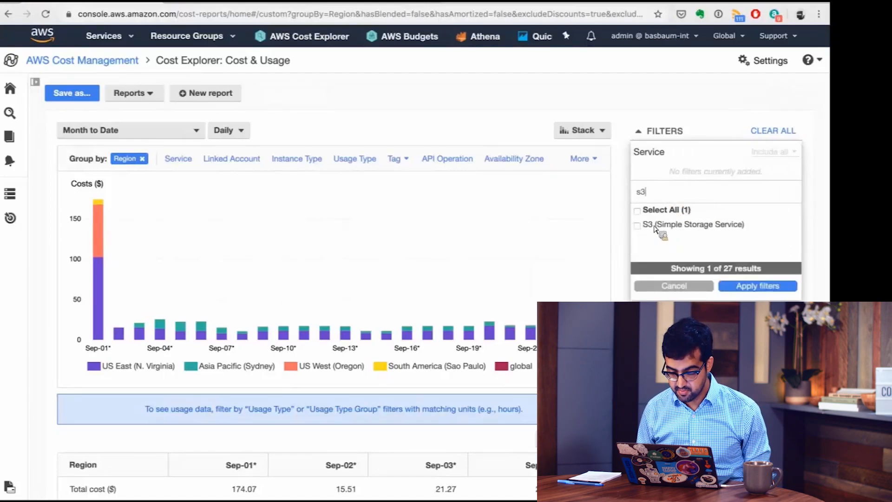
click(655, 226)
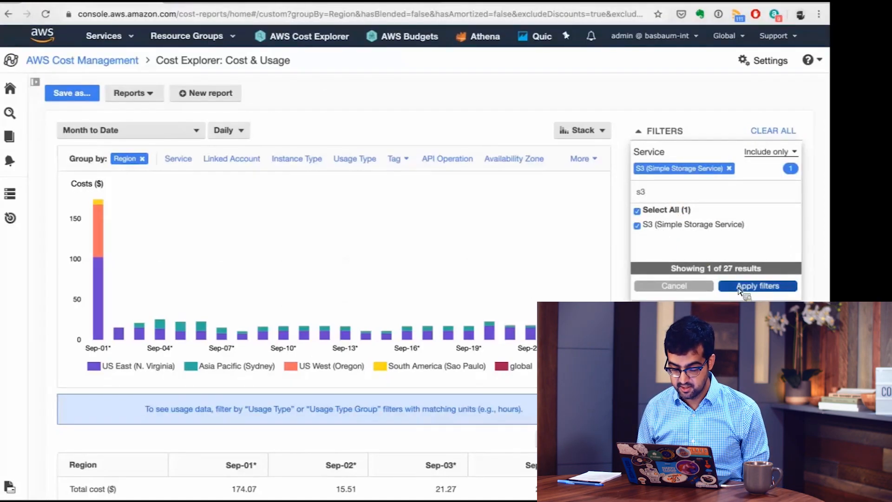
click(740, 287)
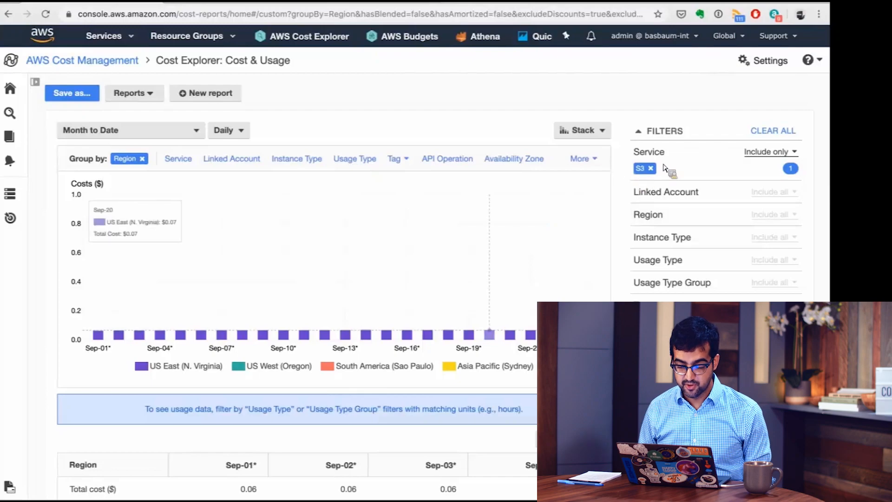
click(170, 134)
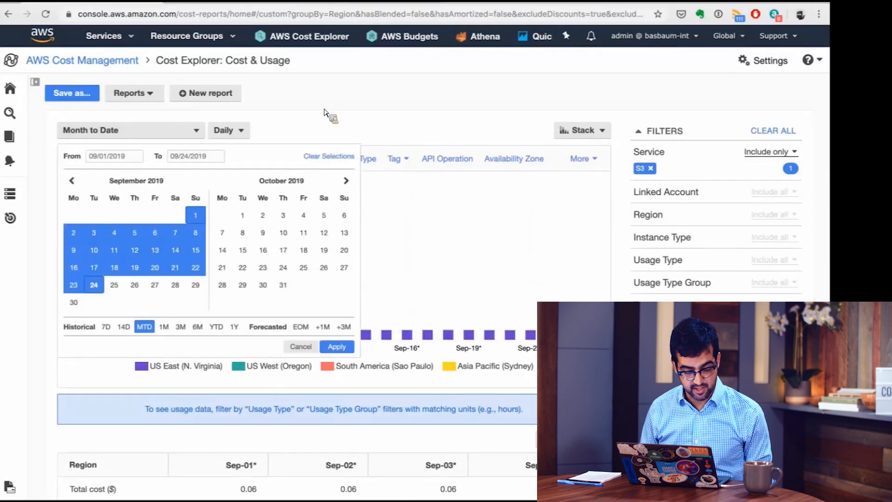
click(255, 127)
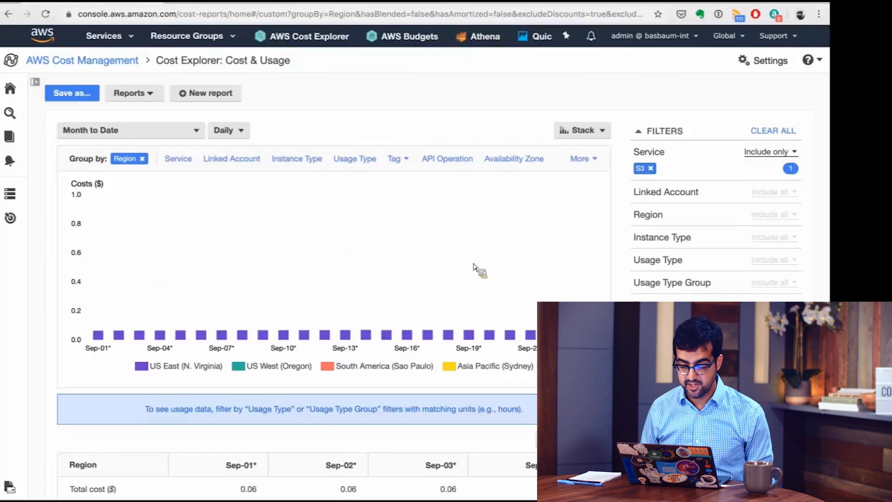
Group the S3 costs by API Operation and examine the daily breakdown in the chart and table.
scroll(432, 195, down, 1)
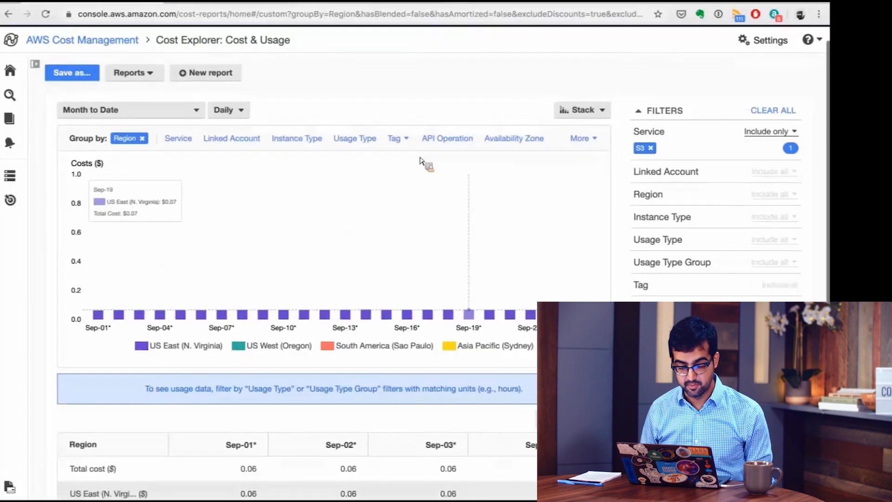
click(437, 139)
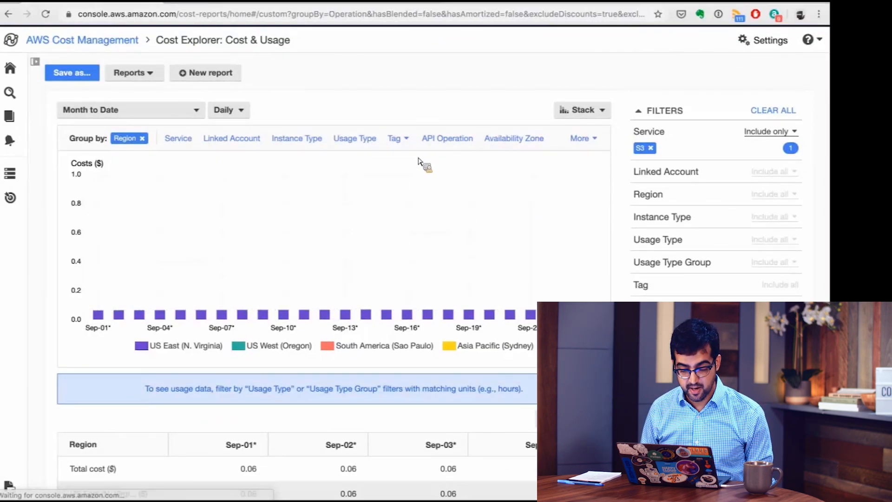
scroll(204, 302, down, 2)
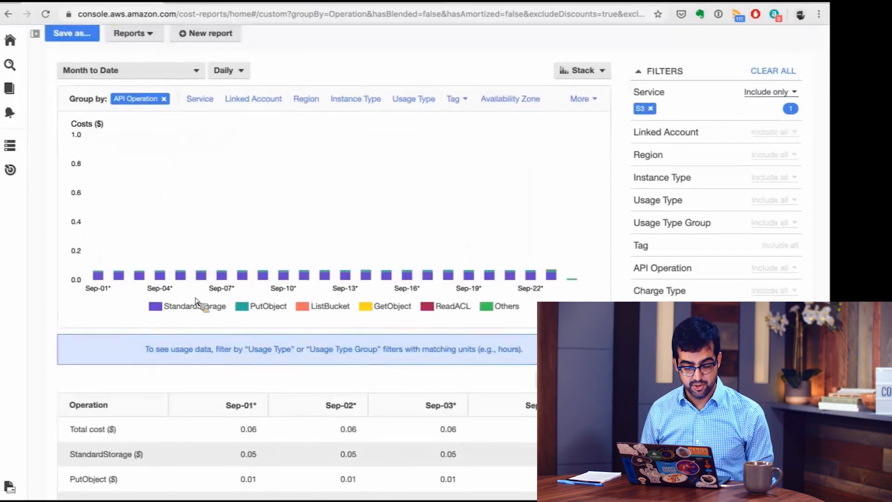
scroll(195, 301, up, 1)
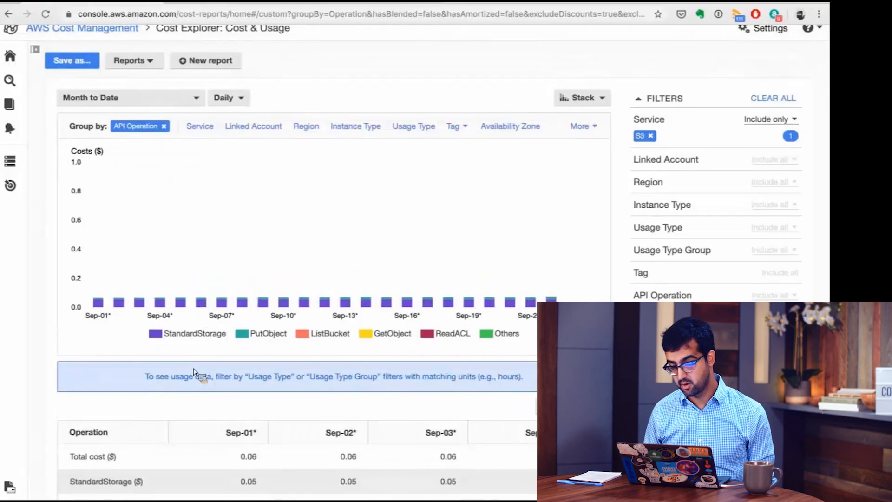
scroll(194, 371, up, 1)
scroll(144, 373, up, 1)
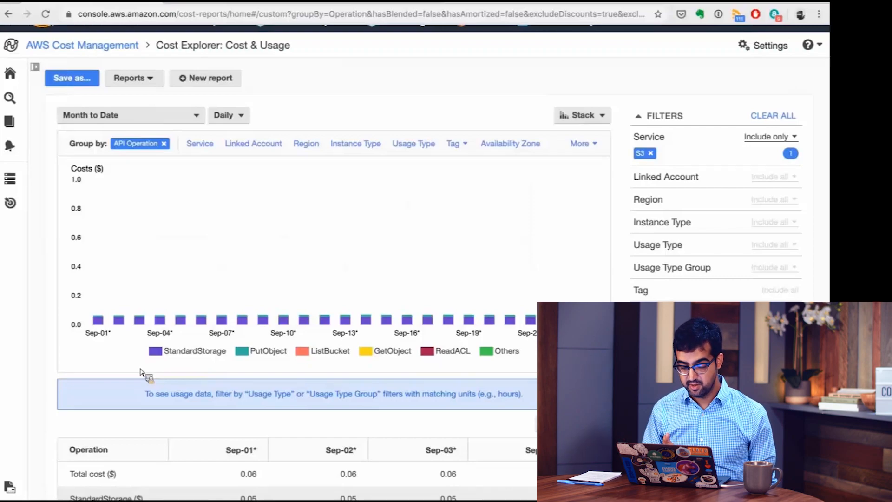
double_click(153, 369)
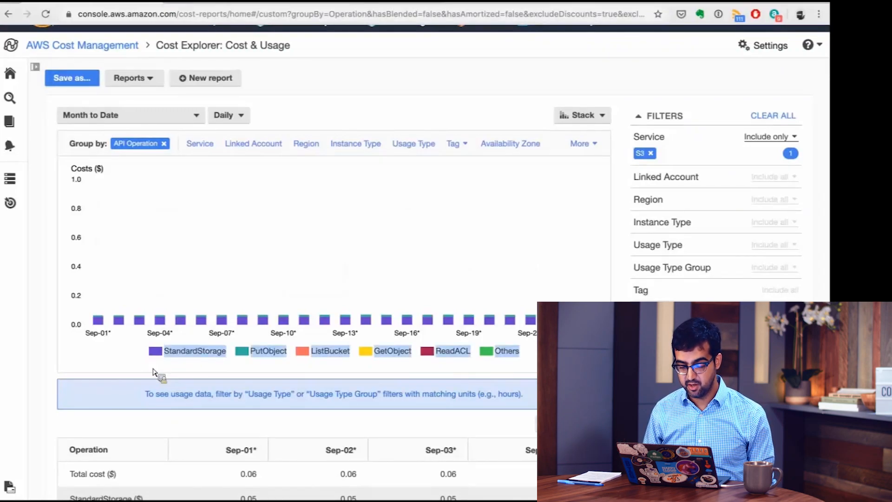
click(153, 369)
scroll(119, 374, up, 1)
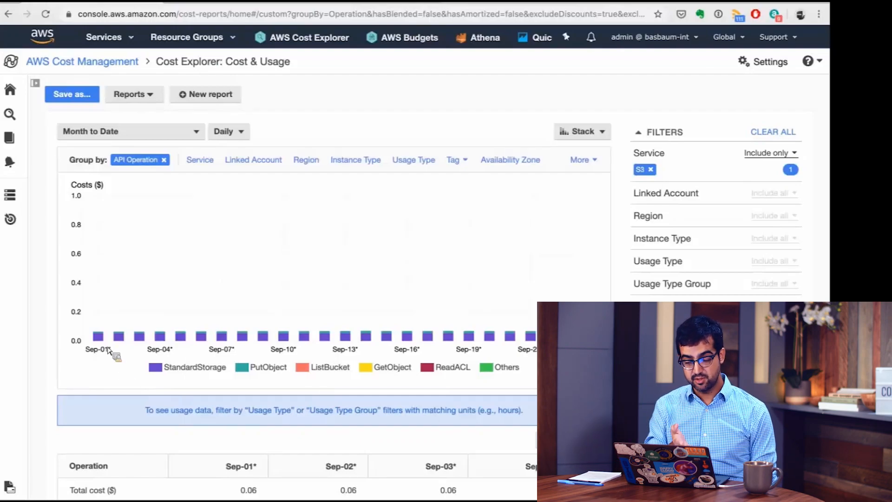
mouse_move(106, 339)
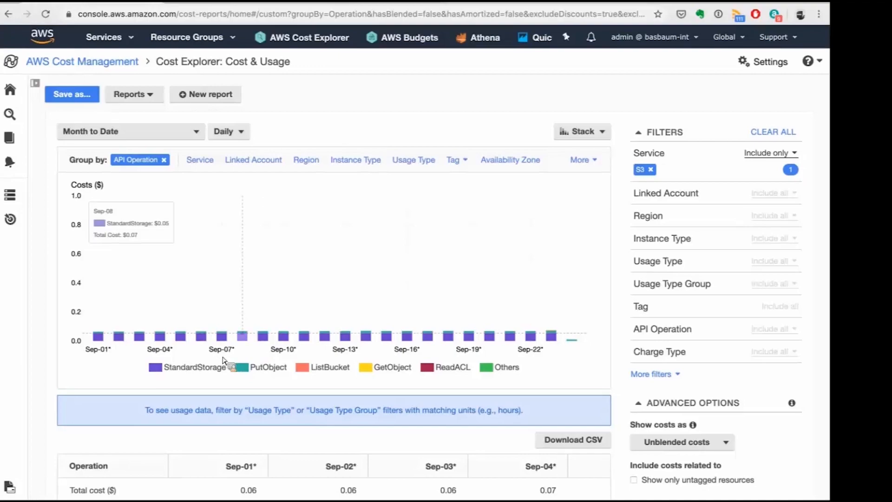
Load the Monthly EC2 running hours costs and usage report and review its cost and usage charts.
click(150, 98)
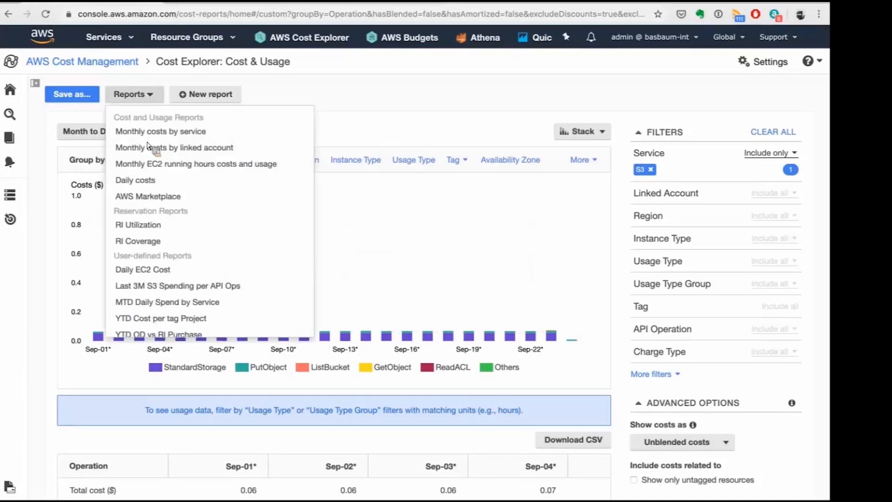
click(180, 166)
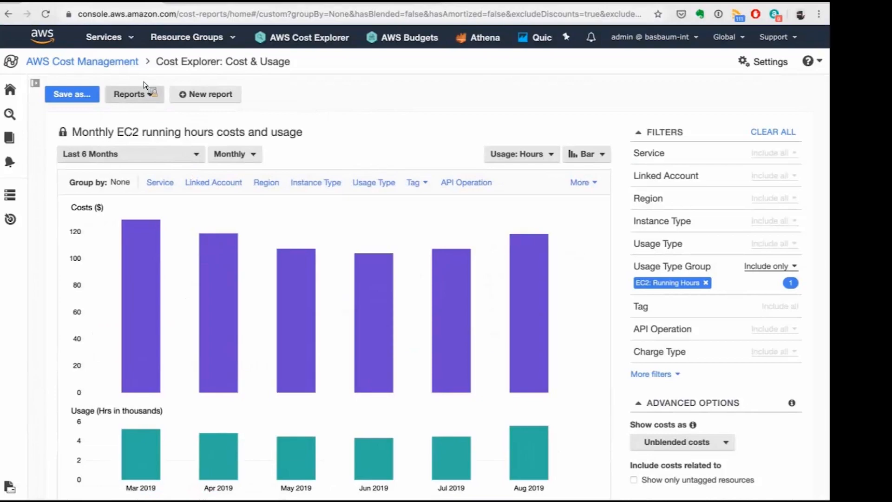
click(139, 102)
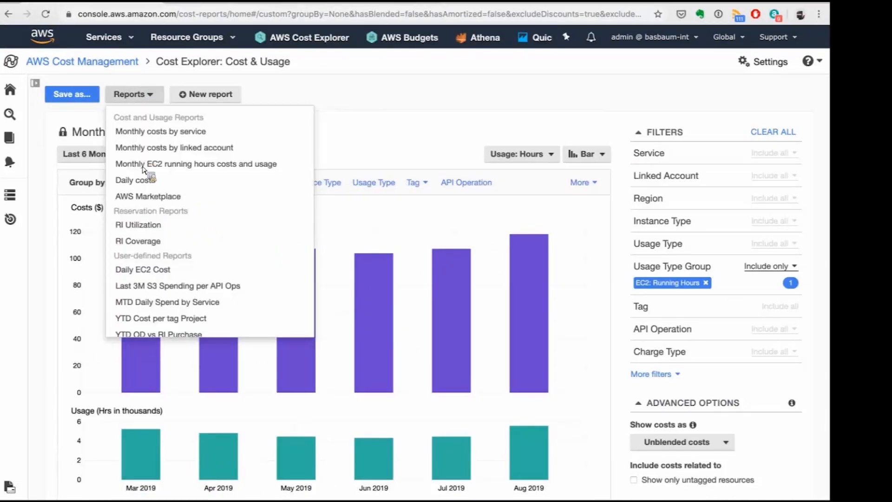
click(394, 166)
scroll(394, 166, down, 2)
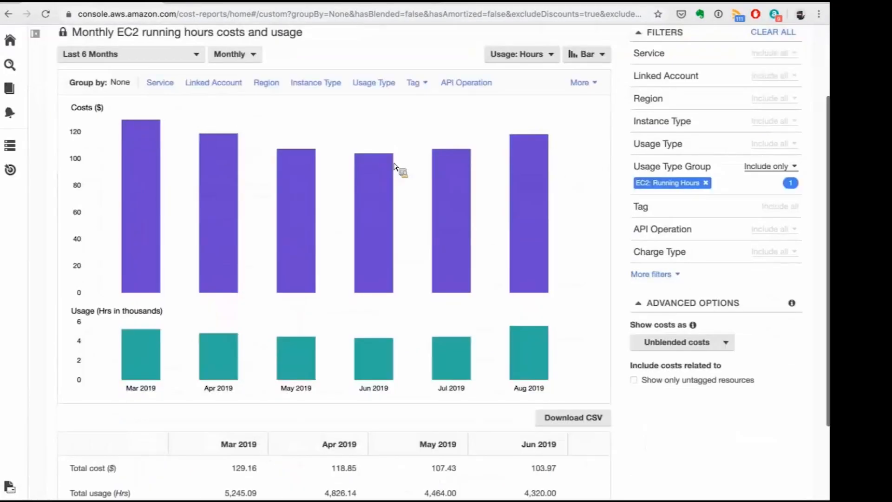
scroll(394, 166, up, 1)
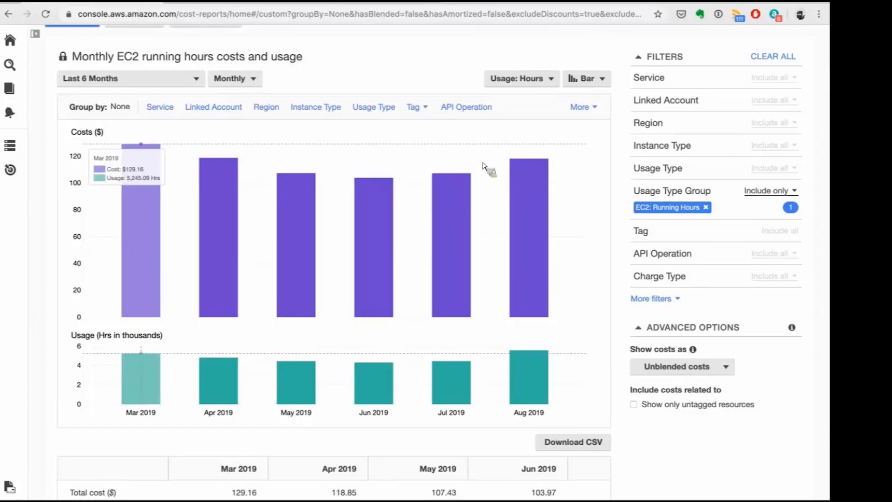
scroll(483, 166, up, 2)
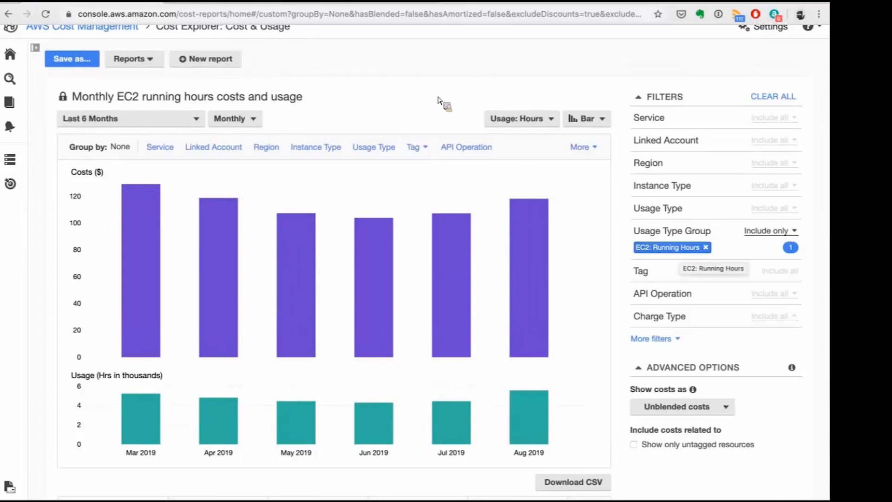
Set the EC2 running hours report to the historical one-year (1Y) period with Daily granularity.
click(182, 121)
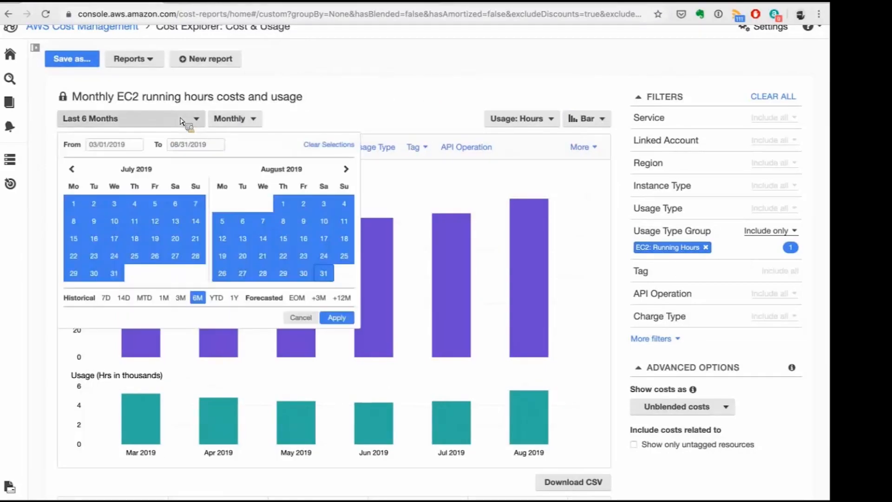
click(235, 303)
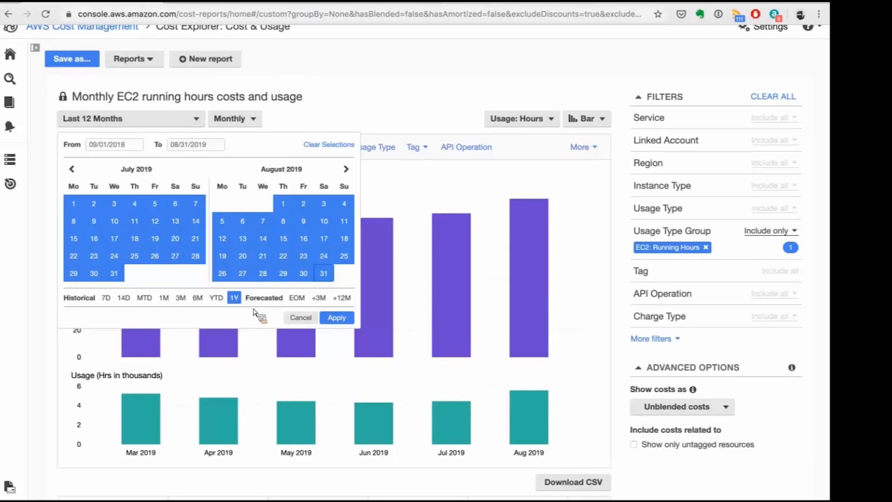
click(341, 320)
click(235, 120)
click(236, 138)
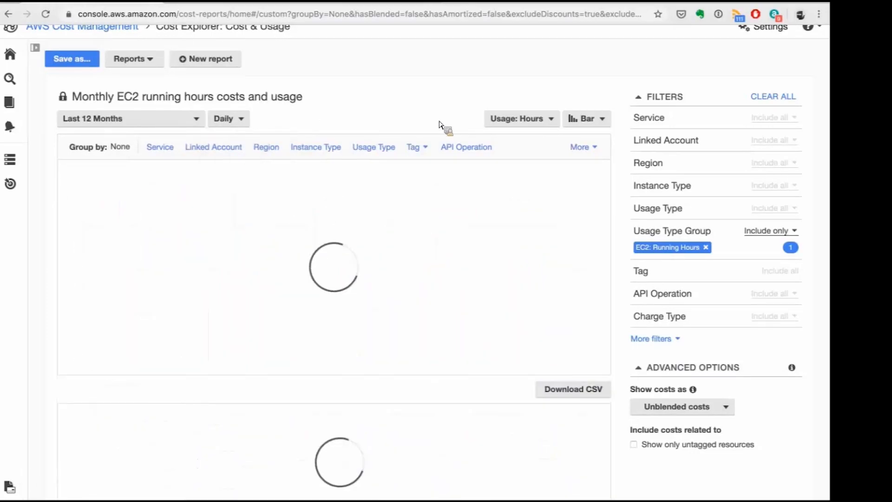
Group the EC2 running hours costs by Purchase Option and inspect the On Demand, Spot and Reserved portions.
scroll(266, 205, up, 1)
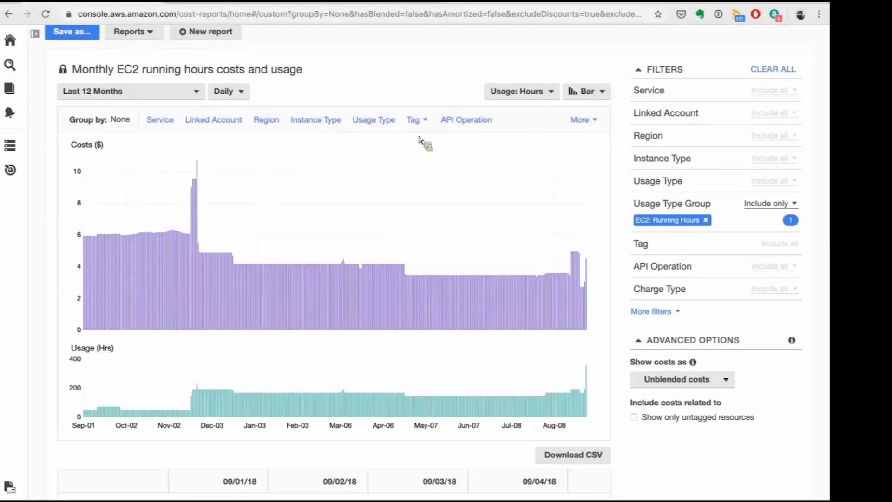
click(581, 119)
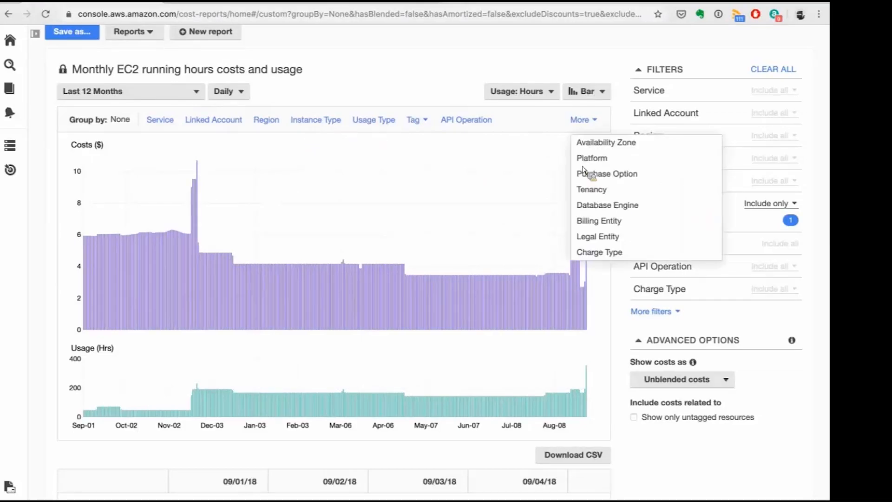
click(607, 178)
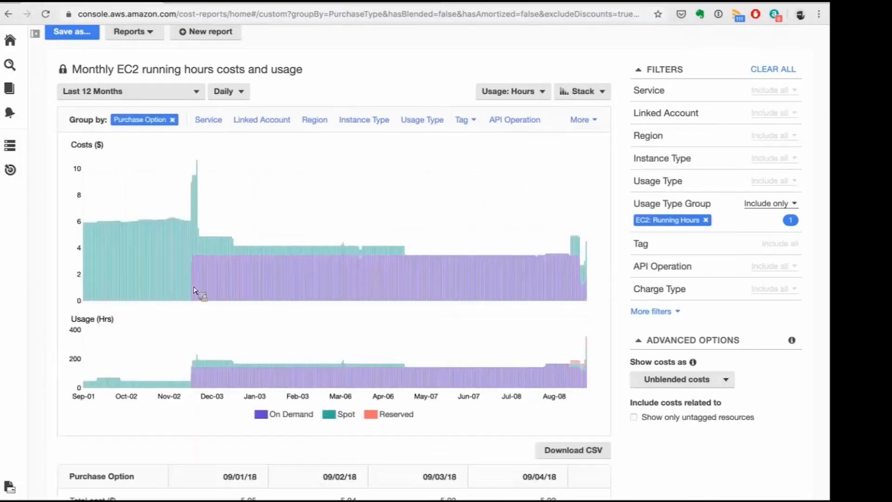
scroll(199, 295, down, 1)
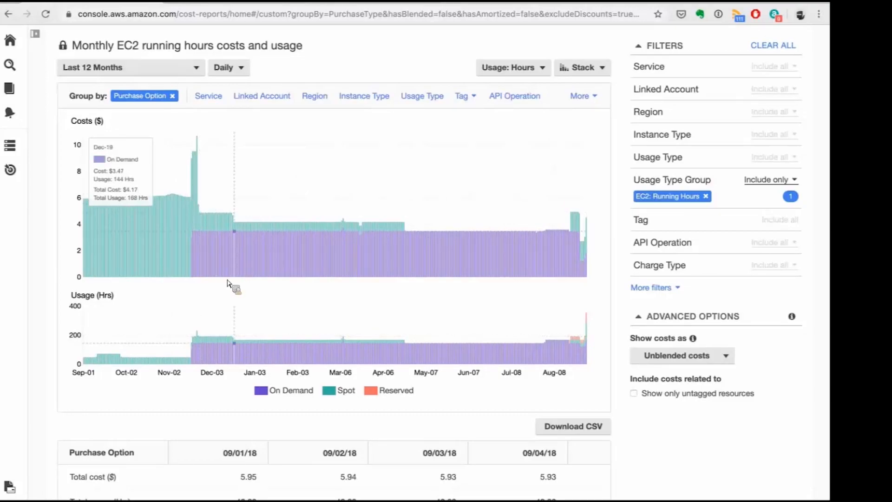
scroll(50, 289, up, 1)
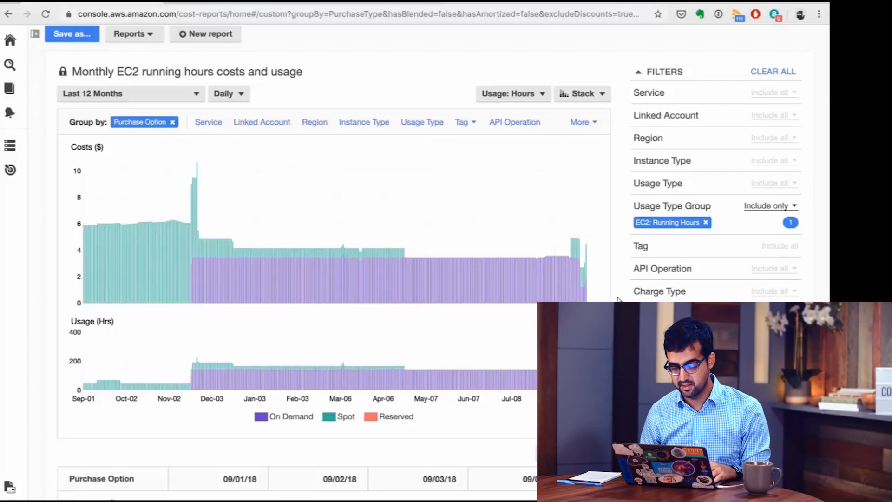
Show the EC2 running hours report as amortized costs and review the chart.
scroll(610, 277, down, 1)
scroll(618, 298, up, 1)
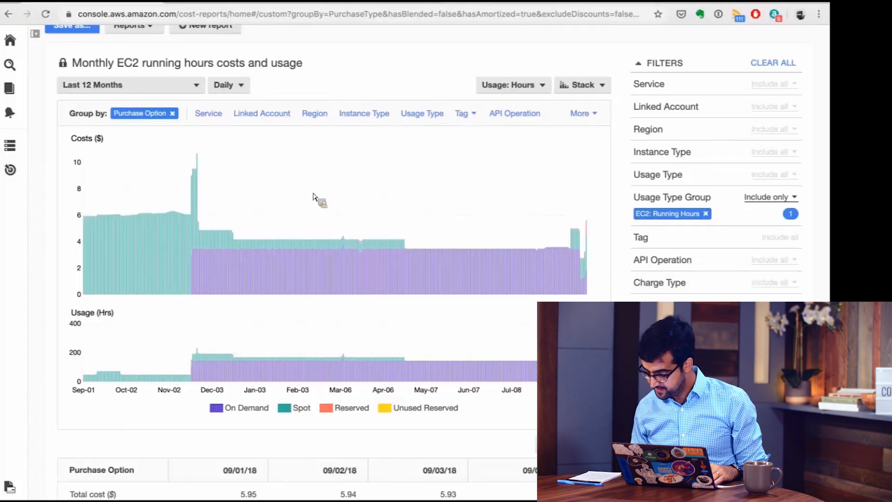
scroll(141, 57, up, 1)
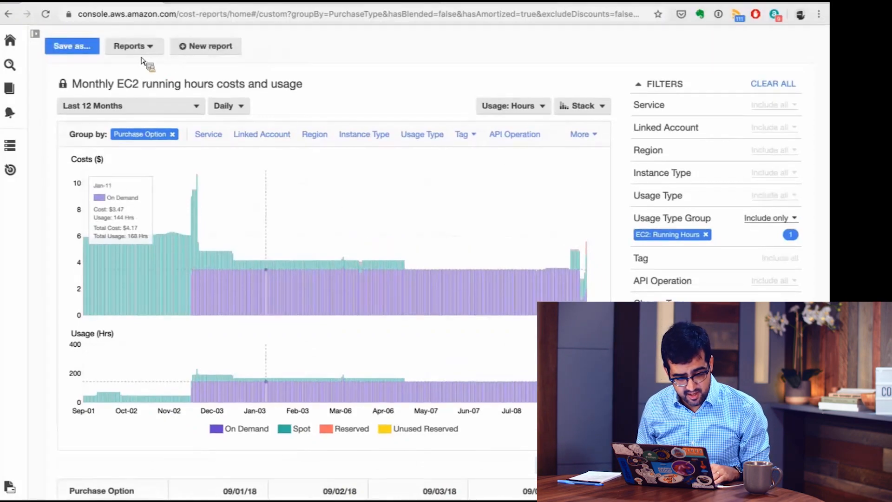
Open the user-defined Daily EC2 Cost report and examine its costs by usage type.
click(140, 56)
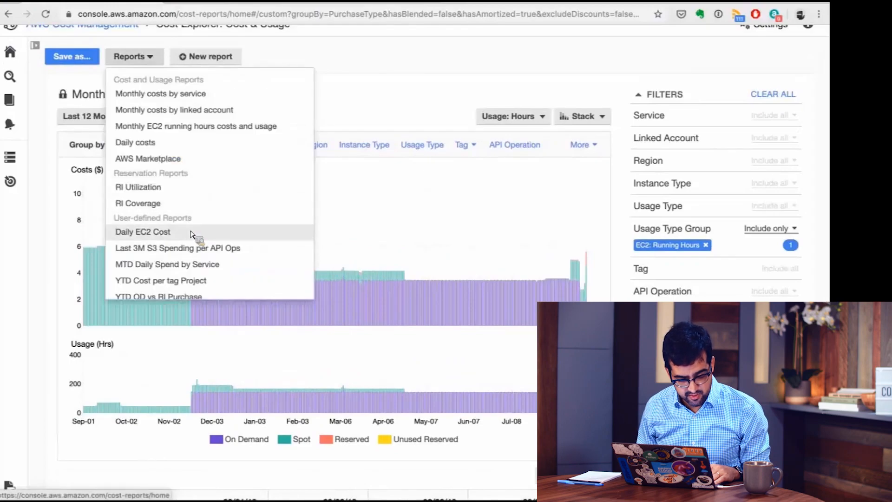
click(191, 232)
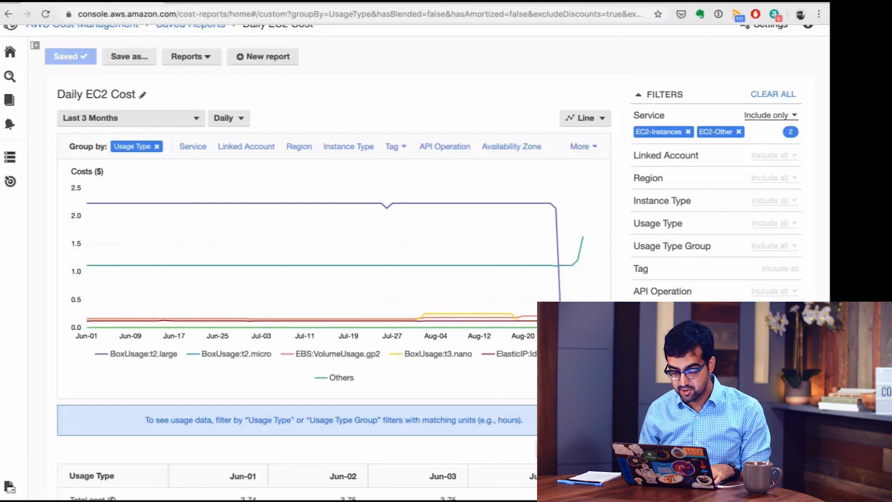
scroll(297, 260, down, 3)
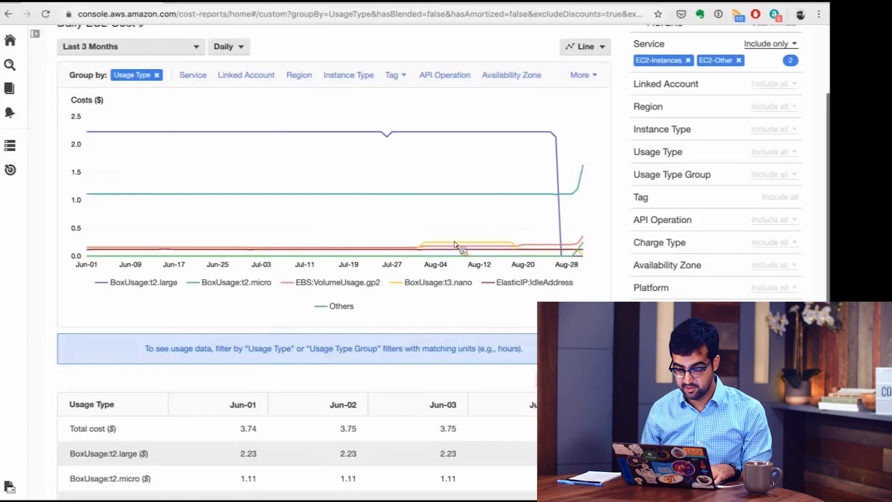
Leave the saved report and open Cost Explorer's default cost and usage view.
scroll(455, 244, up, 5)
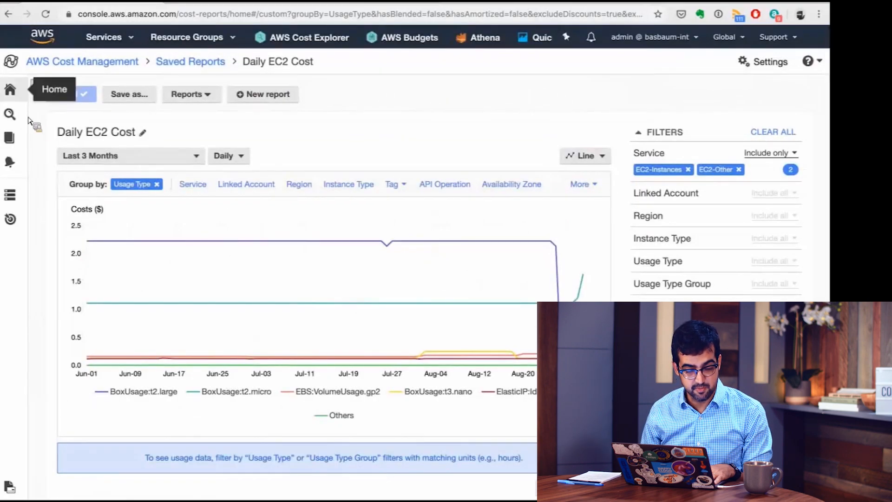
mouse_move(9, 114)
click(46, 112)
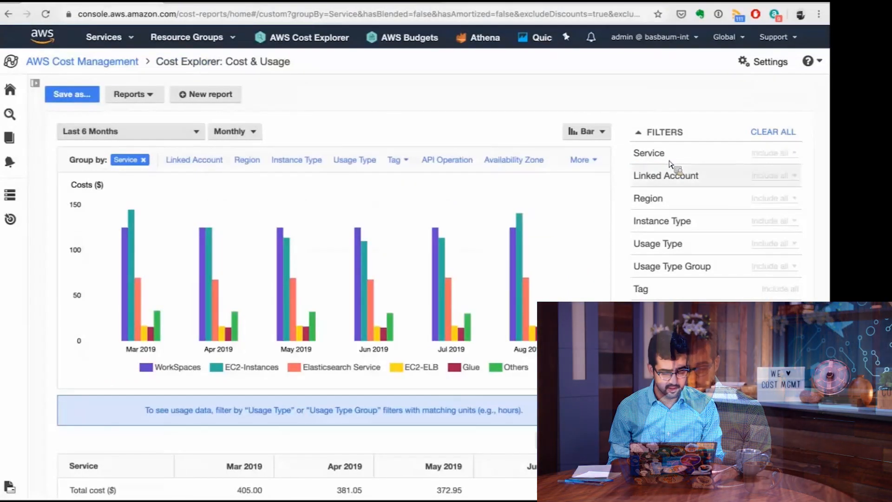
Filter the costs by service to include only EC2-Instances and EC2-Other.
click(671, 162)
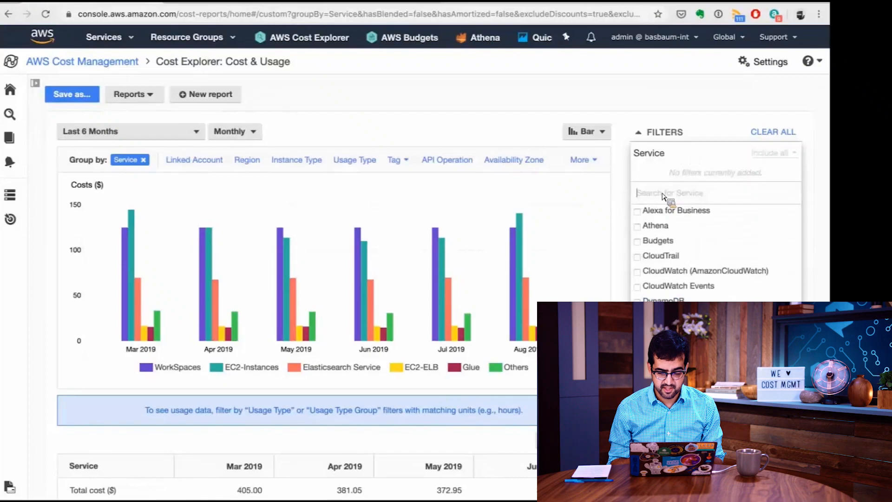
text(ec2)
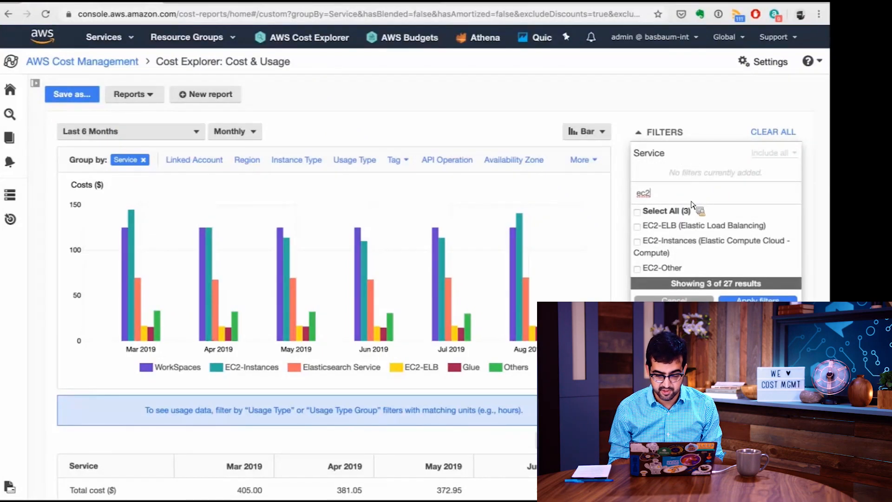
click(680, 254)
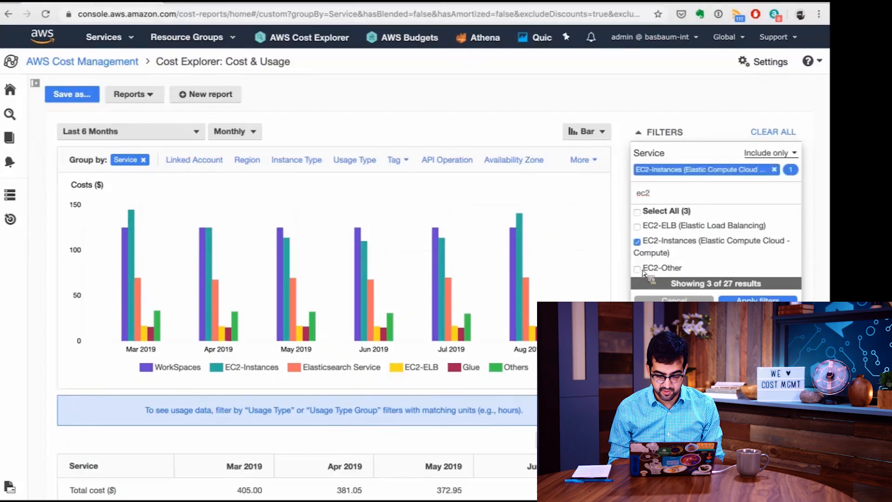
click(719, 267)
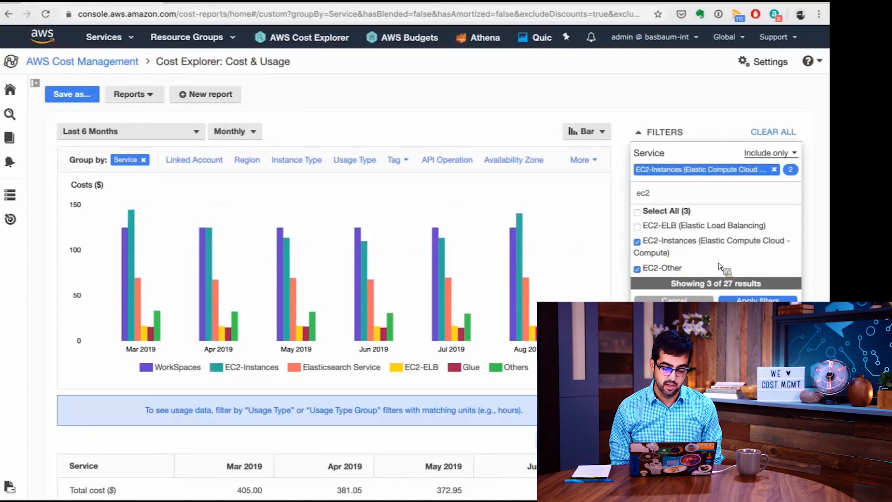
click(758, 298)
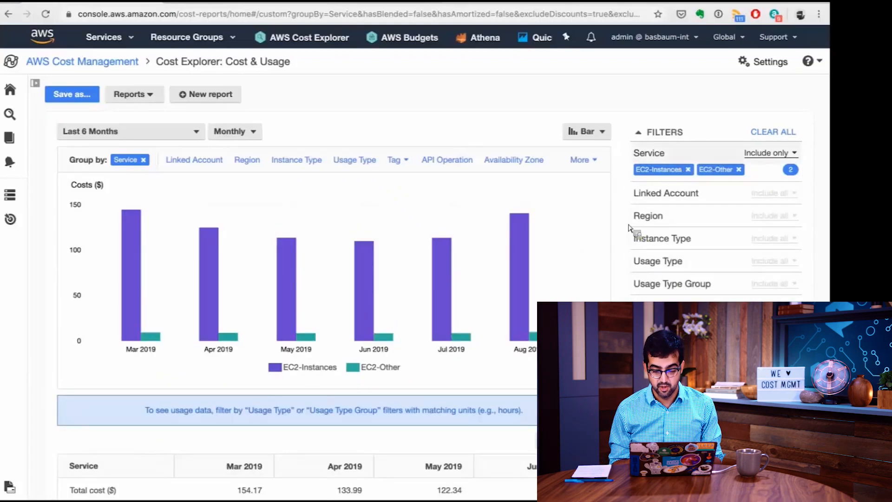
Restrict the EC2 costs to the On Demand purchase option.
scroll(415, 262, down, 1)
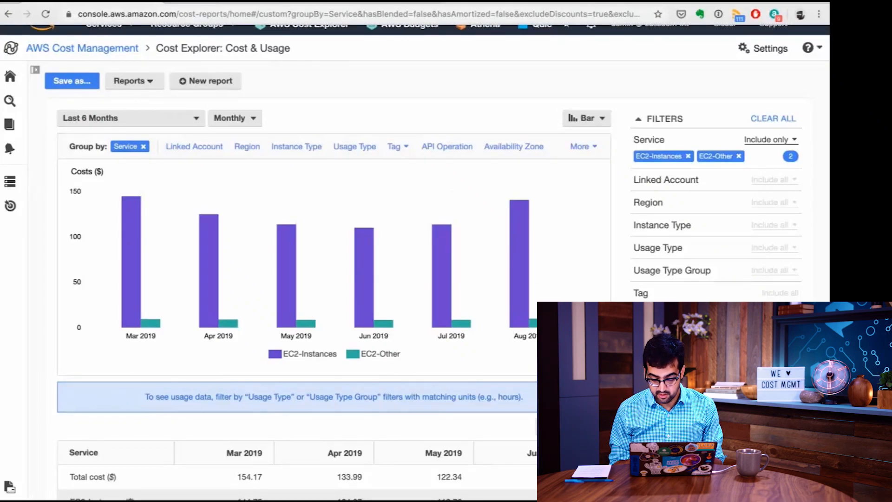
scroll(416, 262, down, 3)
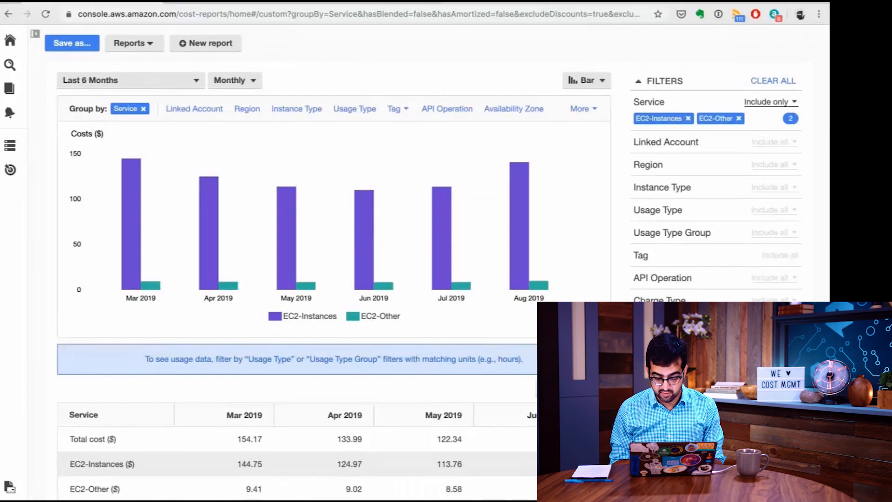
scroll(437, 261, down, 2)
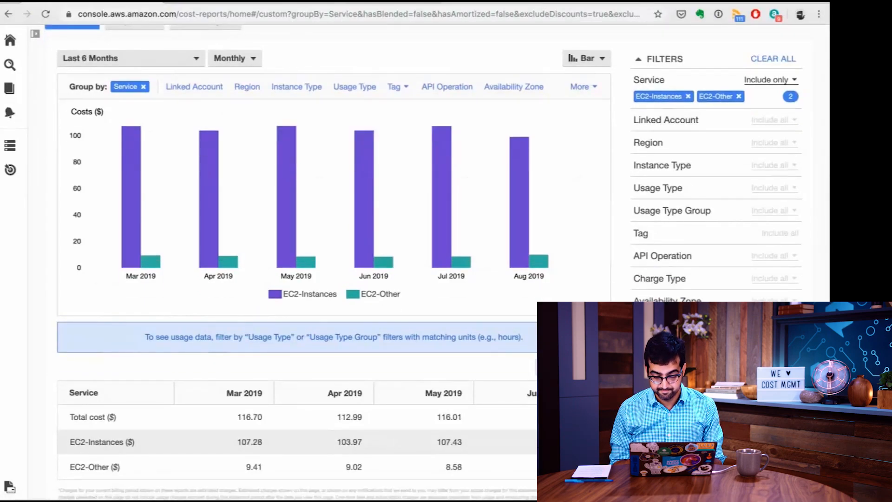
Show the filtered monthly EC2 costs as a line chart.
scroll(620, 265, up, 2)
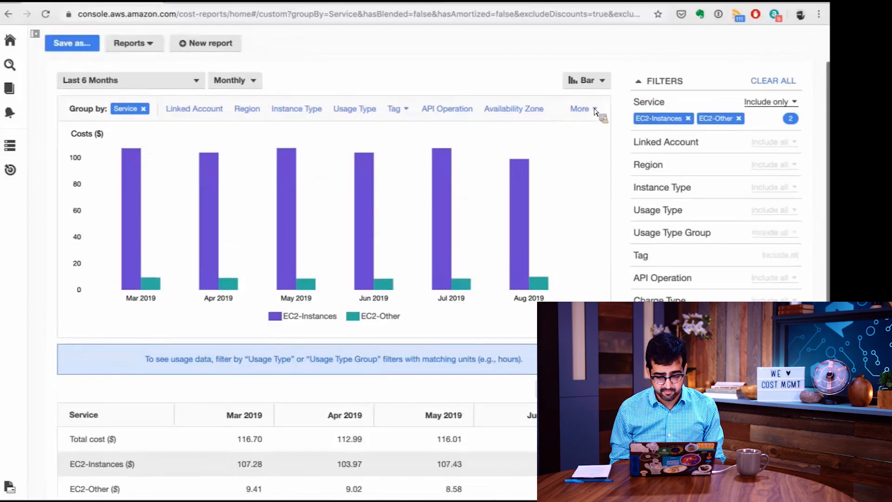
scroll(596, 109, up, 2)
click(596, 109)
click(590, 164)
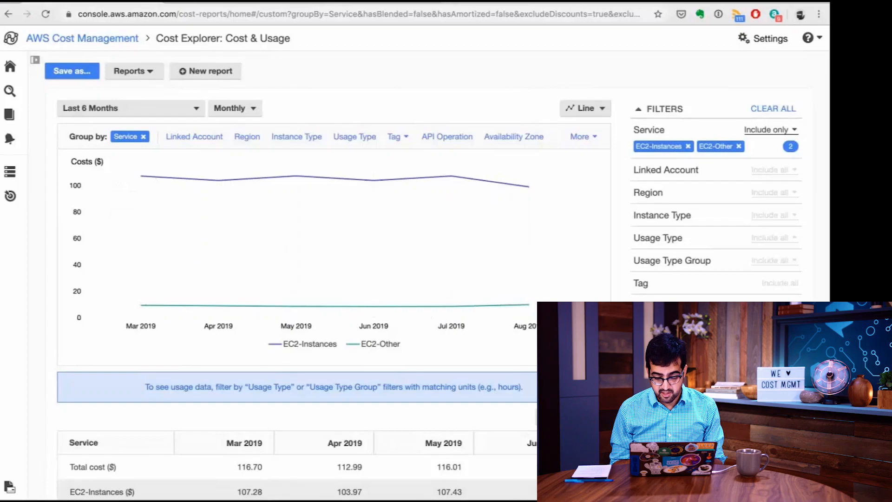
scroll(423, 311, down, 1)
scroll(206, 305, up, 3)
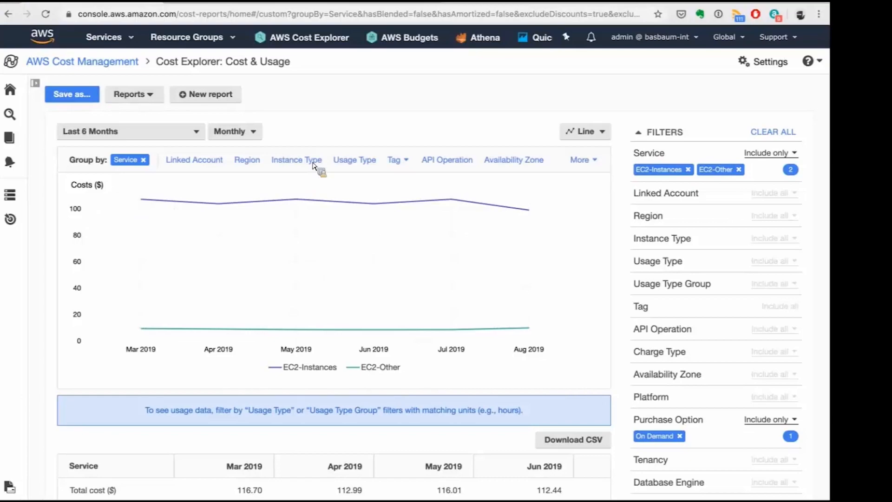
Group the On Demand EC2 costs by Usage Type and review the monthly breakdown.
click(587, 163)
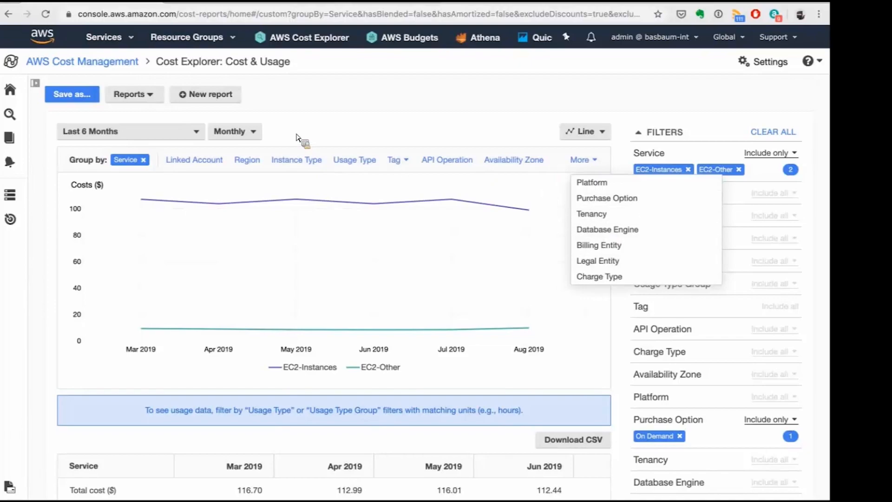
click(361, 162)
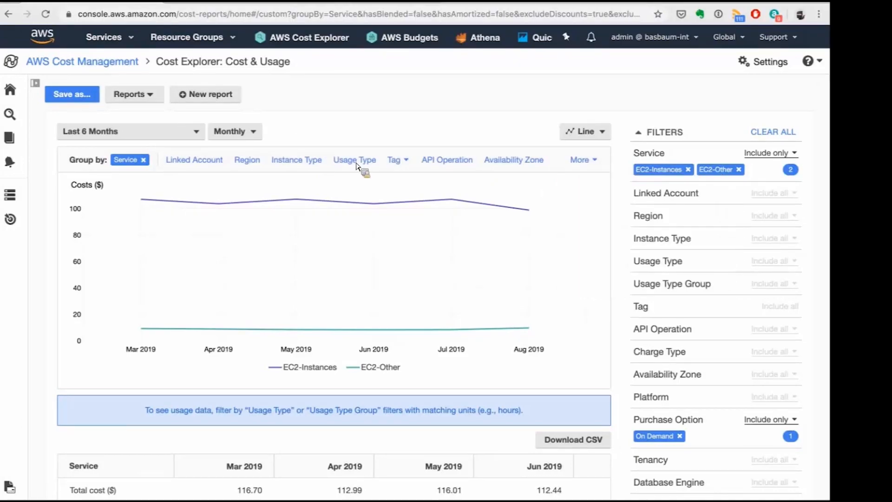
click(362, 162)
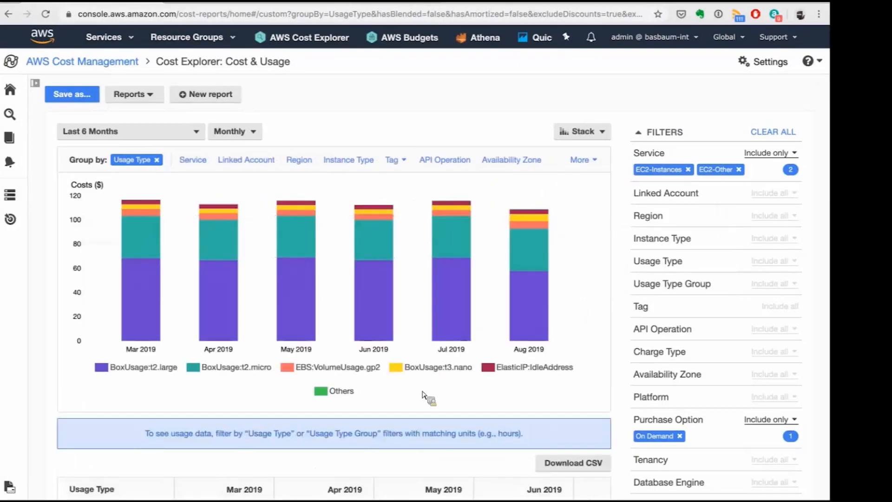
scroll(423, 393, down, 1)
scroll(160, 325, up, 1)
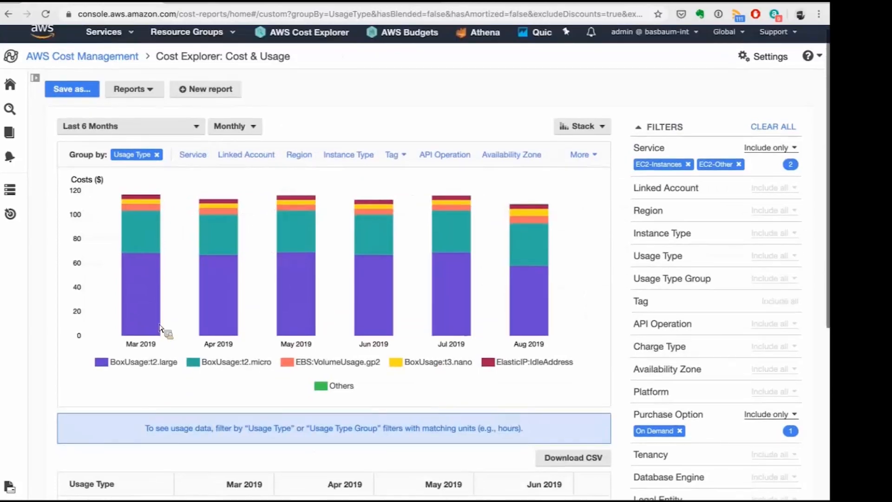
Show the usage type costs as a line chart with daily granularity and review the daily cost table.
click(600, 126)
click(582, 177)
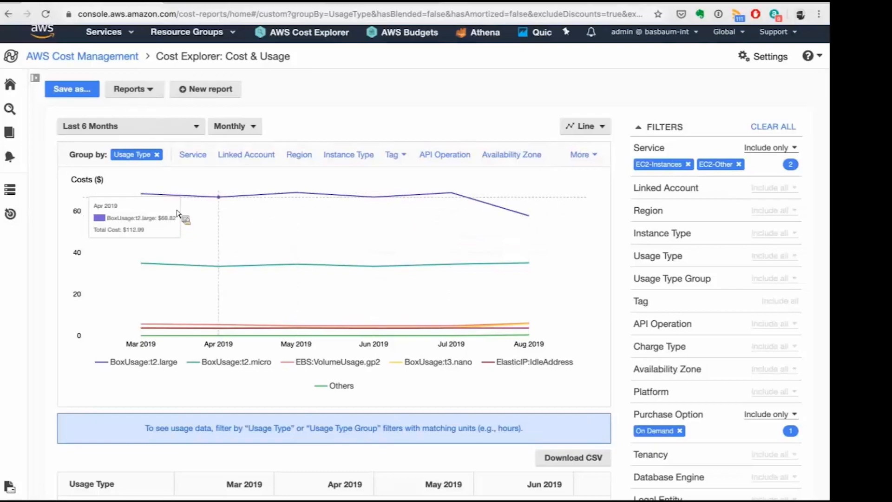
click(229, 128)
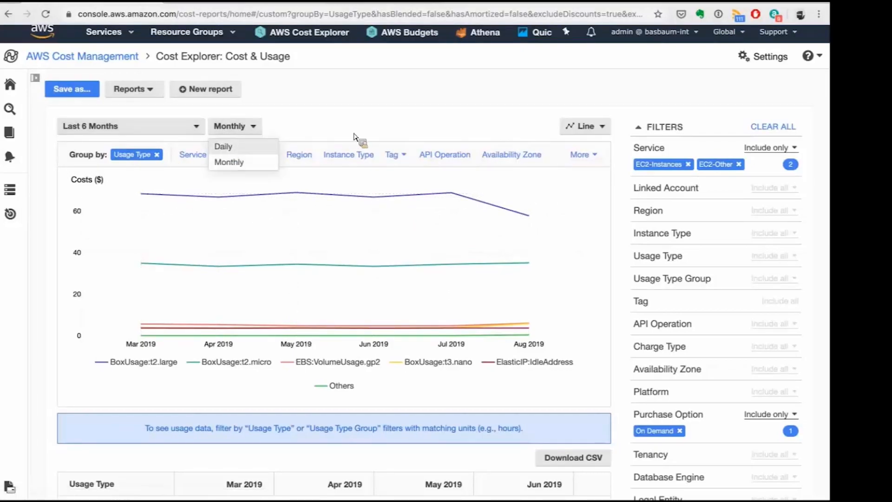
click(224, 147)
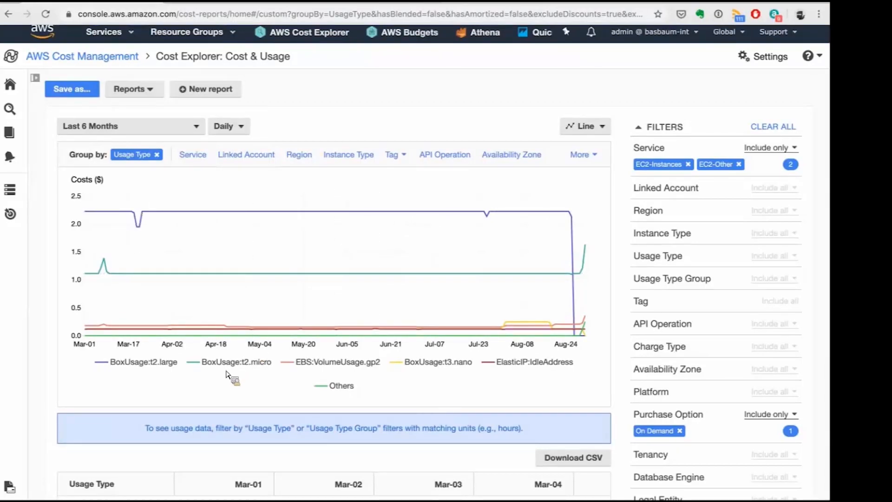
scroll(475, 386, down, 1)
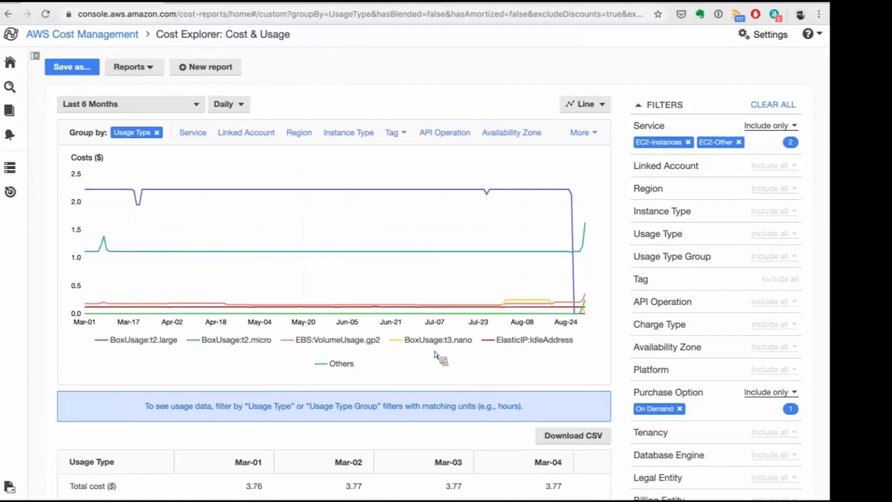
scroll(405, 376, down, 2)
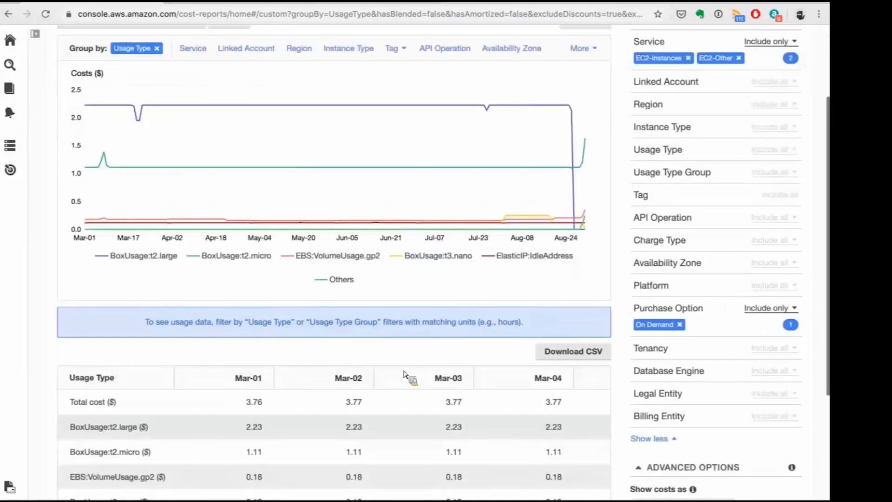
scroll(405, 376, down, 1)
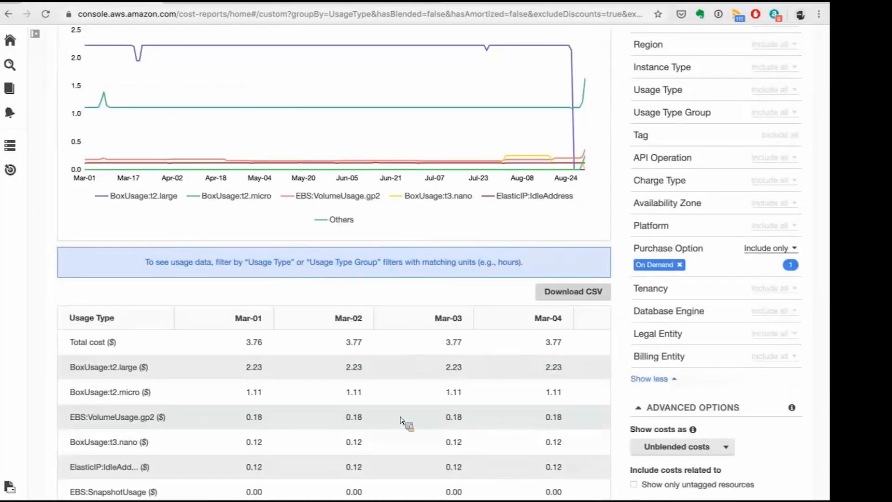
Open the Monthly costs by service report.
scroll(404, 421, up, 2)
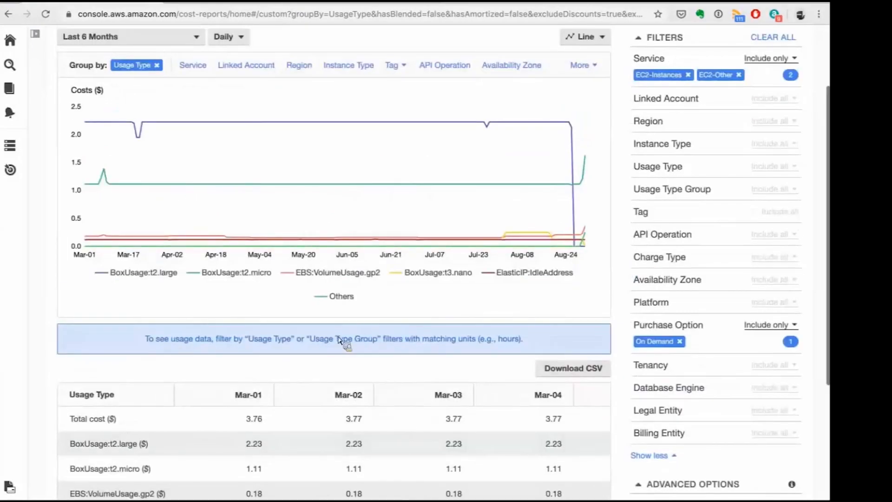
scroll(155, 103, up, 3)
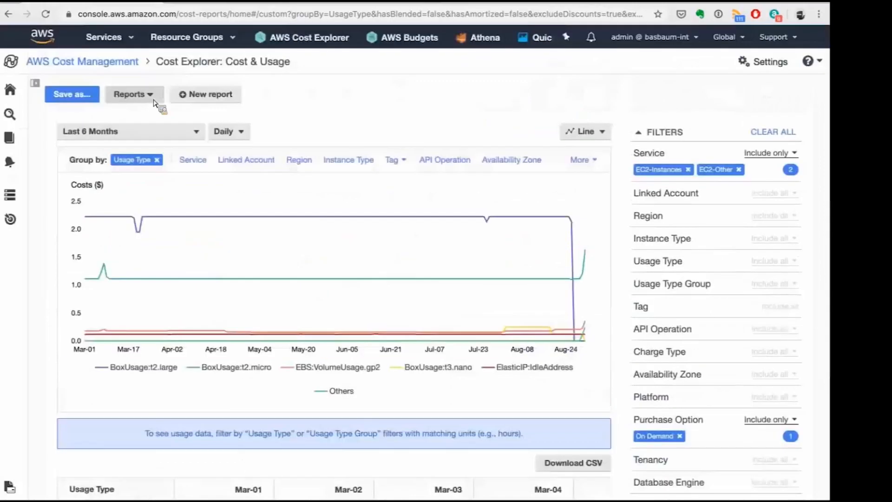
click(154, 100)
click(161, 131)
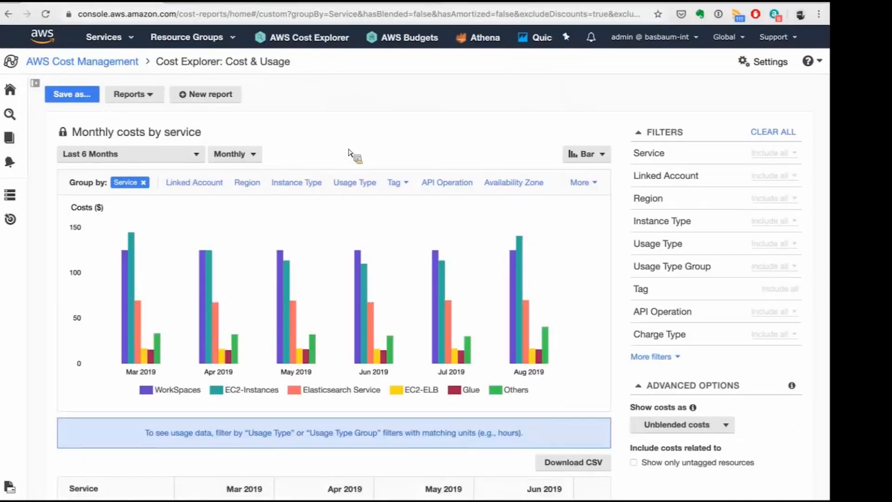
Set the report's date range to year to date plus the next 3 months, enabling forecasting and removing the grouping.
click(173, 156)
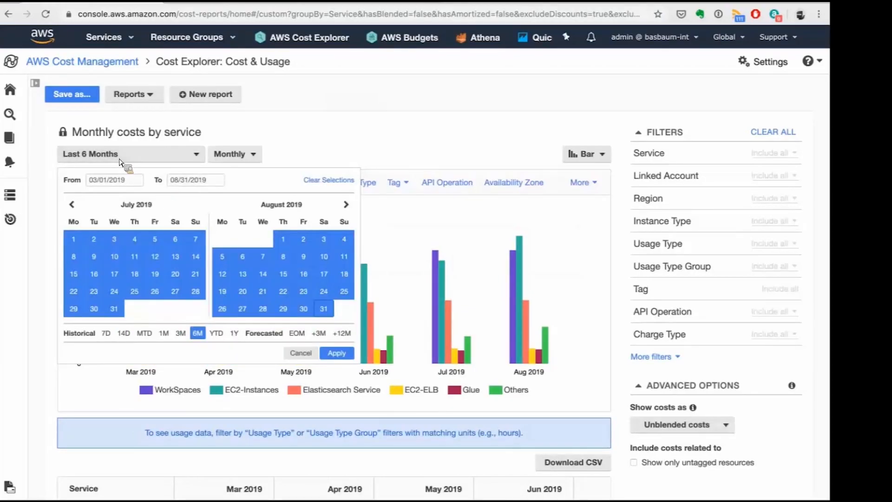
click(216, 334)
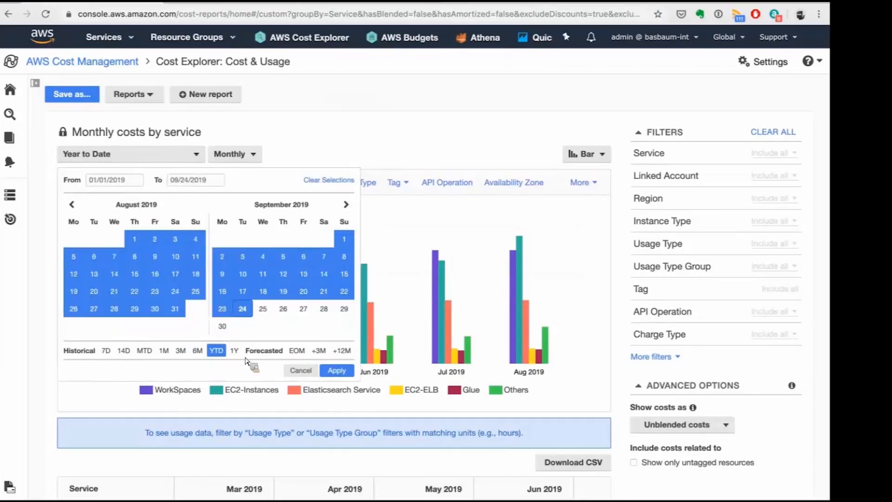
click(319, 351)
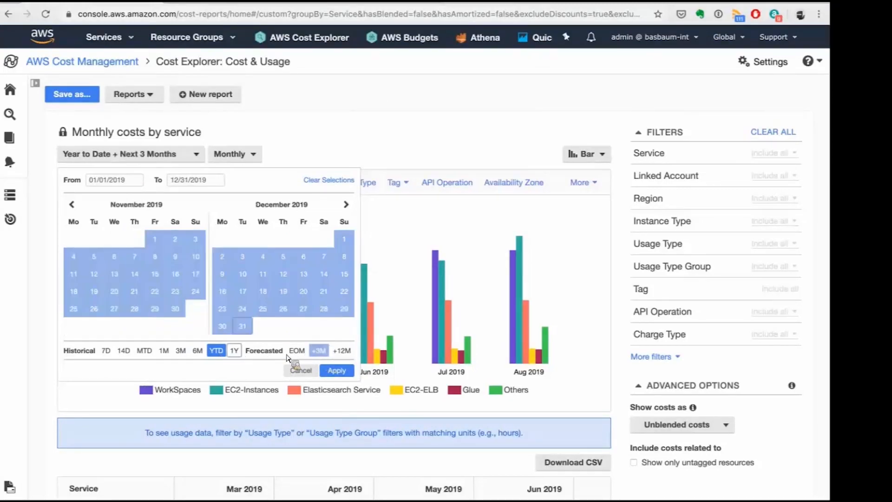
click(337, 371)
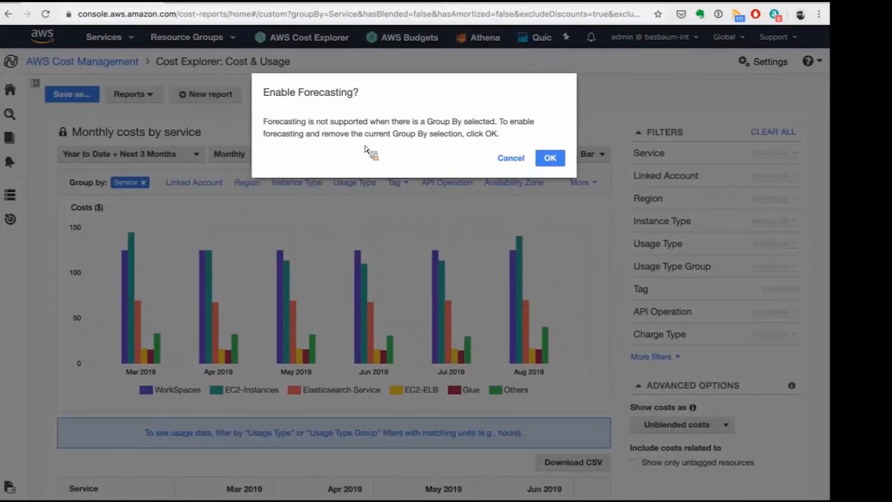
click(551, 165)
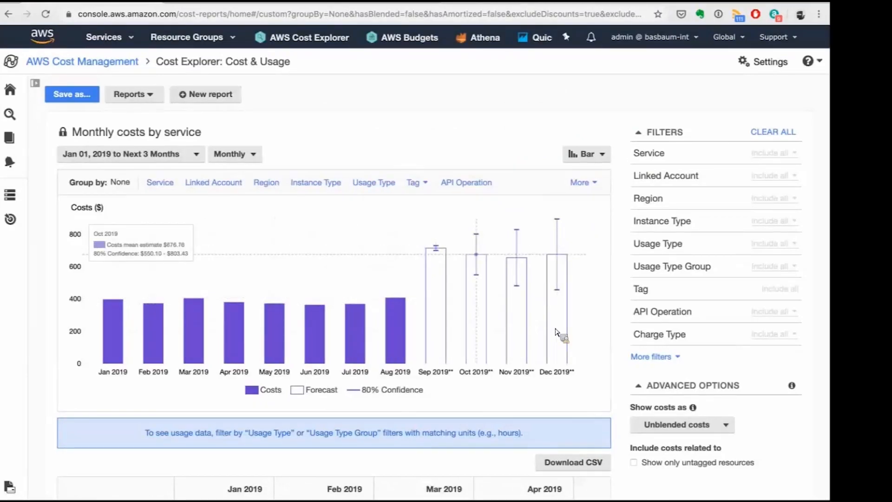
Examine the forecast bars with their 80% confidence ranges and the historical and forecast totals in the cost table.
click(250, 153)
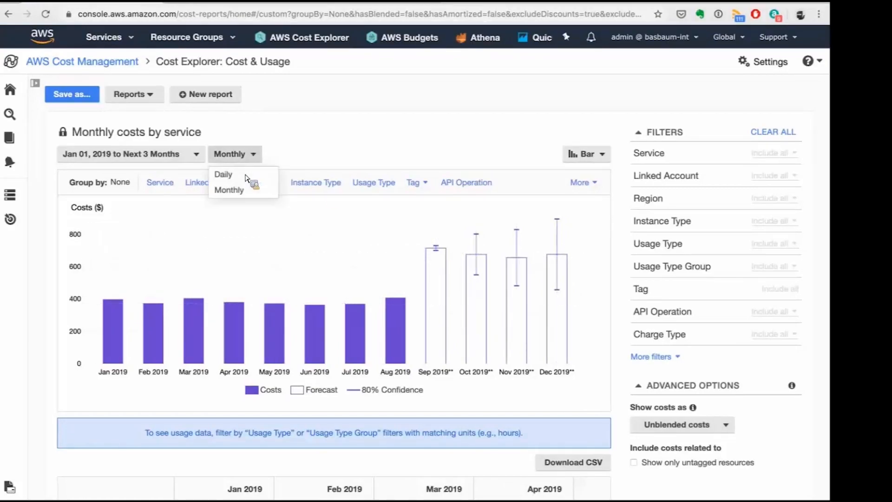
click(365, 140)
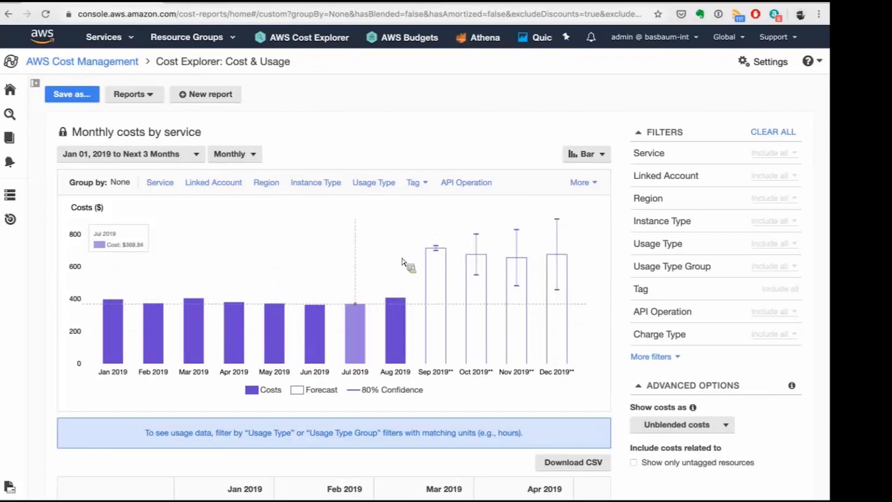
scroll(400, 247, down, 1)
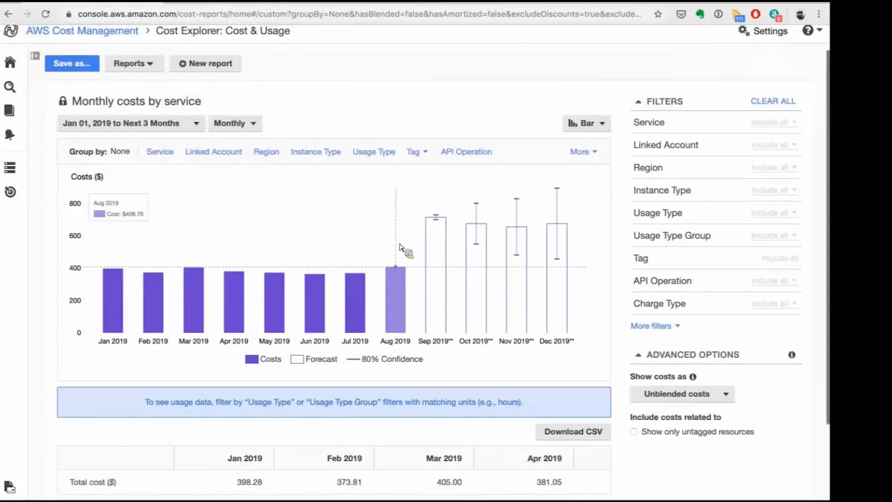
scroll(400, 247, up, 1)
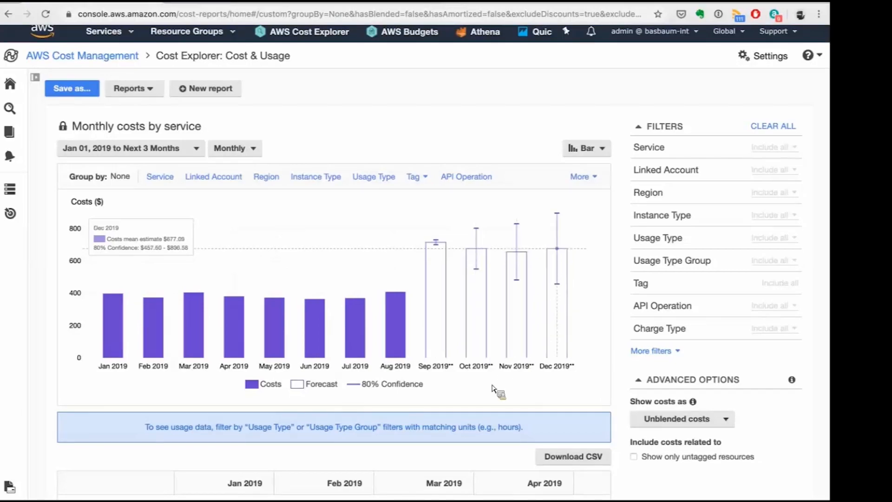
scroll(494, 388, down, 3)
scroll(493, 388, right, 10)
scroll(494, 388, right, 5)
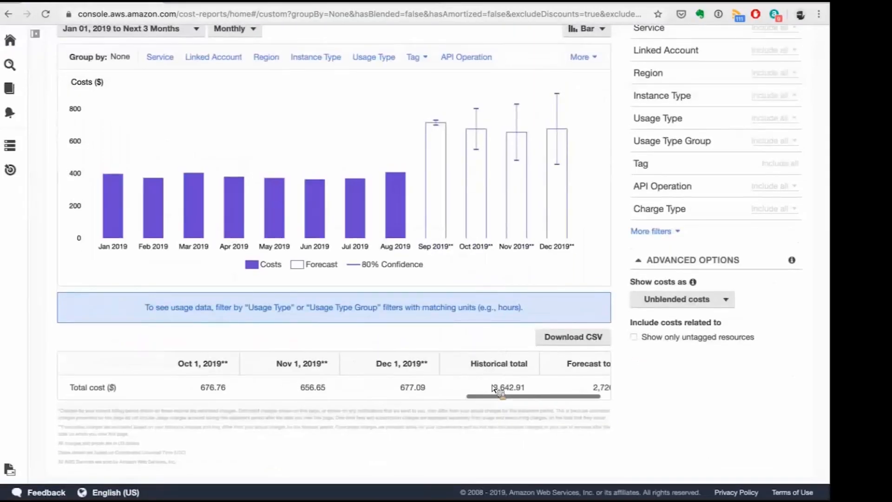
scroll(493, 389, up, 3)
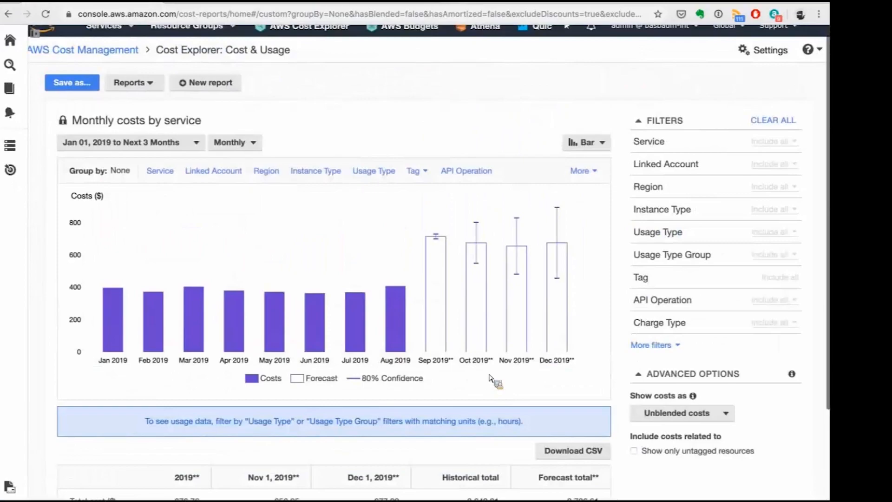
scroll(494, 386, up, 1)
click(173, 159)
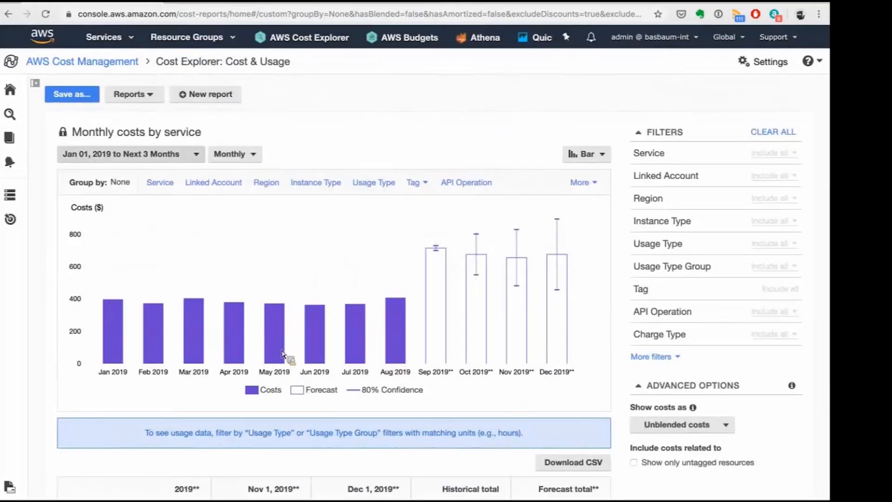
click(384, 140)
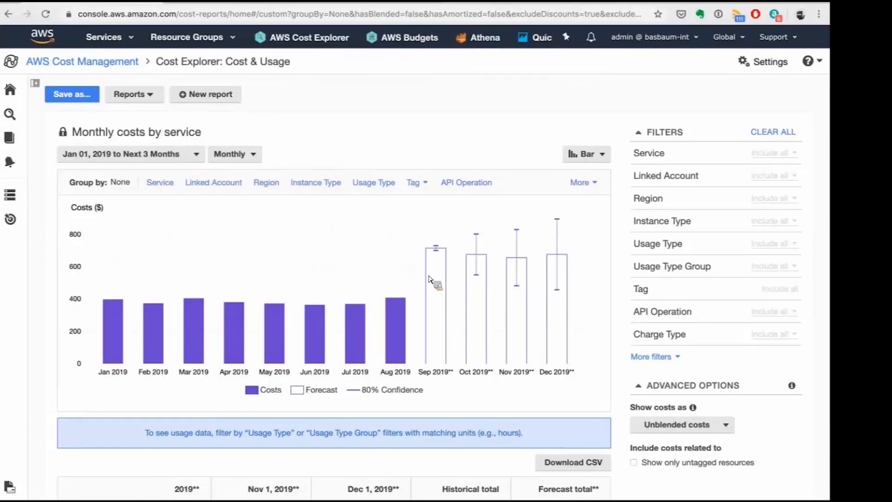
mouse_move(550, 291)
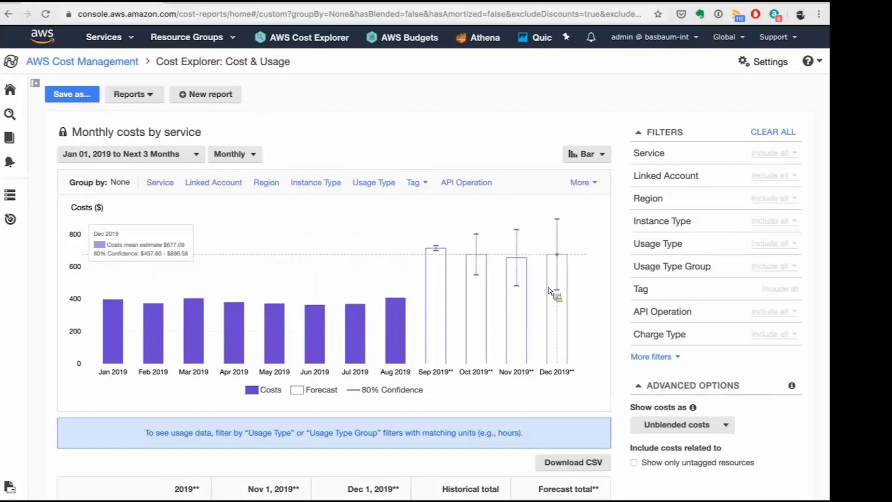
Filter the cost forecast report by the Project tag to include only Beta and Euler.
click(680, 296)
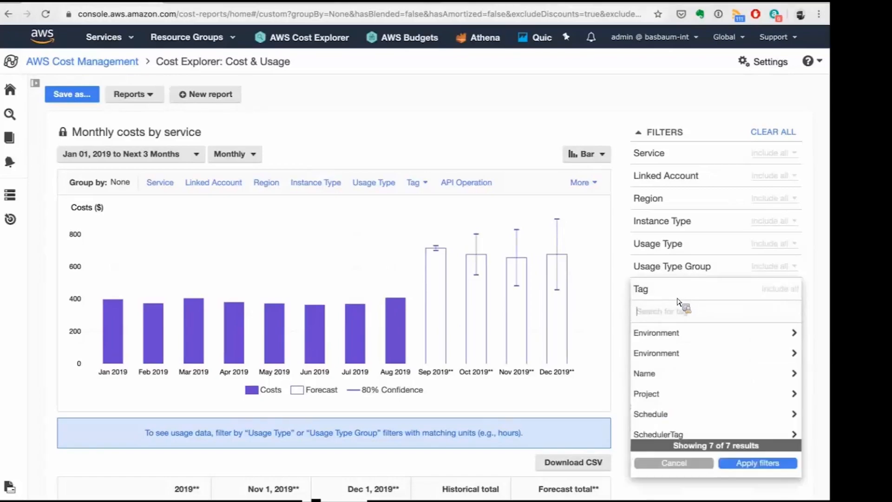
click(669, 395)
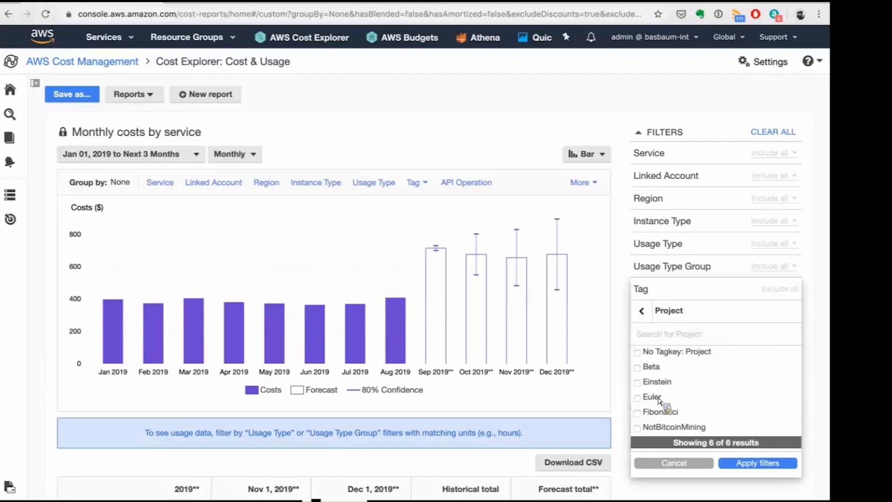
click(660, 399)
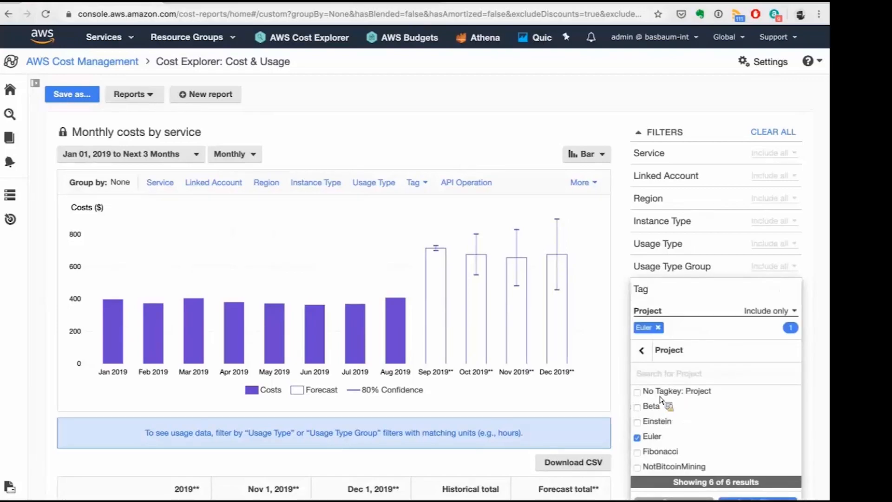
click(651, 405)
scroll(700, 437, down, 2)
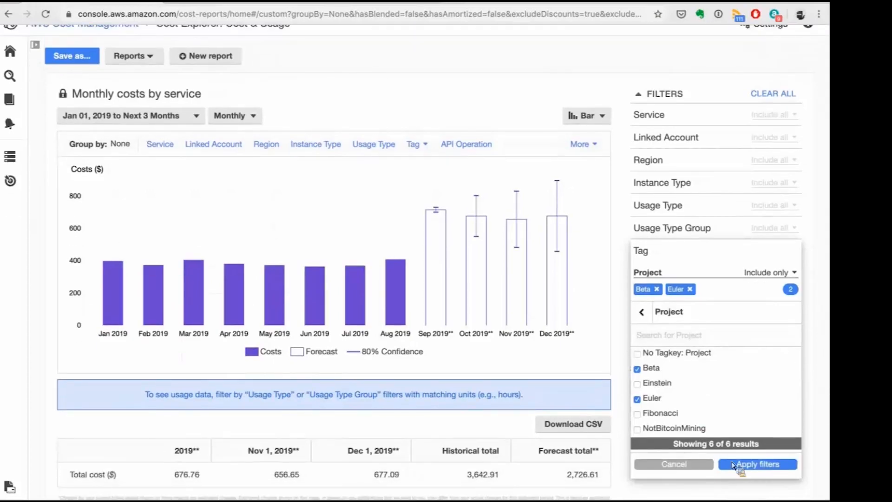
click(734, 465)
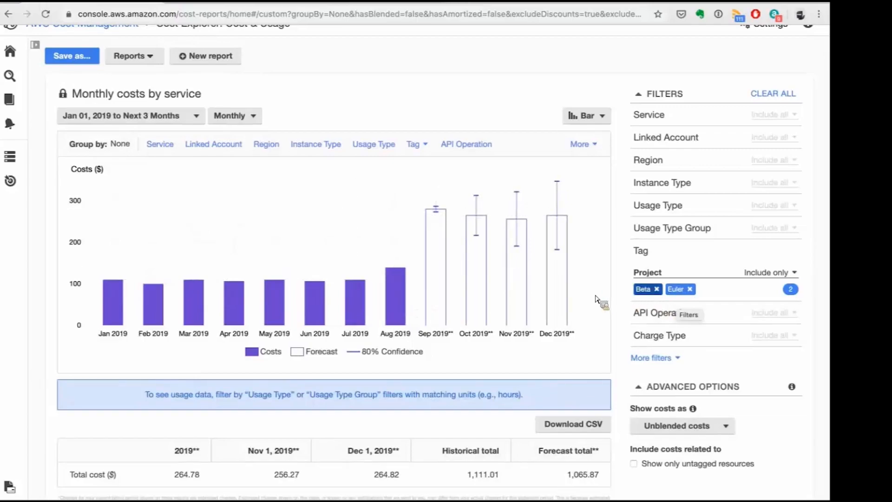
scroll(604, 300, up, 1)
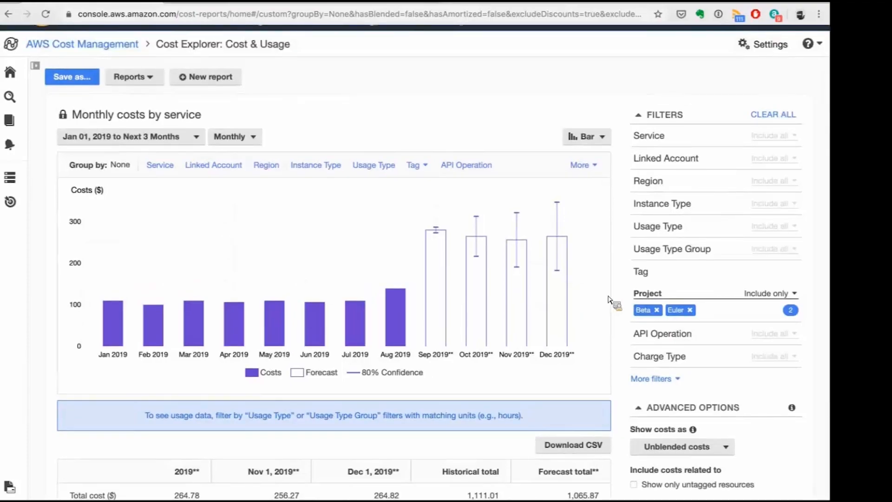
scroll(609, 299, up, 1)
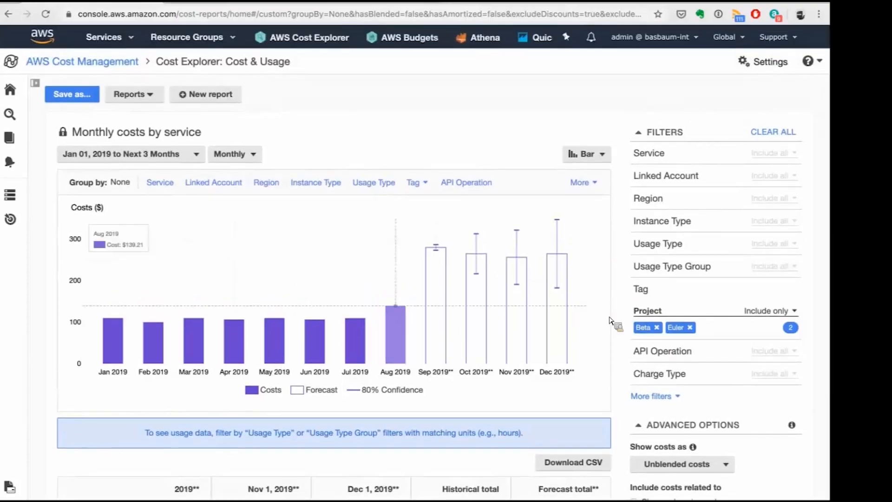
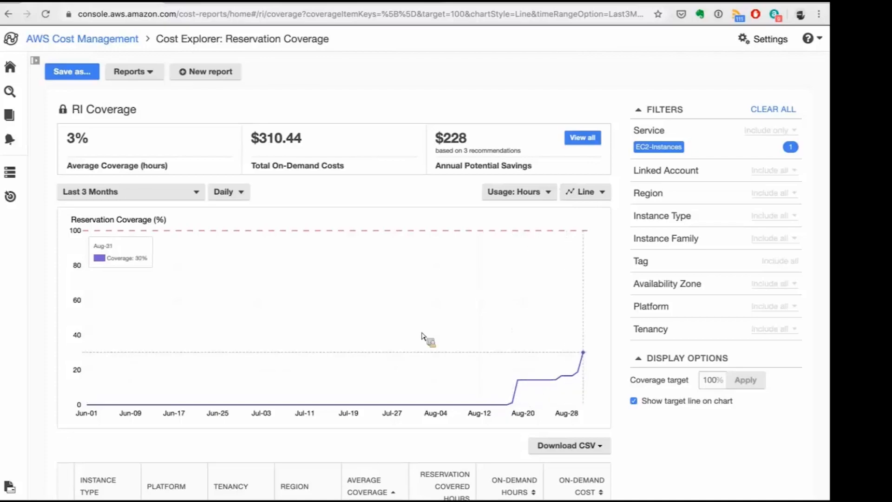
Filter the RI Coverage report to include only Relational Database Service (RDS) and set its date range to month to date.
click(725, 139)
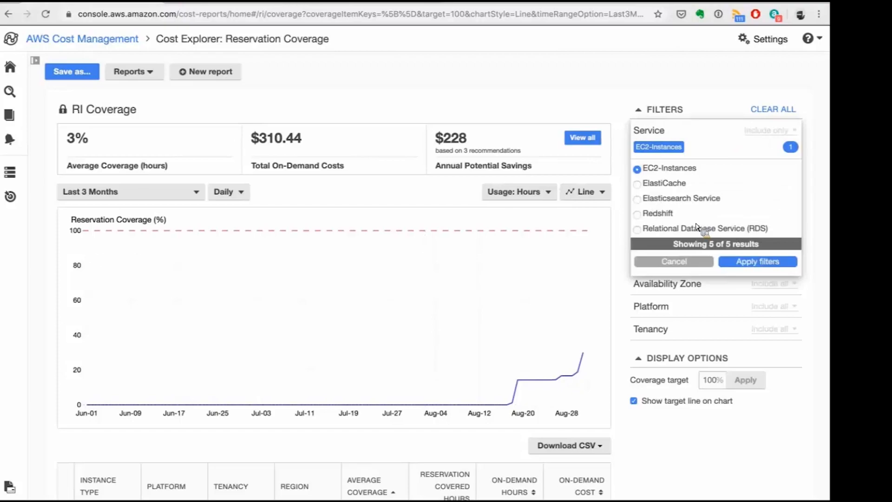
click(660, 230)
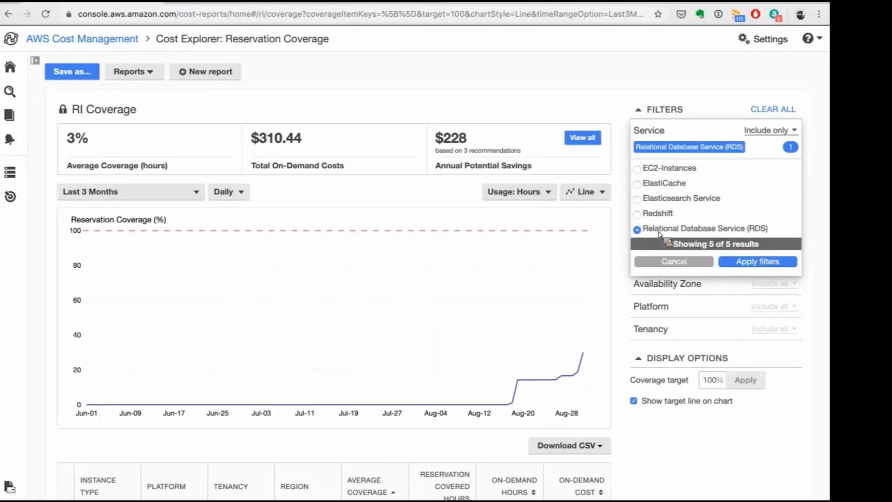
click(752, 263)
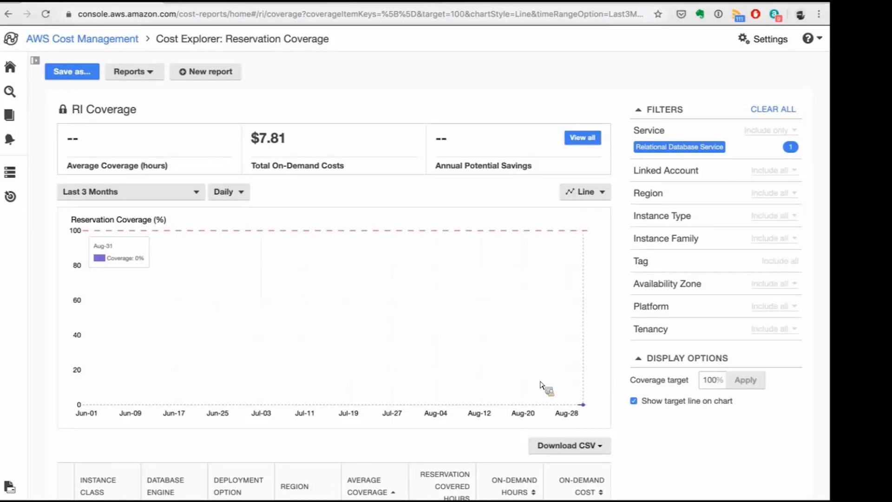
click(172, 195)
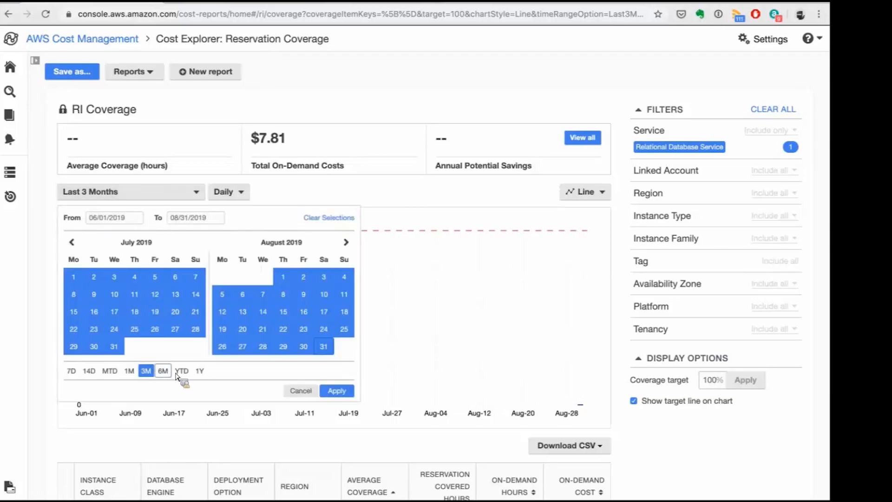
click(110, 371)
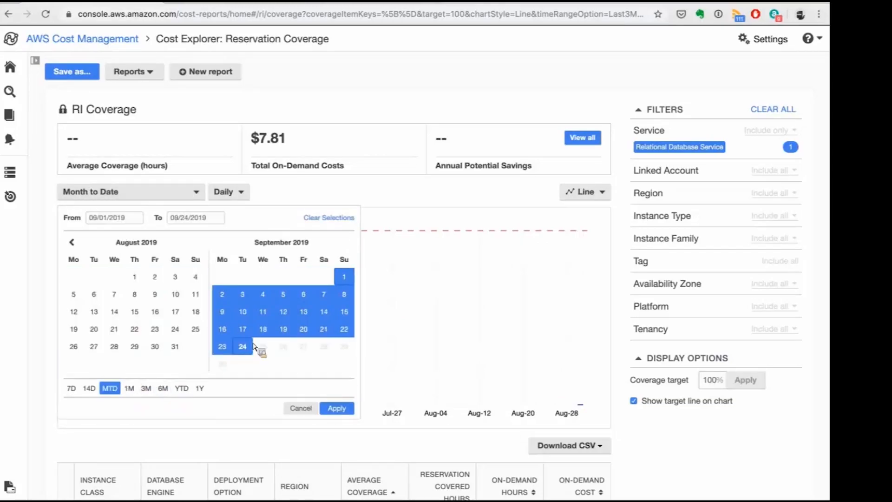
click(350, 408)
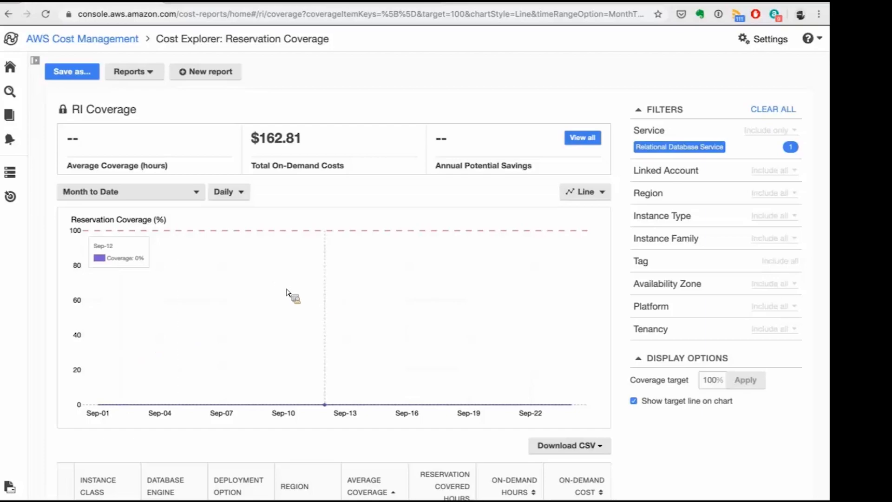
Examine the total on-demand costs for RDS in the RI Coverage summary.
double_click(265, 143)
click(323, 140)
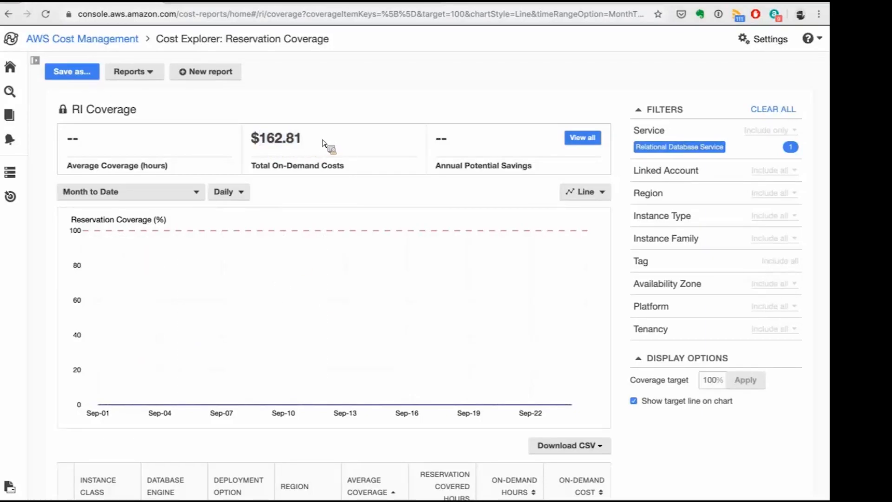
double_click(263, 141)
click(259, 140)
click(312, 147)
Switch the RI Coverage report's service filter to EC2-Instances.
click(703, 141)
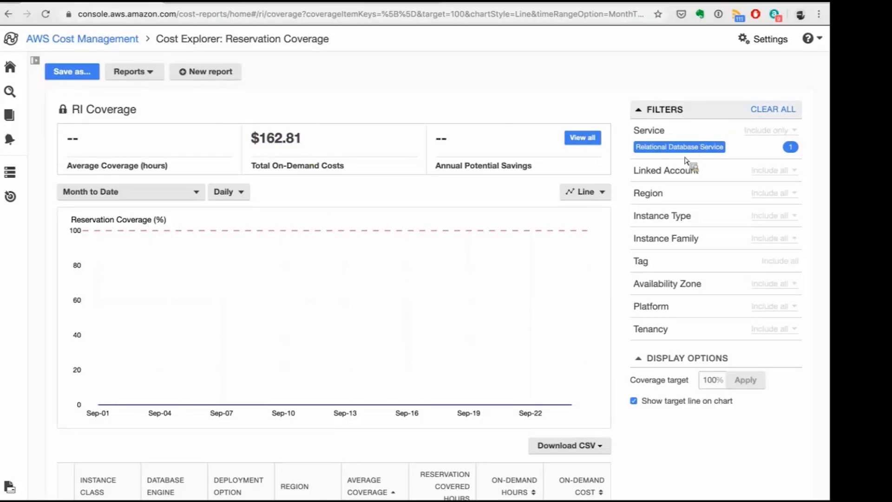
click(677, 177)
click(757, 276)
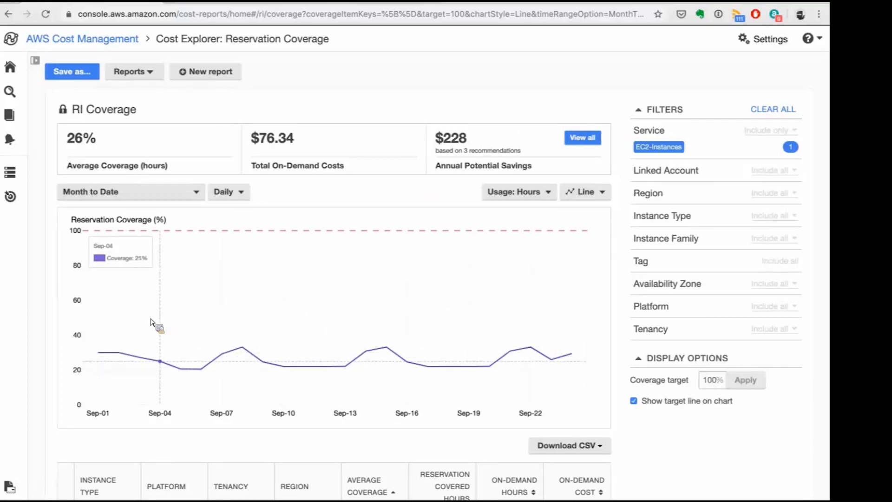
click(245, 195)
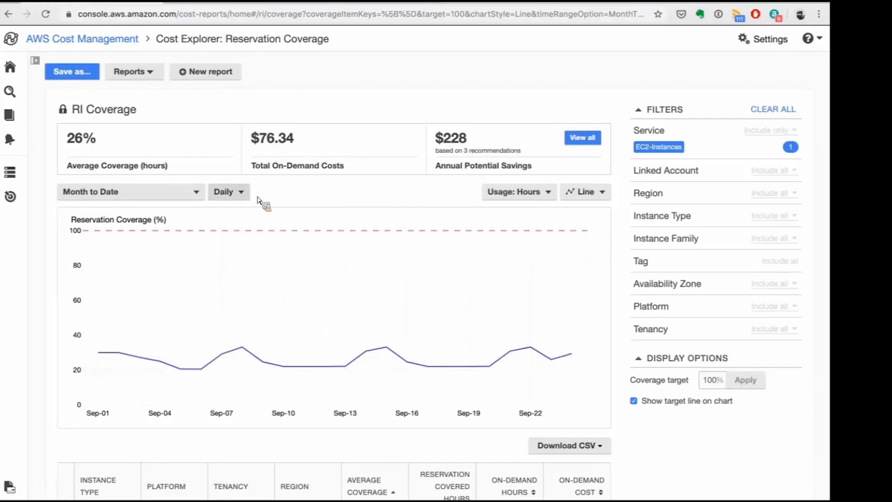
click(318, 208)
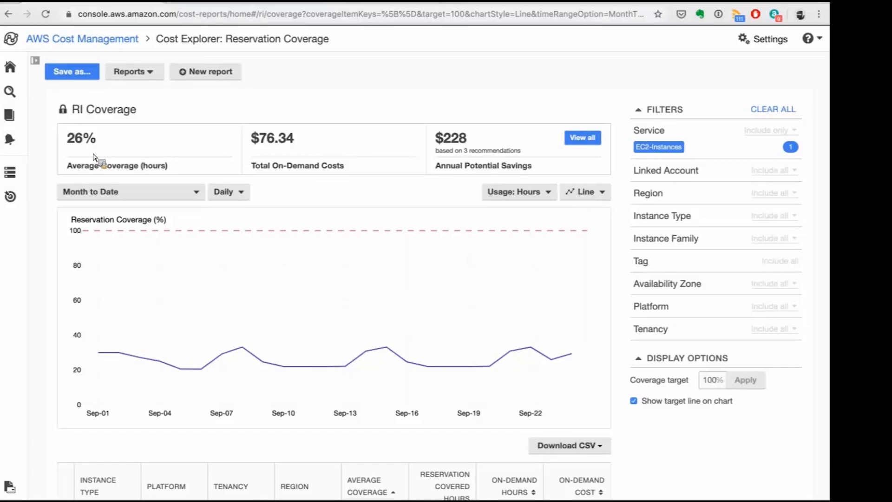
Open the RI Utilization report and set its date range to month to date.
click(150, 76)
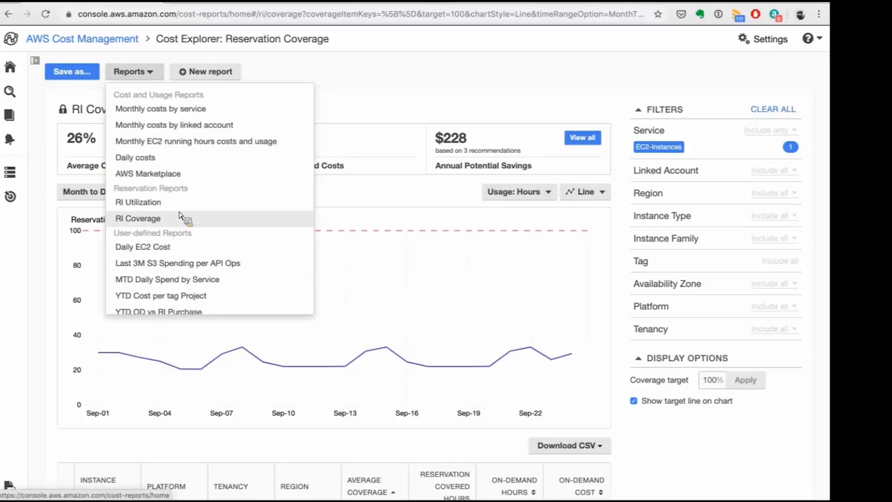
click(180, 207)
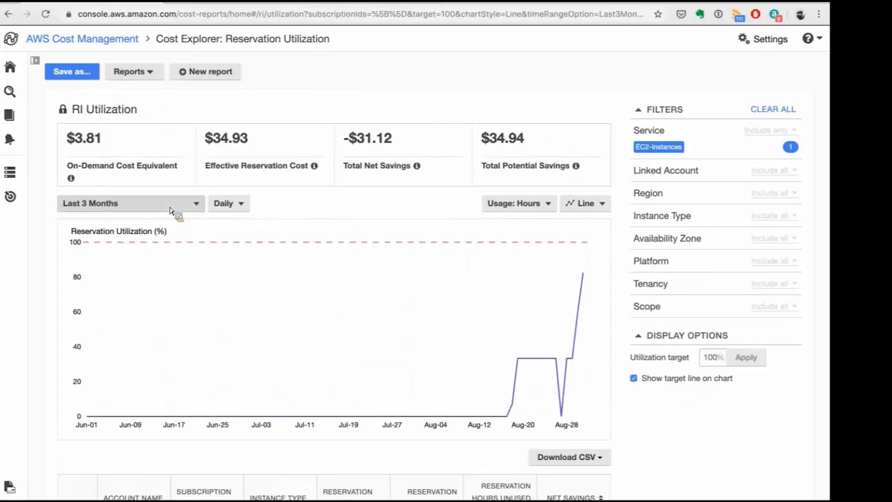
click(117, 385)
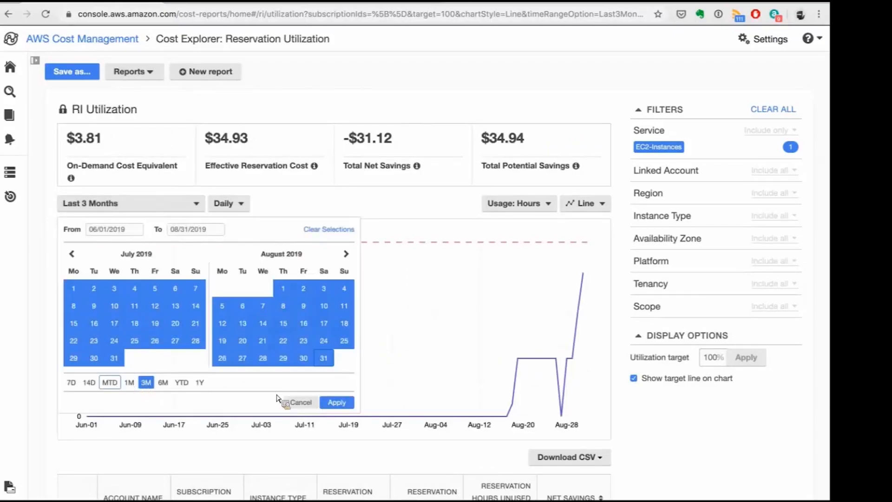
click(337, 420)
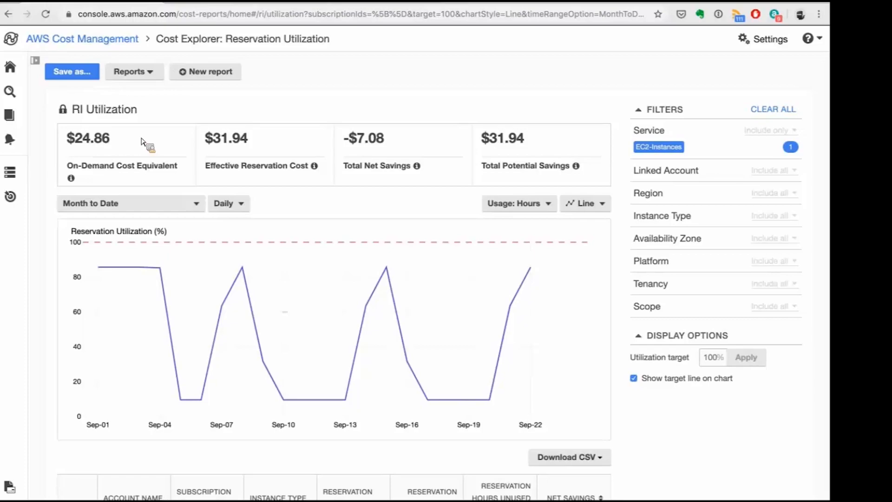
Compare the effective reservation cost, on-demand cost equivalent and total net savings in the RI Utilization summary.
double_click(207, 141)
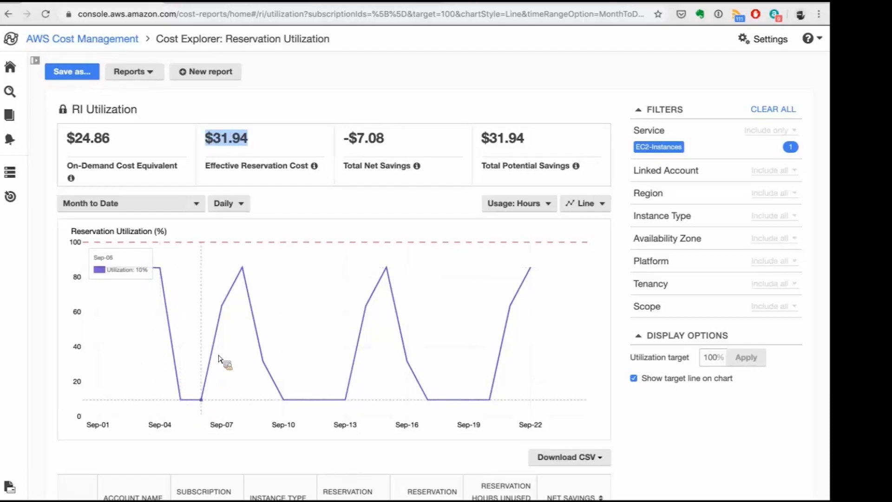
click(106, 136)
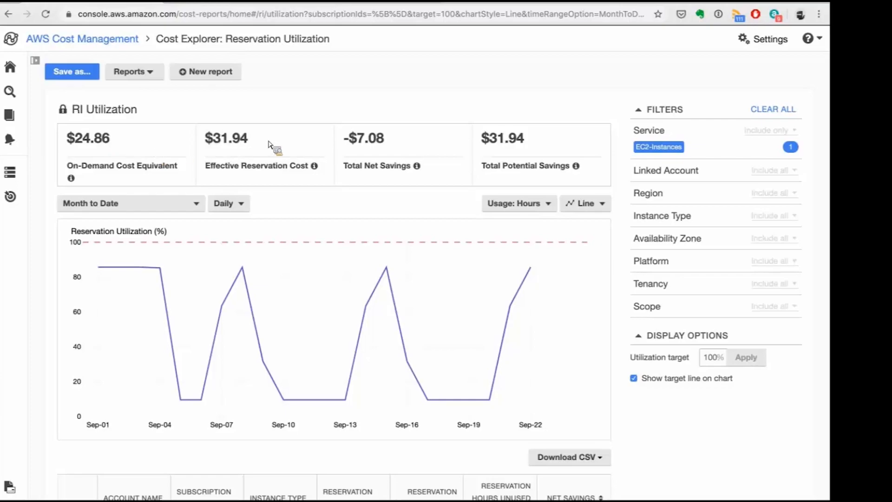
drag(384, 139, 348, 141)
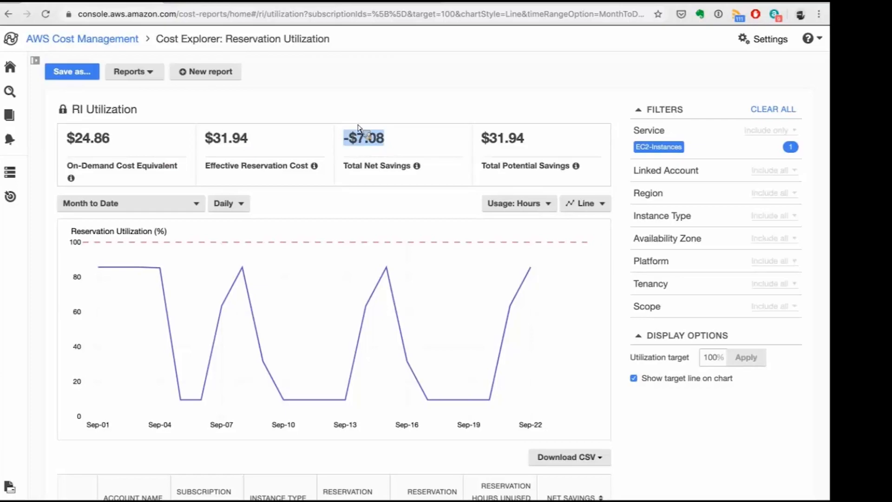
click(387, 93)
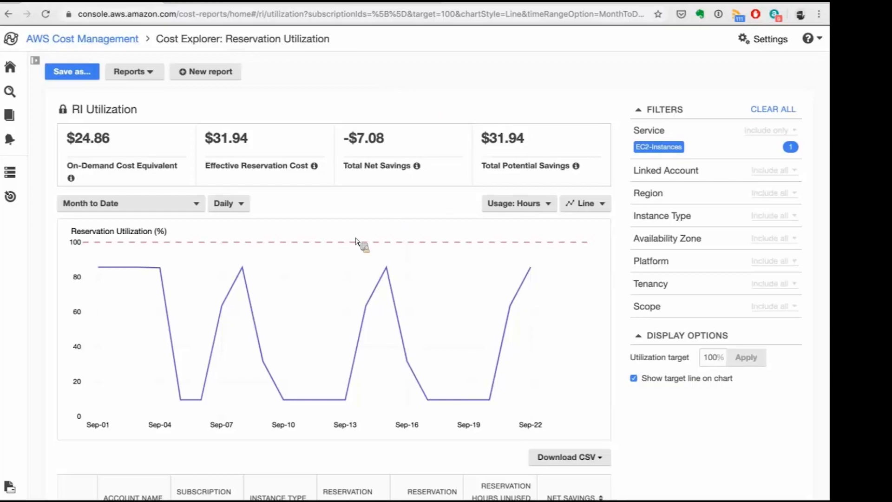
Review the reservation subscriptions table below the utilization chart and sort it by net savings, lowest first.
scroll(520, 93, down, 2)
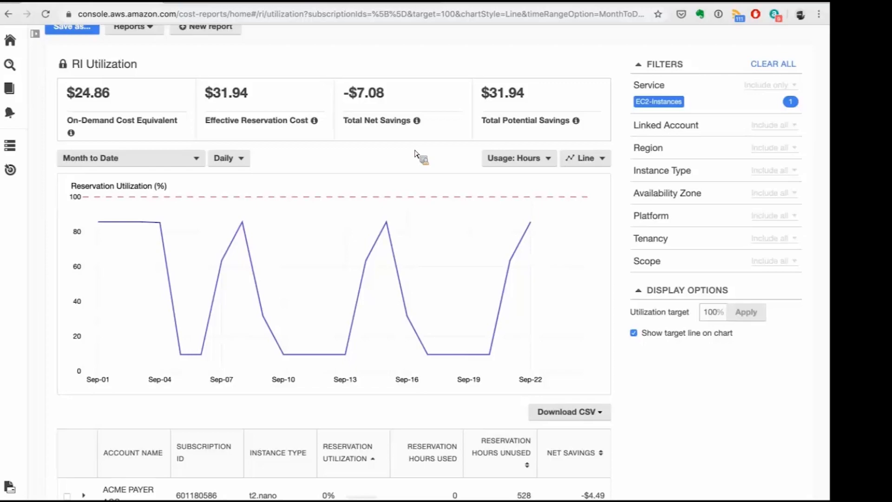
scroll(418, 156, down, 3)
scroll(416, 153, up, 1)
scroll(419, 155, down, 3)
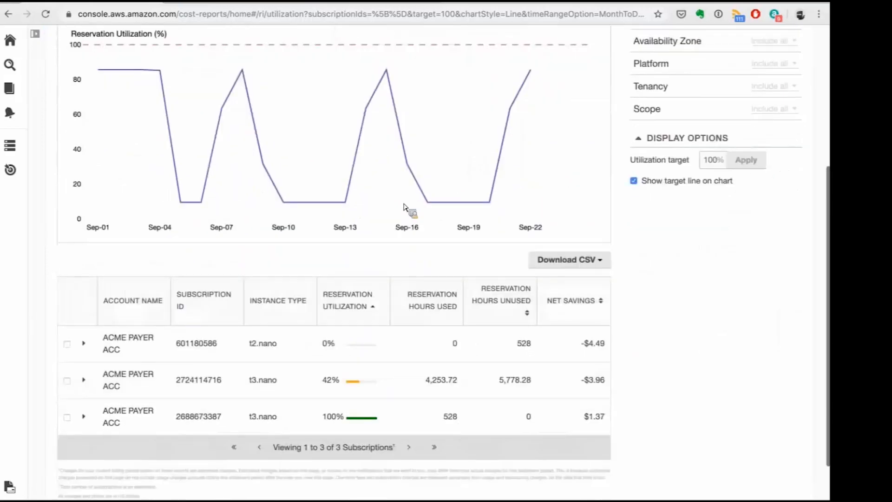
scroll(399, 247, up, 2)
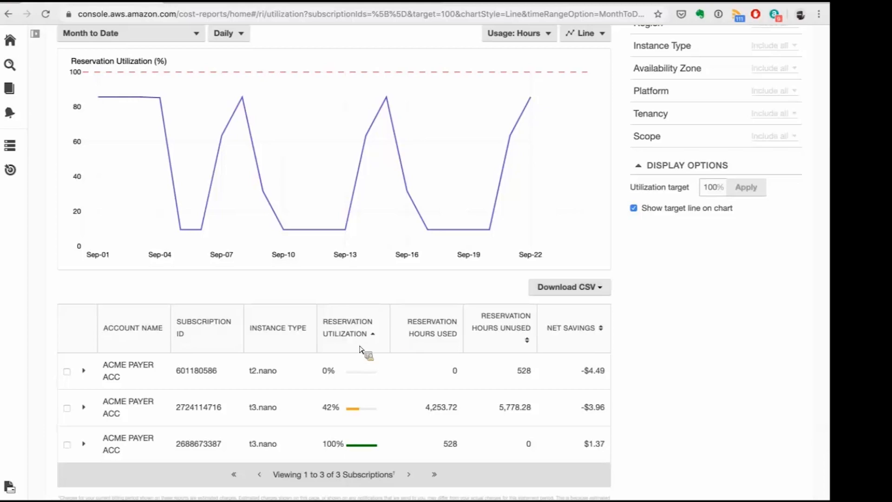
scroll(356, 353, down, 1)
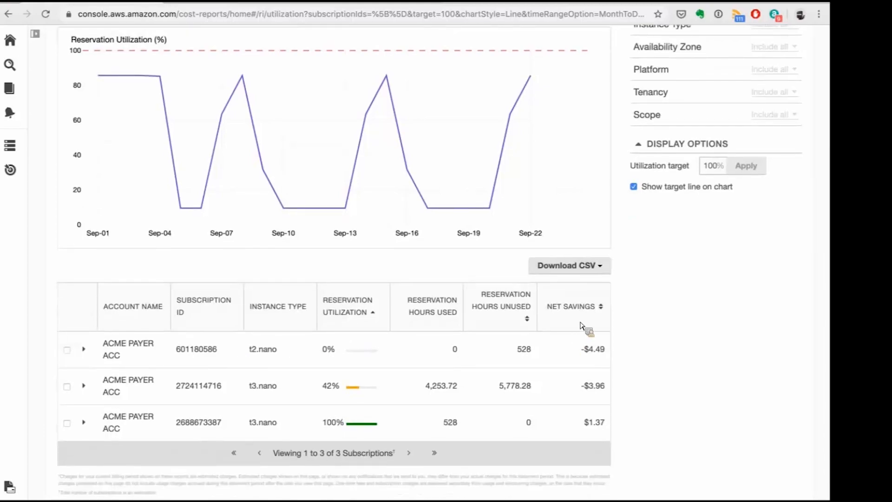
click(606, 315)
scroll(587, 318, down, 2)
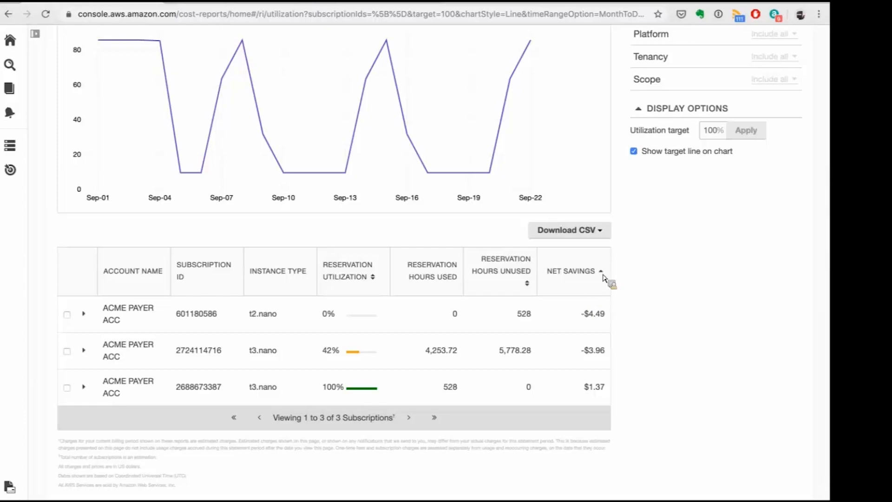
Examine the instance type, used and unused reservation hours and net savings of the t2.nano subscription.
drag(597, 322, 578, 324)
click(286, 322)
double_click(465, 319)
double_click(524, 314)
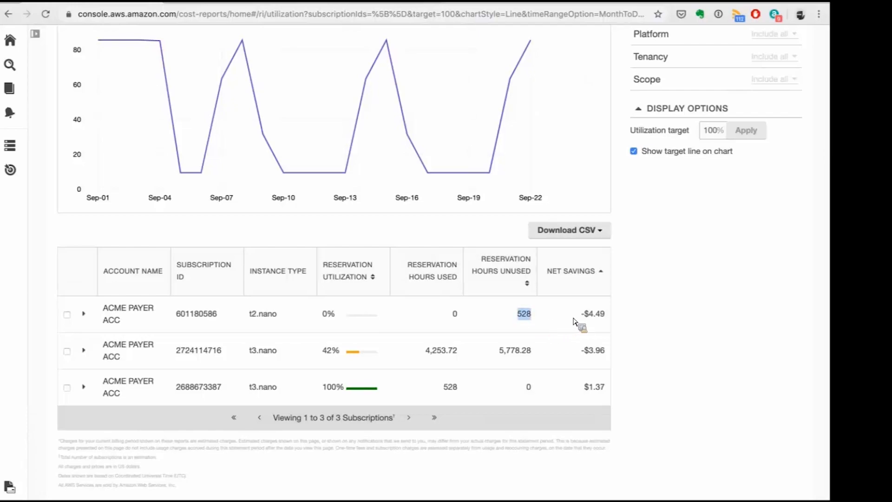
click(538, 320)
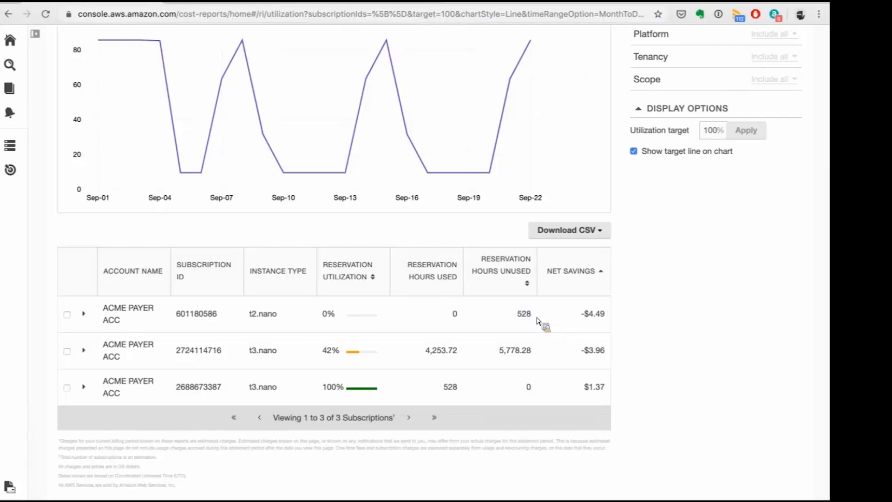
double_click(610, 321)
click(644, 325)
Expand the t2.nano subscription, review its reservation details such as region and platform, and collapse it again.
click(84, 314)
scroll(298, 344, down, 5)
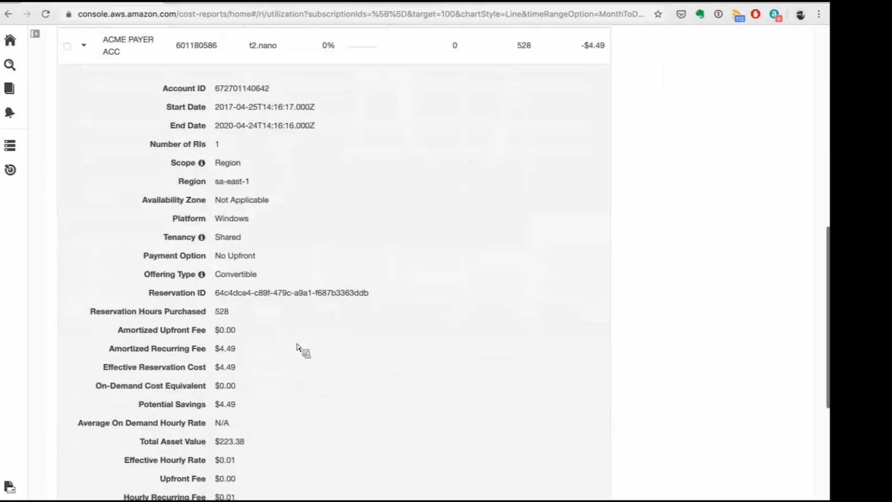
scroll(298, 347, down, 2)
scroll(274, 251, down, 1)
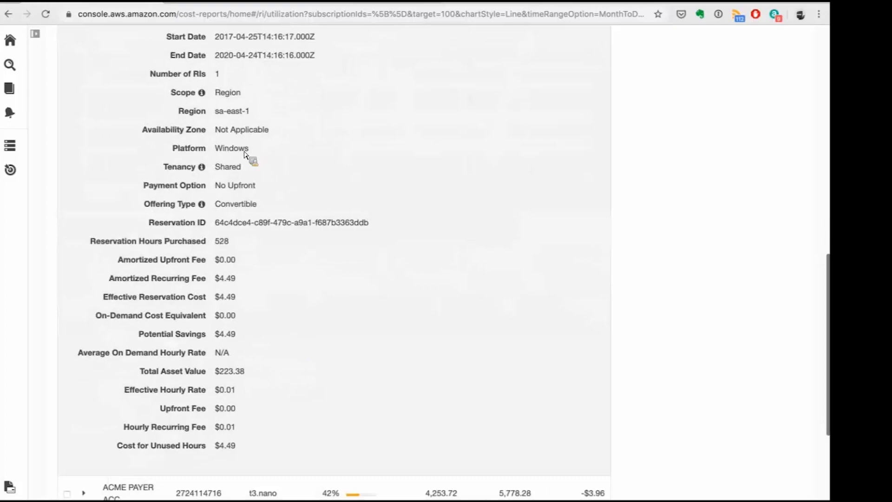
scroll(265, 264, up, 1)
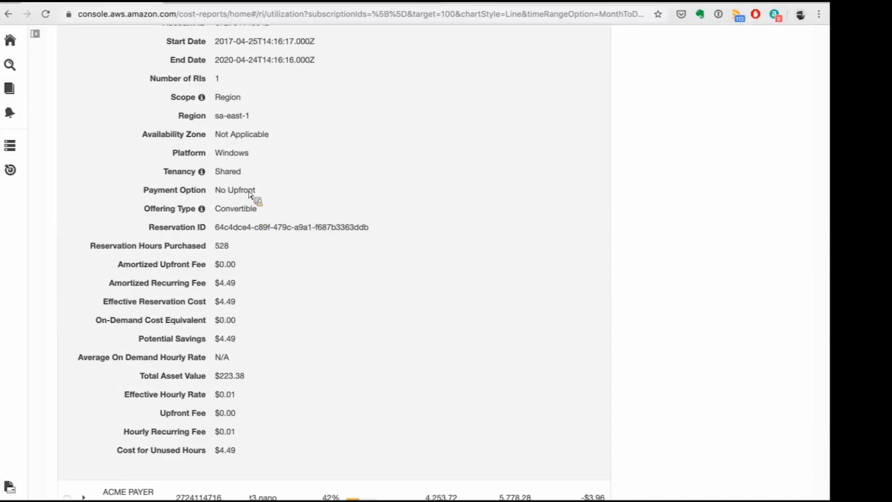
drag(173, 153, 249, 153)
scroll(79, 399, up, 12)
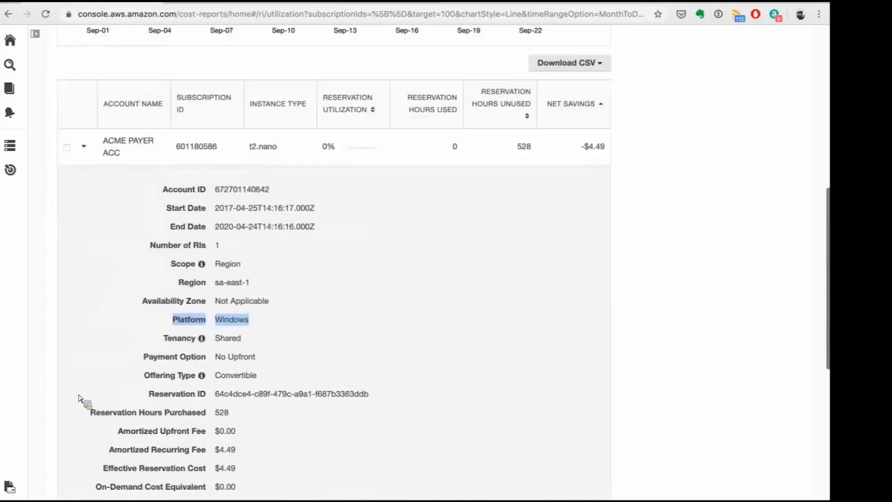
scroll(84, 437, down, 3)
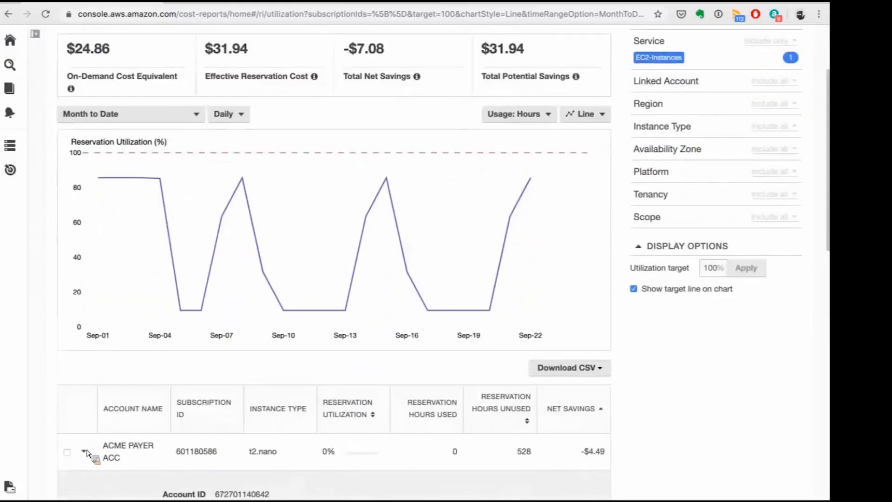
click(84, 451)
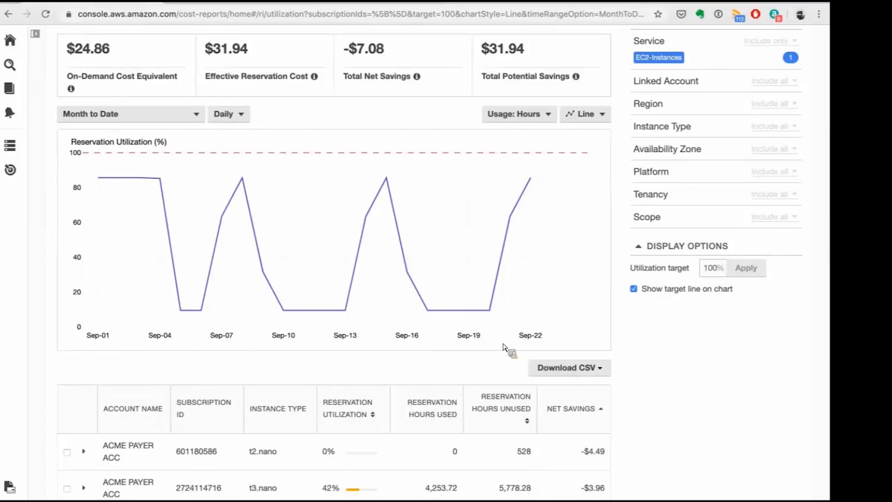
Examine the used and unused reservation hours and net savings of the two t3.nano subscriptions.
scroll(653, 399, down, 5)
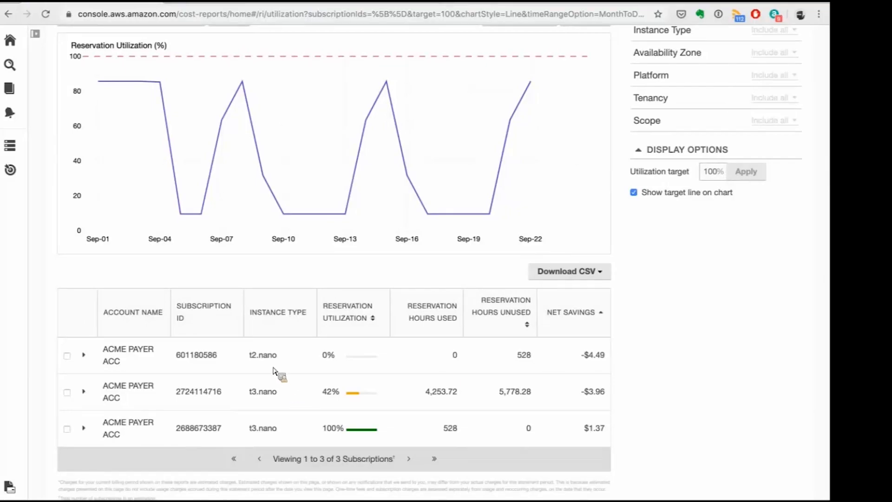
scroll(279, 375, down, 2)
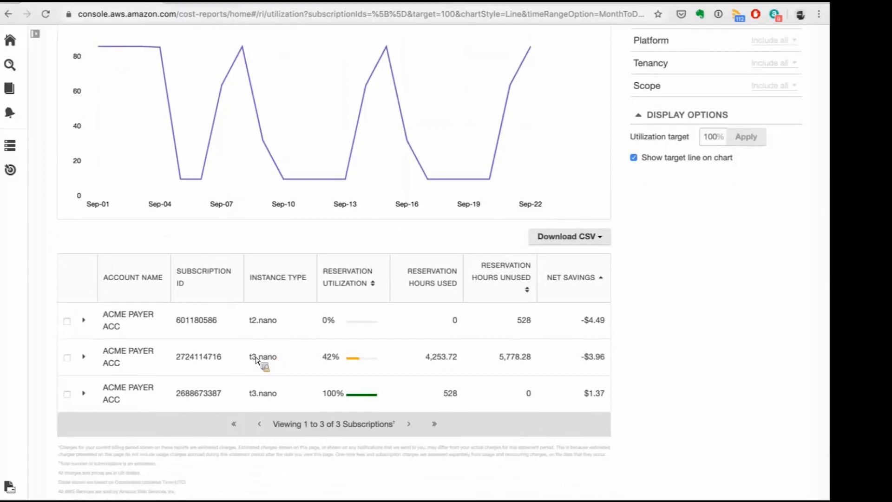
double_click(458, 361)
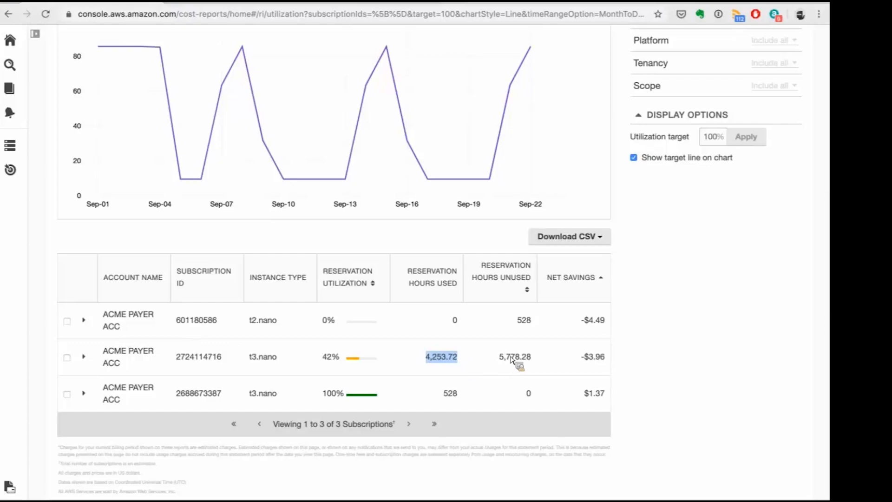
drag(533, 365, 484, 356)
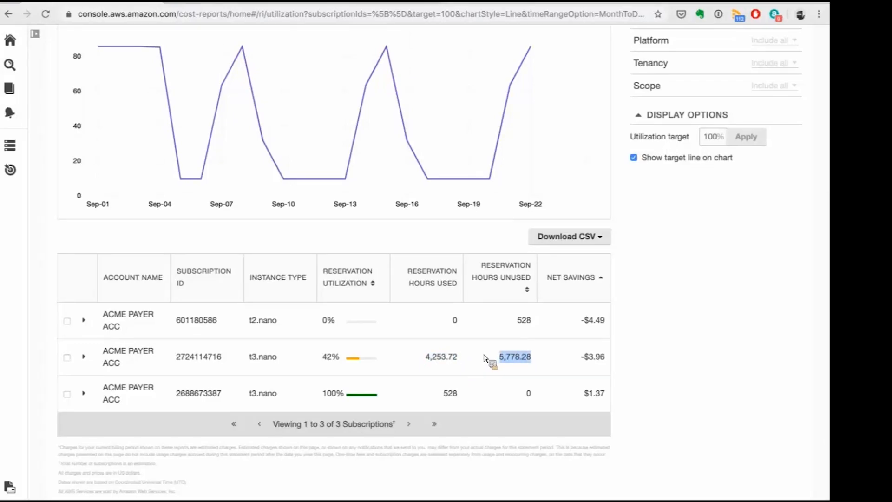
click(594, 365)
drag(612, 357, 581, 357)
click(644, 369)
drag(585, 393, 636, 390)
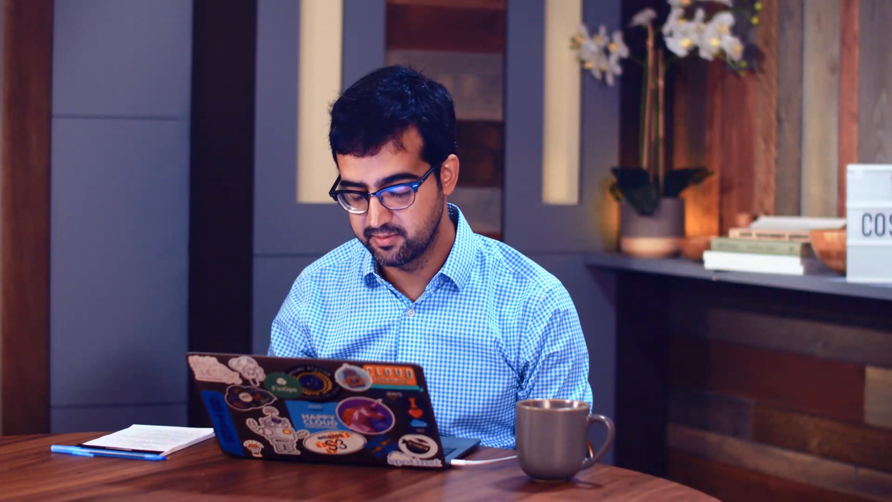
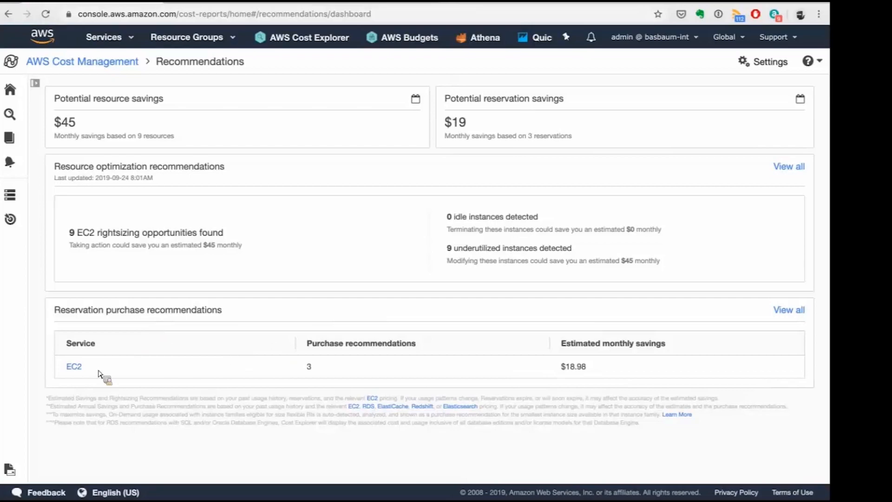
Open the EC2 reservation purchase recommendations and set the parameters to Convertible, Partial upfront and the past 30 days.
click(75, 367)
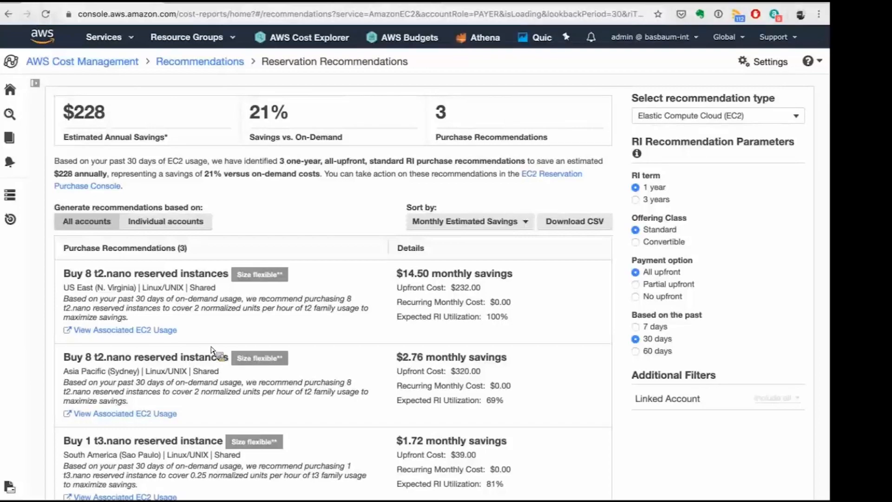
click(671, 248)
click(674, 288)
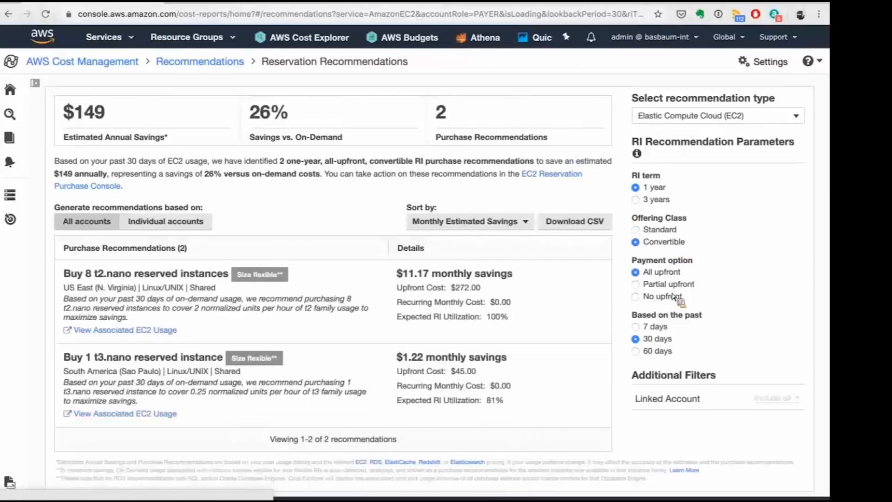
click(657, 333)
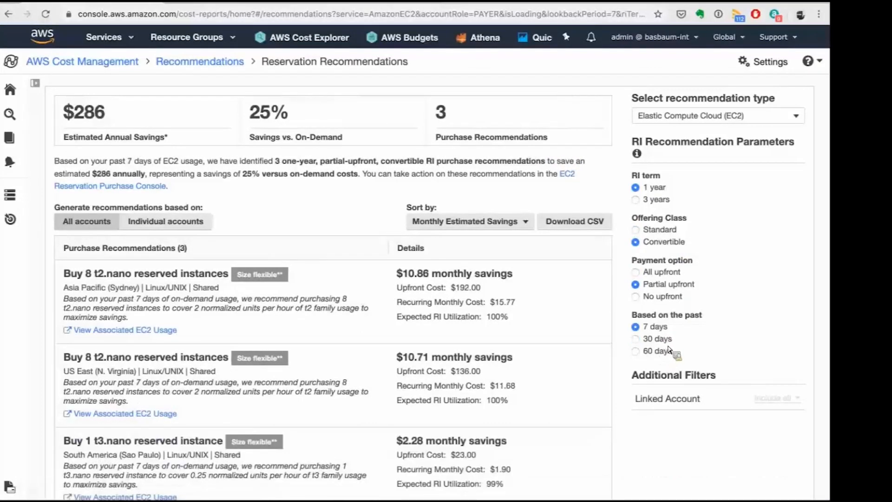
click(672, 351)
click(675, 342)
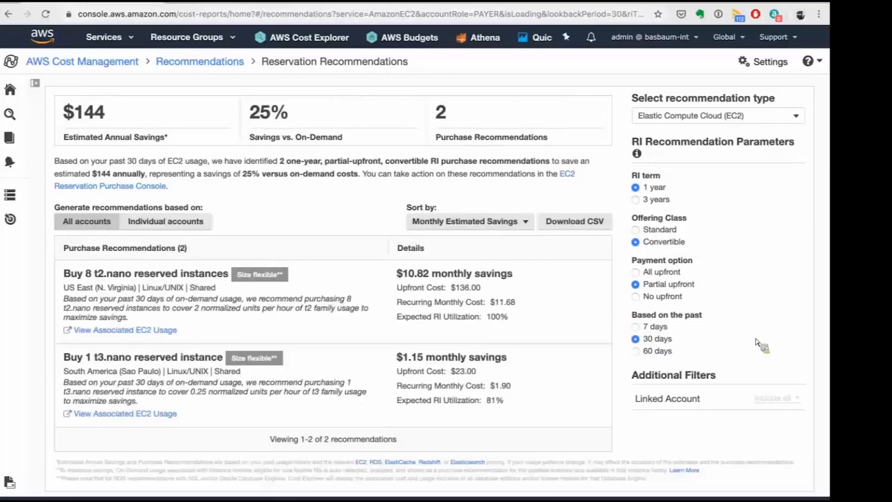
Review the EC2 reservation purchase recommendations and check which other services are offered as recommendation types.
scroll(759, 348, down, 1)
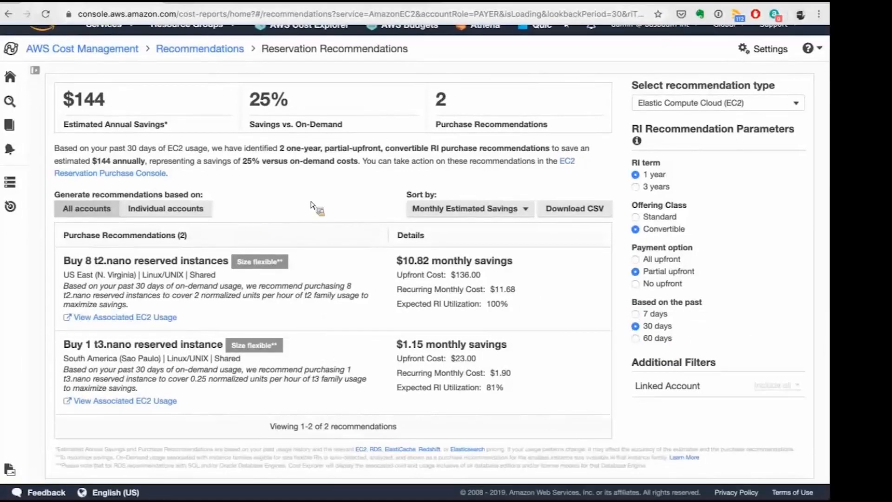
scroll(314, 206, up, 1)
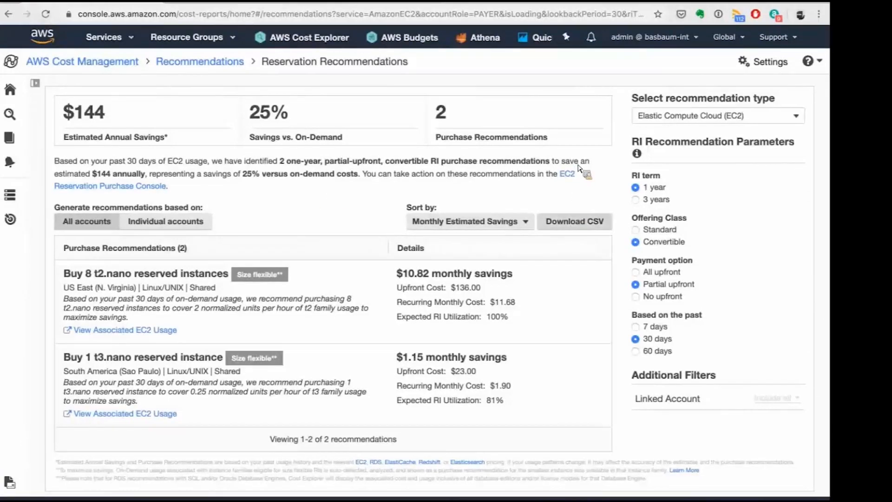
click(665, 120)
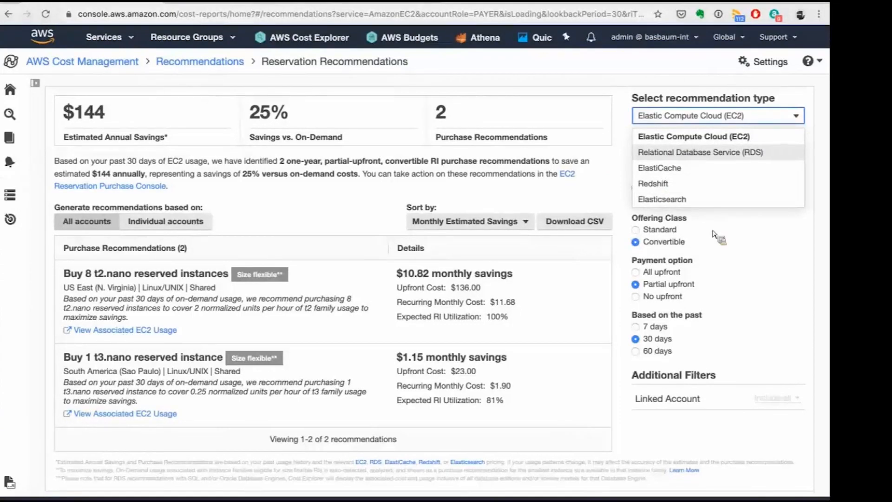
click(599, 154)
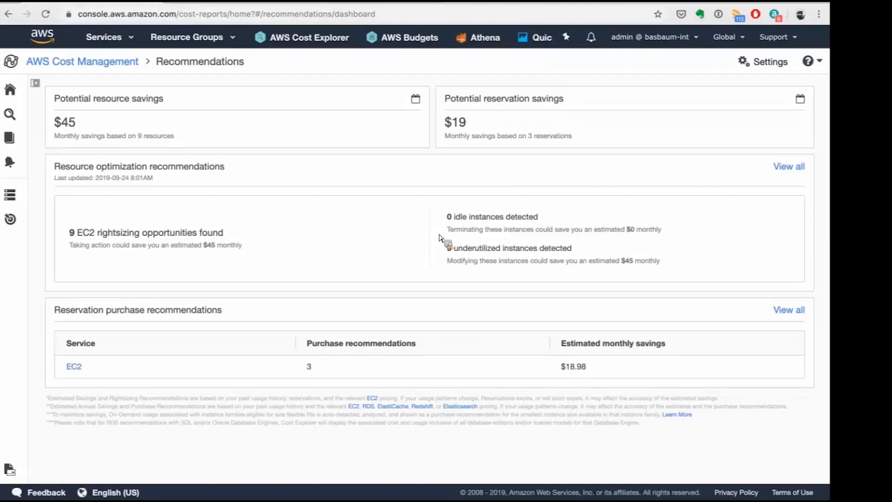
View all resource optimization recommendations, exclude the underutilized instances and include them again.
click(786, 169)
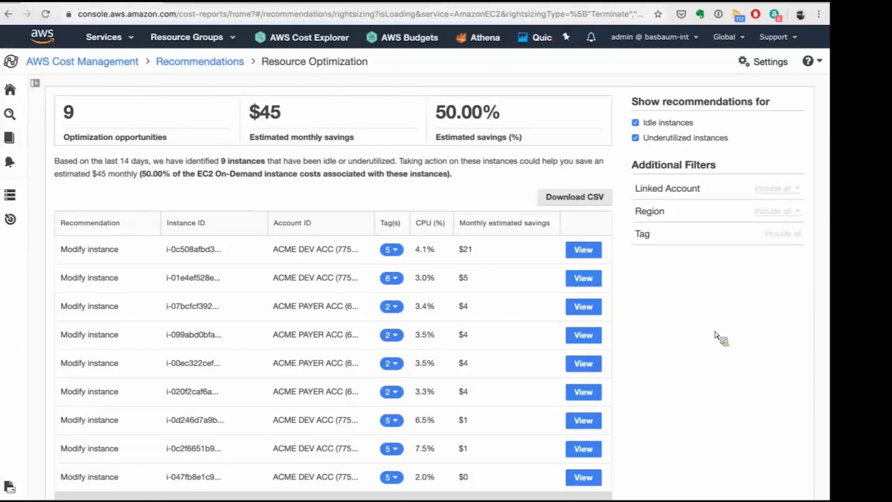
click(637, 139)
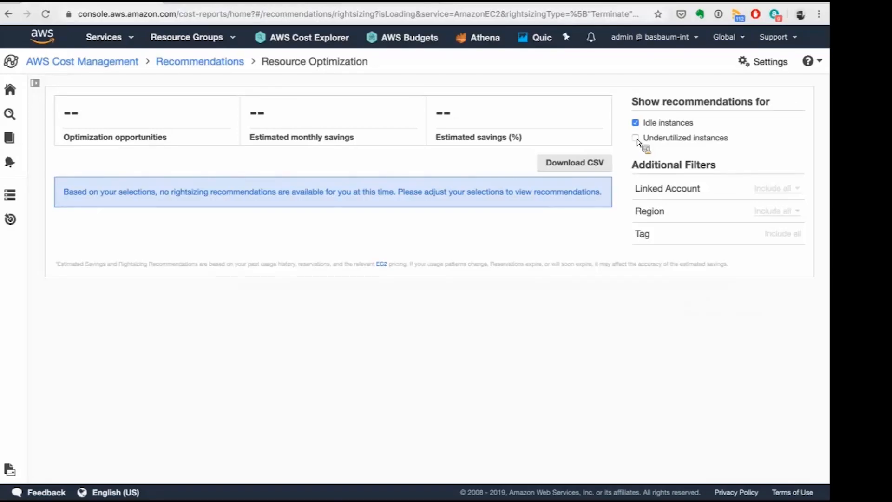
click(636, 139)
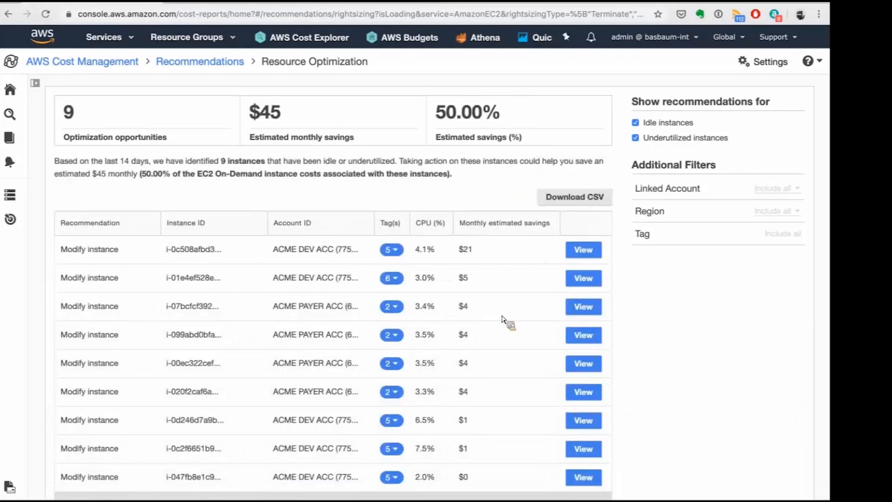
Review the CPU usage and monthly estimated savings of the instances recommended for modification.
scroll(503, 320, down, 1)
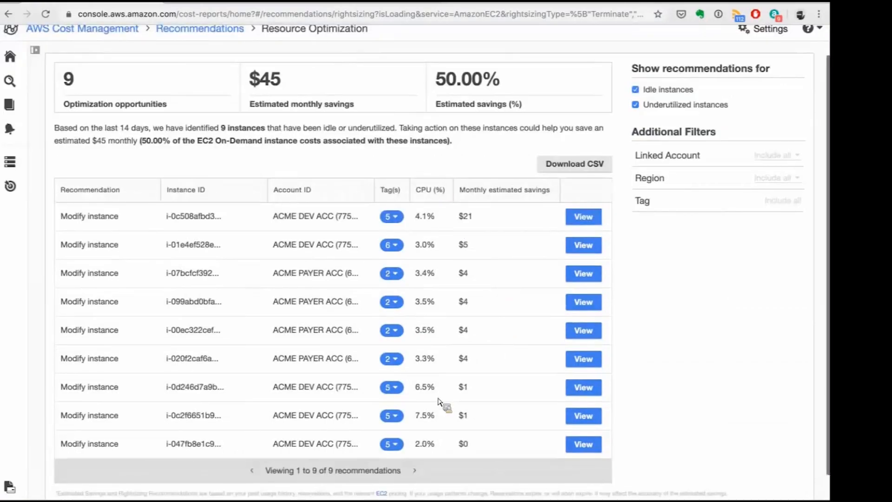
scroll(439, 405, down, 1)
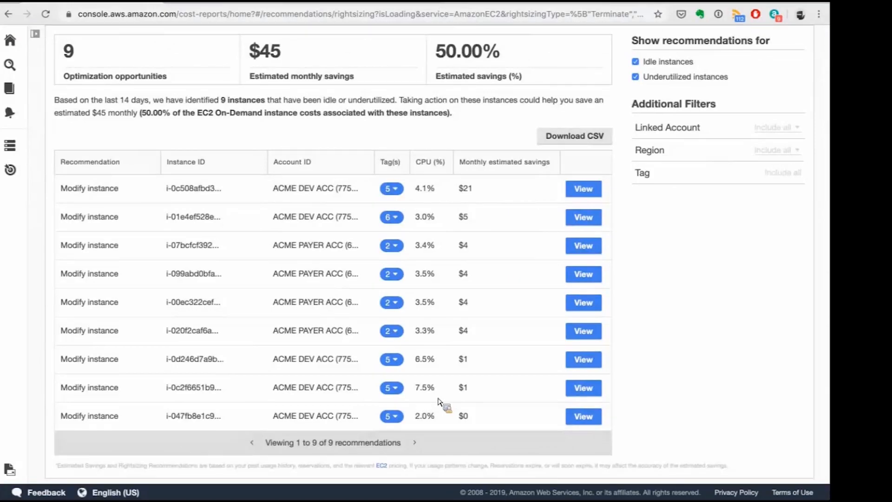
scroll(439, 410, down, 1)
scroll(324, 275, up, 2)
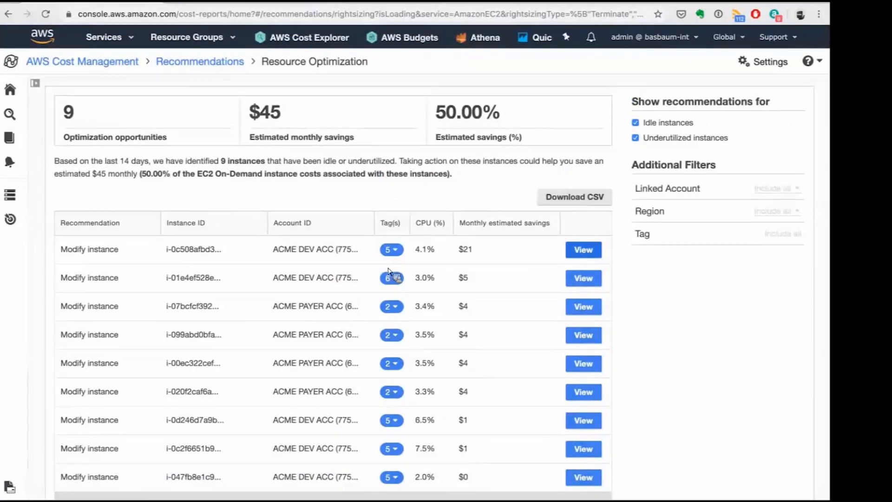
Open the details of the first recommended instance and examine its CPU utilization and On-Demand hours.
click(582, 254)
scroll(390, 273, down, 3)
scroll(467, 154, up, 2)
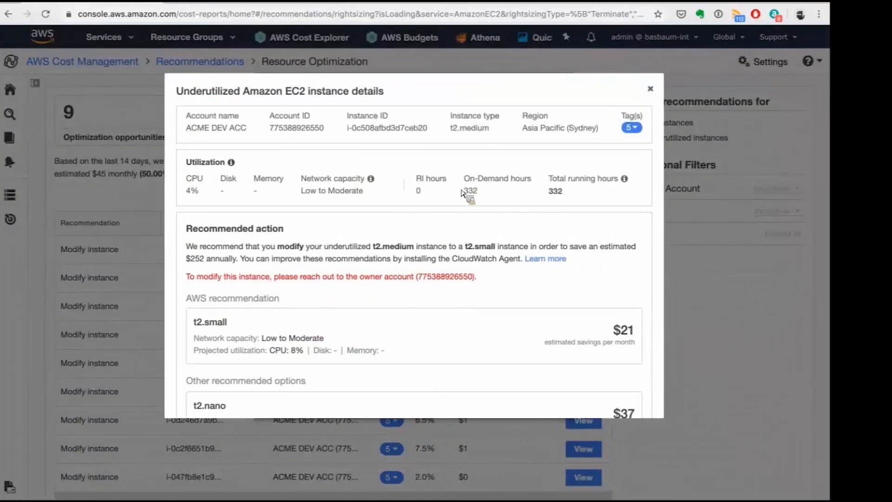
scroll(463, 192, down, 2)
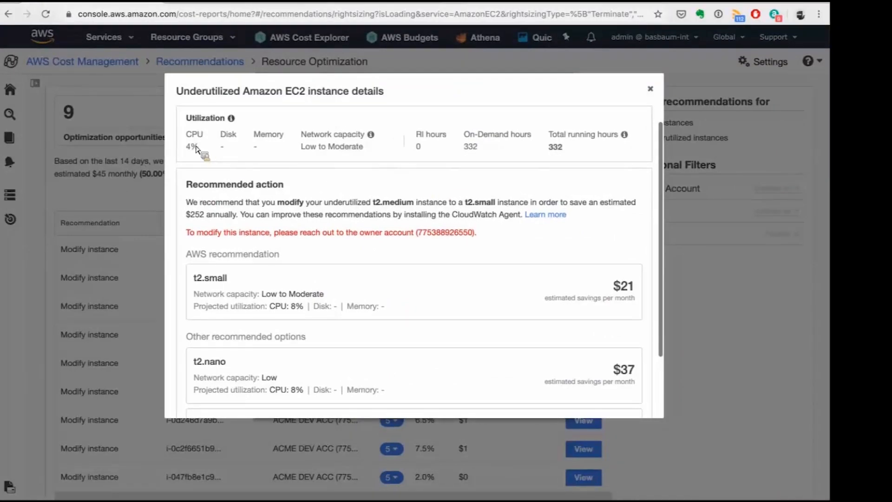
drag(188, 147, 197, 152)
click(197, 151)
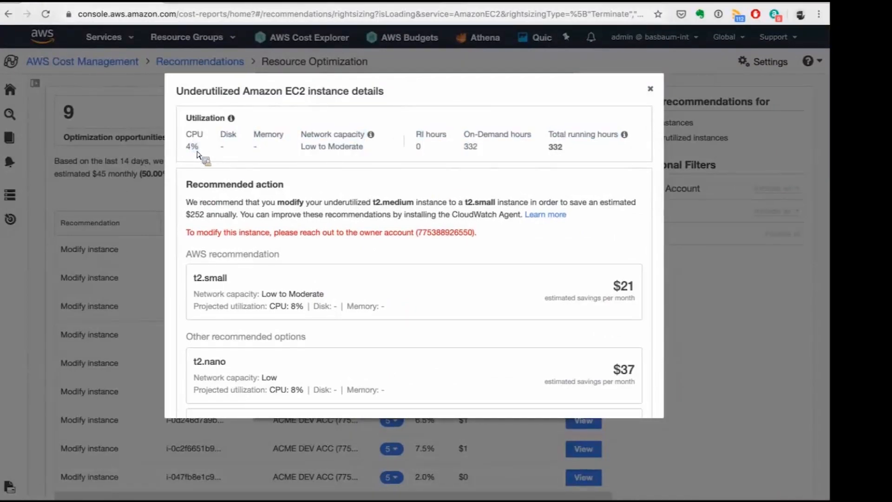
double_click(470, 147)
click(505, 185)
Examine the recommended t2.small and the alternative t2.nano and t2.micro options with their projected utilization and savings, and close the instance details.
scroll(599, 257, down, 1)
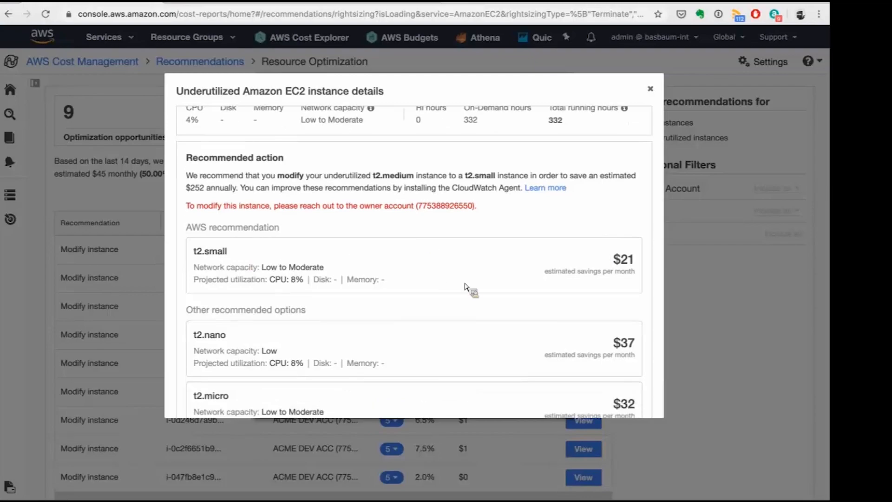
scroll(428, 285, down, 2)
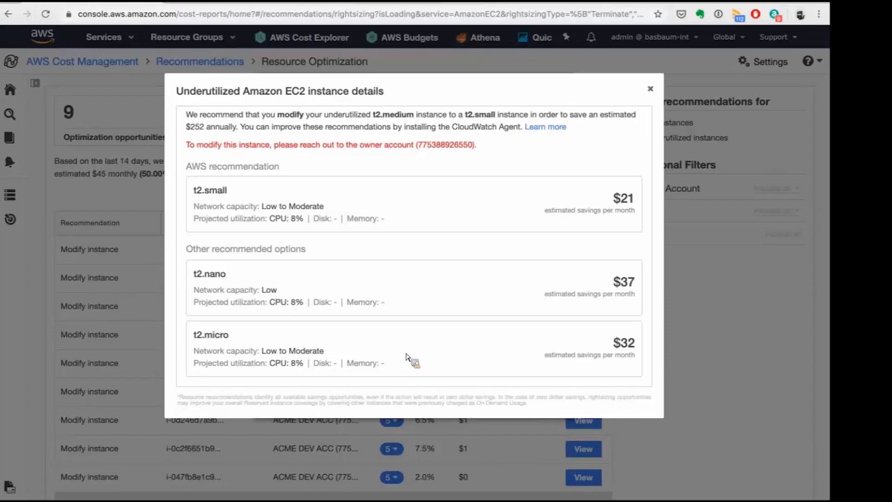
drag(276, 363, 304, 364)
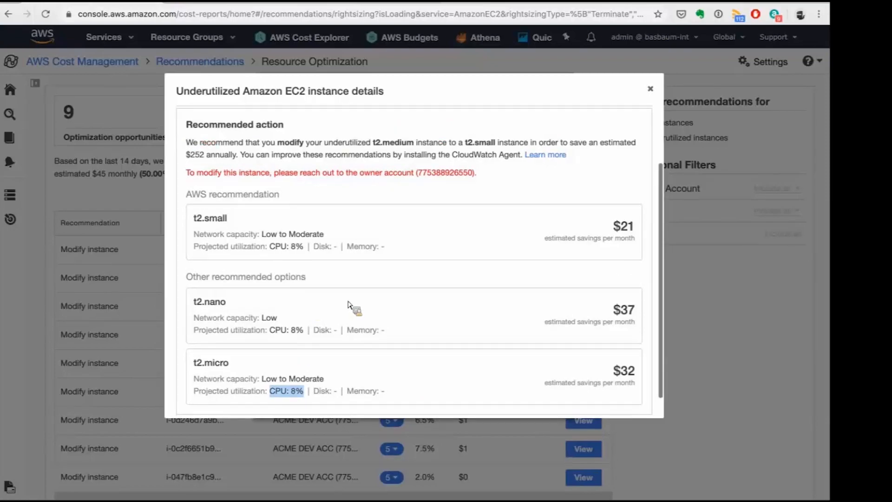
scroll(454, 295, up, 1)
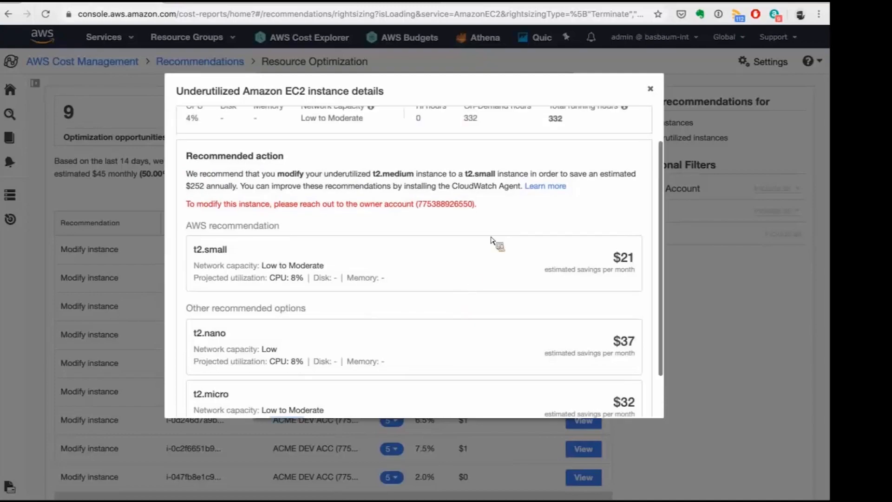
scroll(488, 235, up, 3)
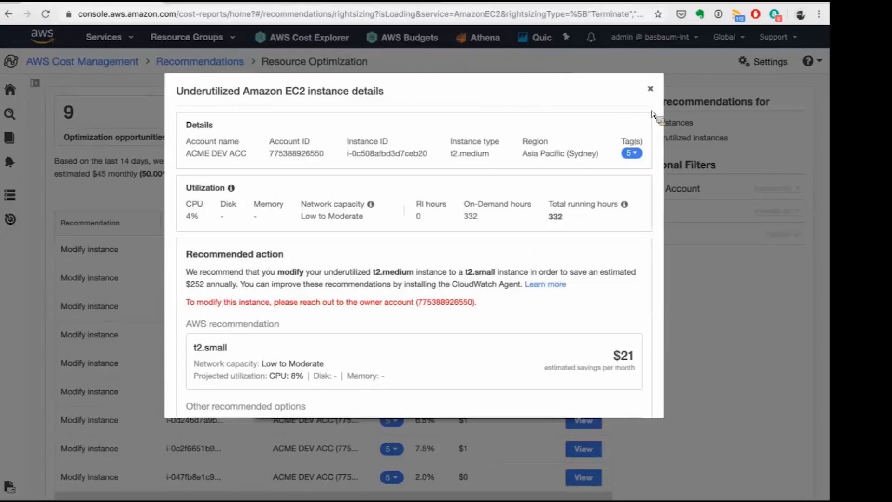
click(651, 90)
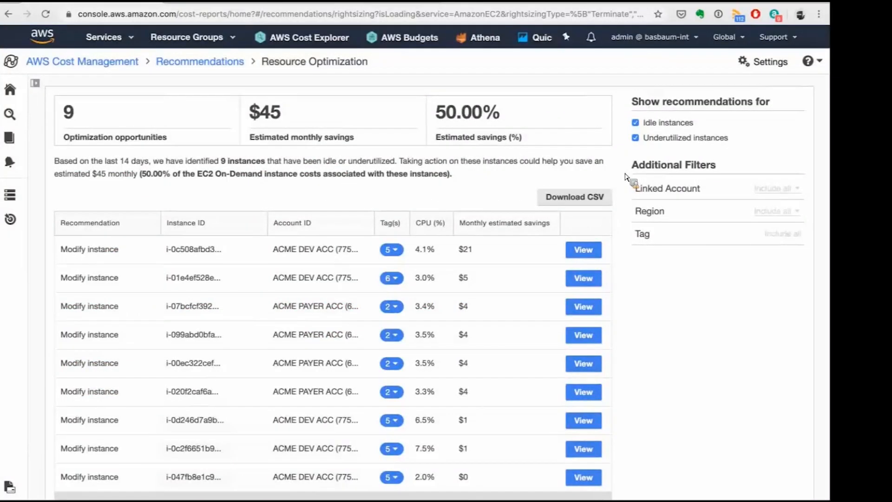
Show the tags of the second instance in the resource optimization list.
click(390, 278)
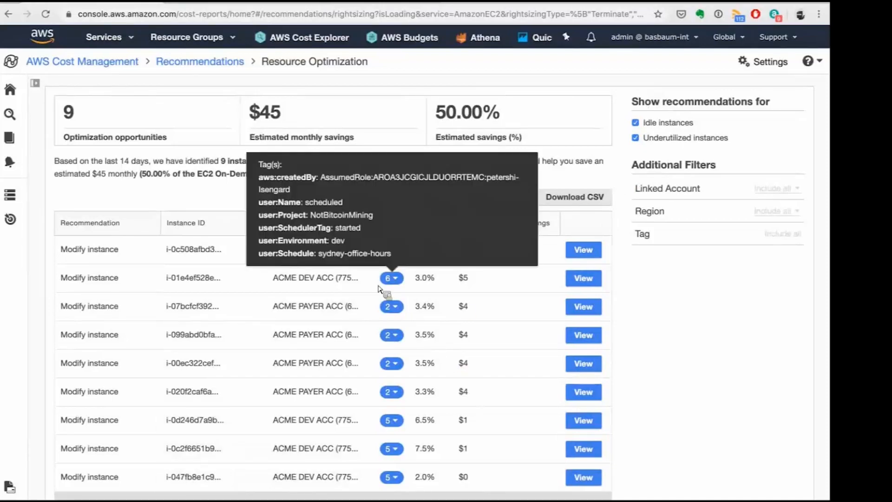
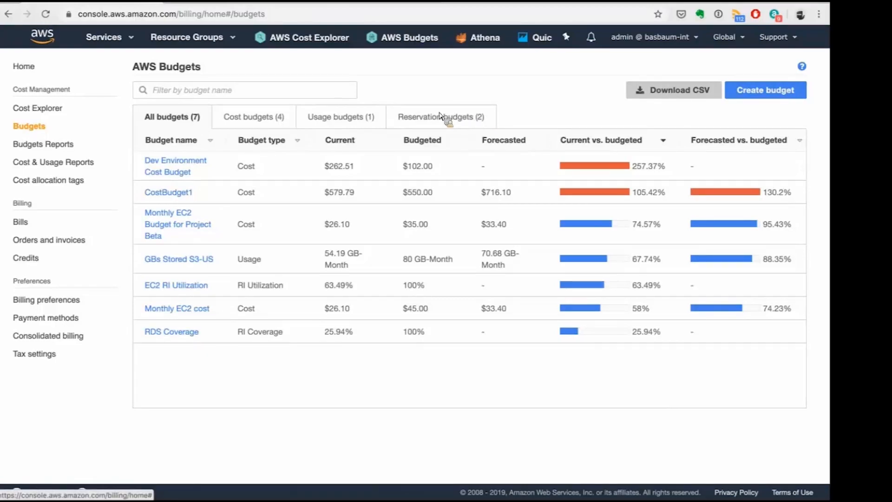
Start a new cost budget and name it "Untagged Cost Budget".
click(765, 97)
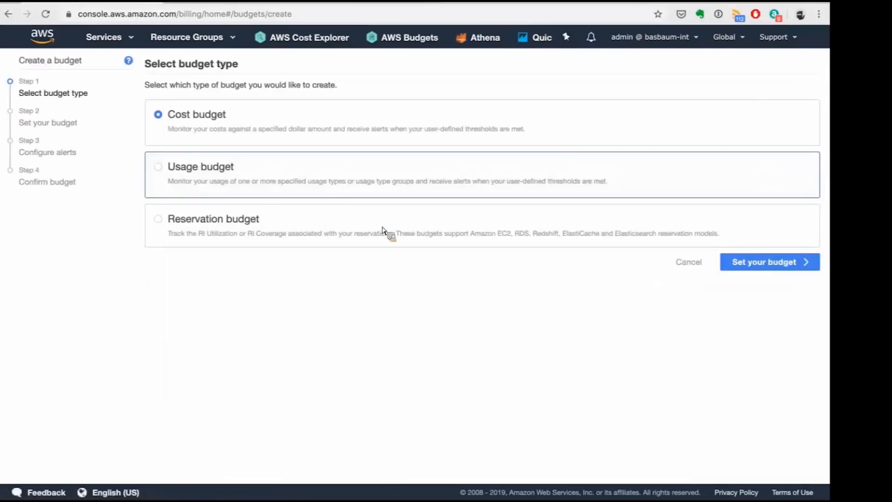
click(750, 263)
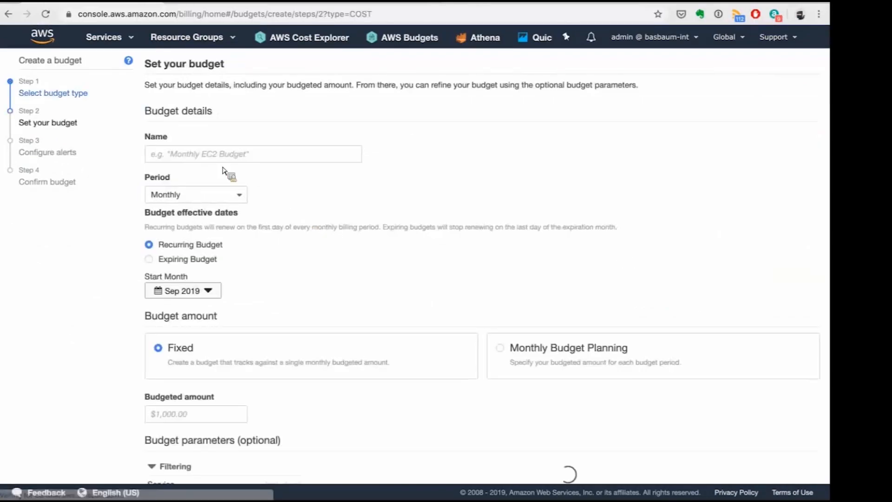
click(210, 161)
text(Untag)
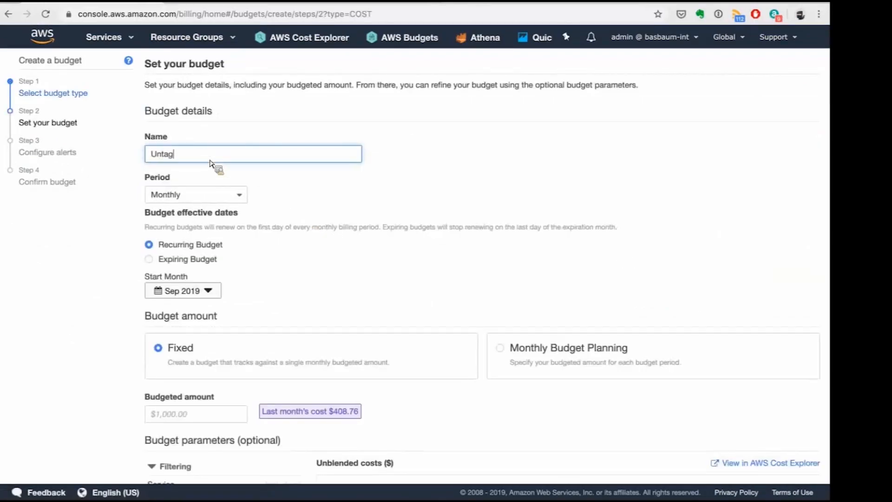
text(ged Cost Budget)
click(366, 192)
Keep the budget period monthly and recurring, and set a fixed budgeted amount of $200.
scroll(367, 193, down, 1)
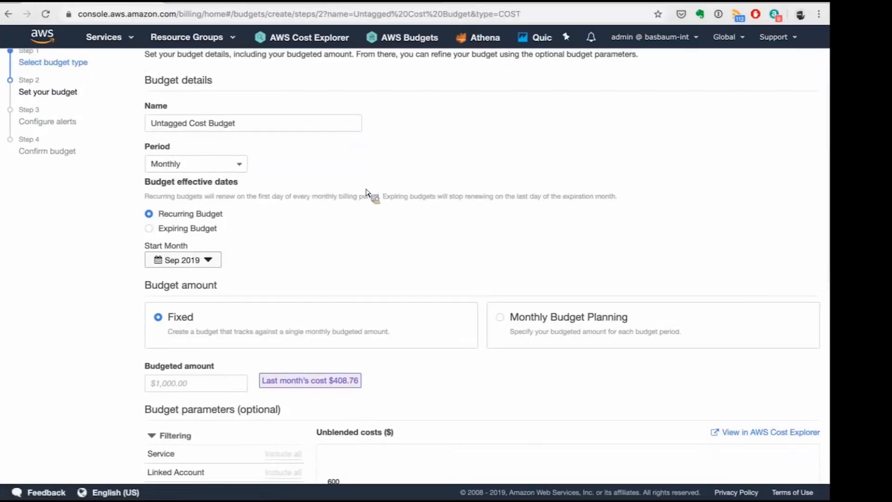
click(237, 170)
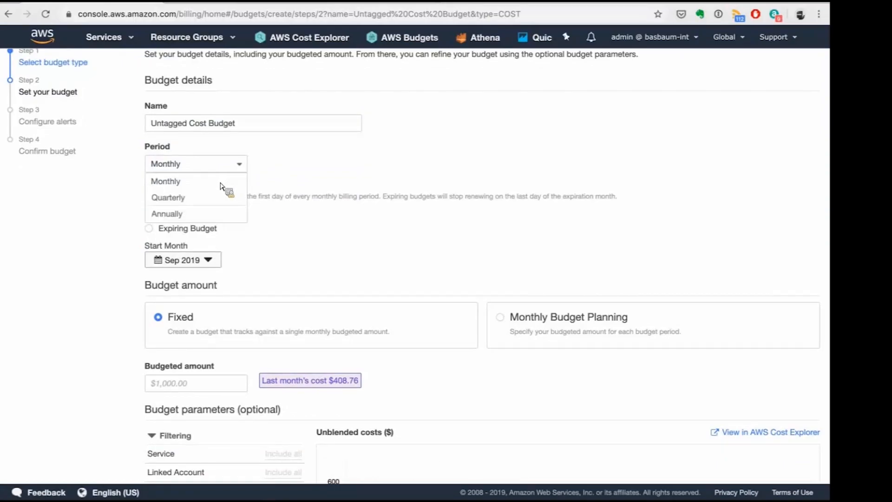
click(325, 251)
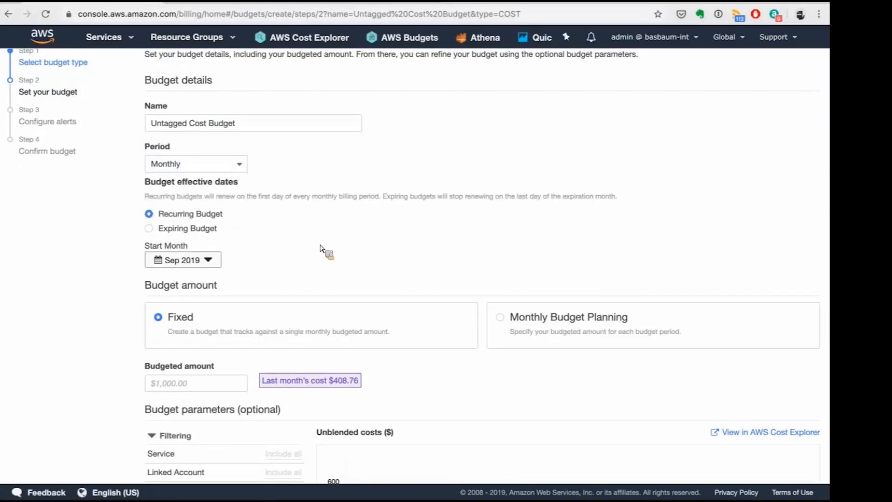
scroll(213, 184, down, 2)
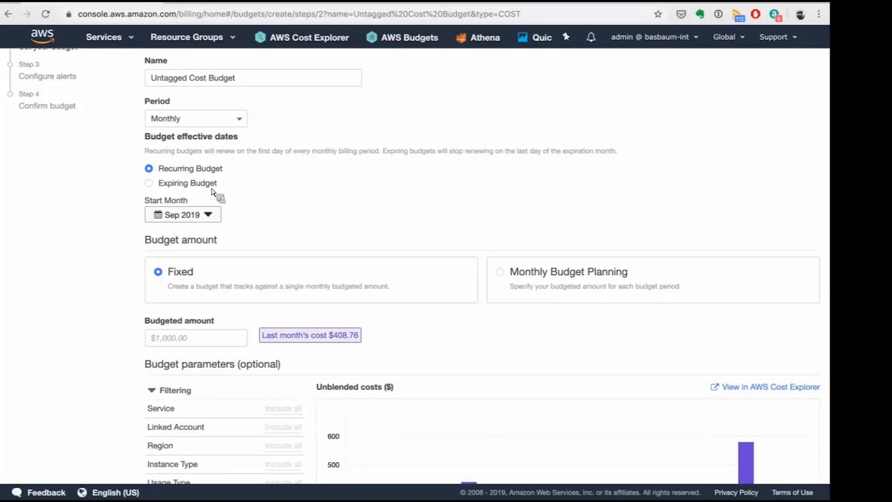
scroll(285, 237, down, 2)
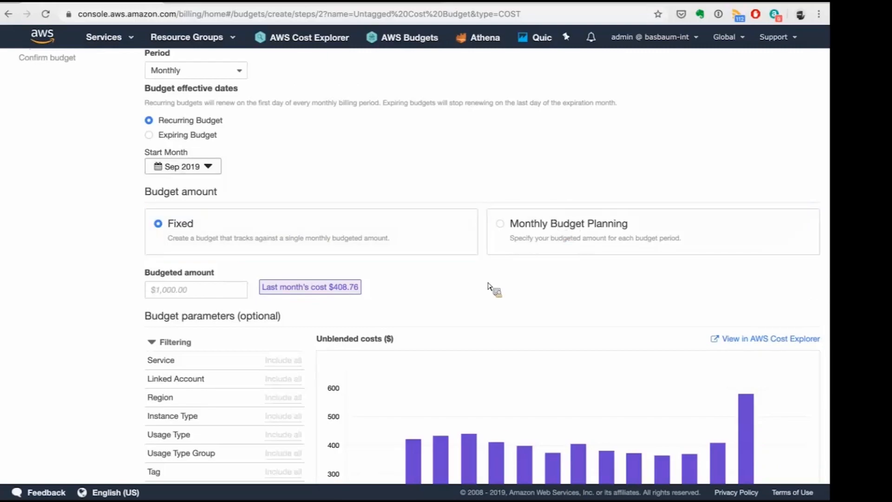
scroll(375, 201, down, 1)
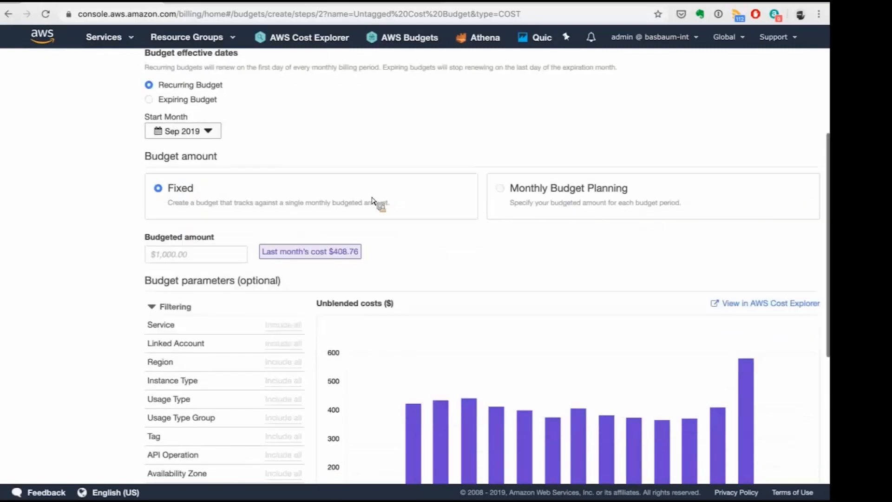
click(223, 258)
text(200)
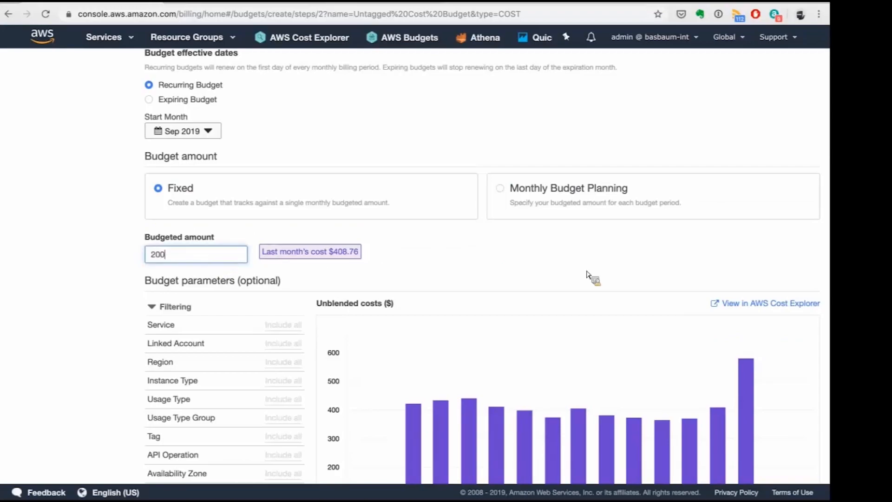
click(386, 217)
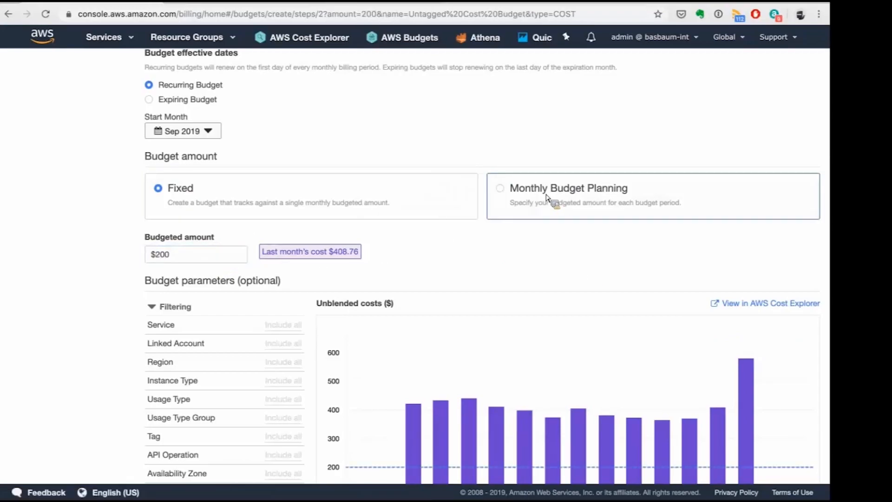
click(549, 199)
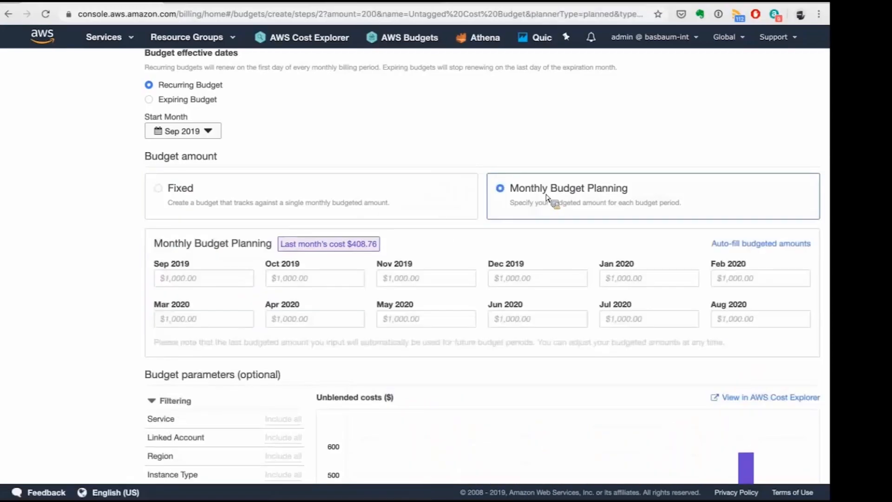
click(254, 201)
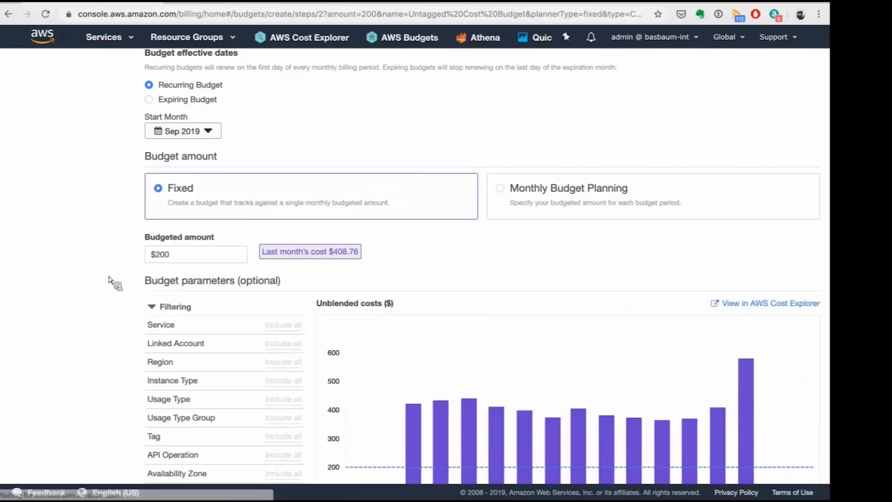
Filter the budget by the Project tag to cover only costs with no Project tag key.
scroll(121, 283, down, 2)
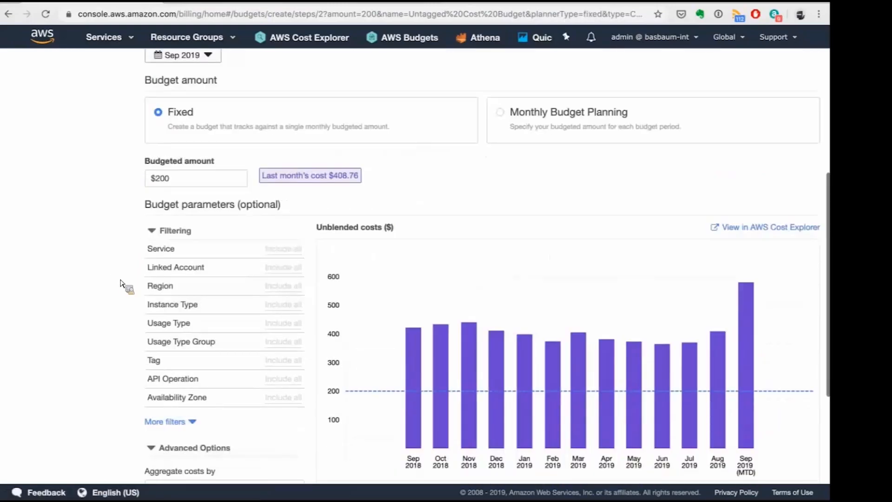
scroll(120, 283, down, 2)
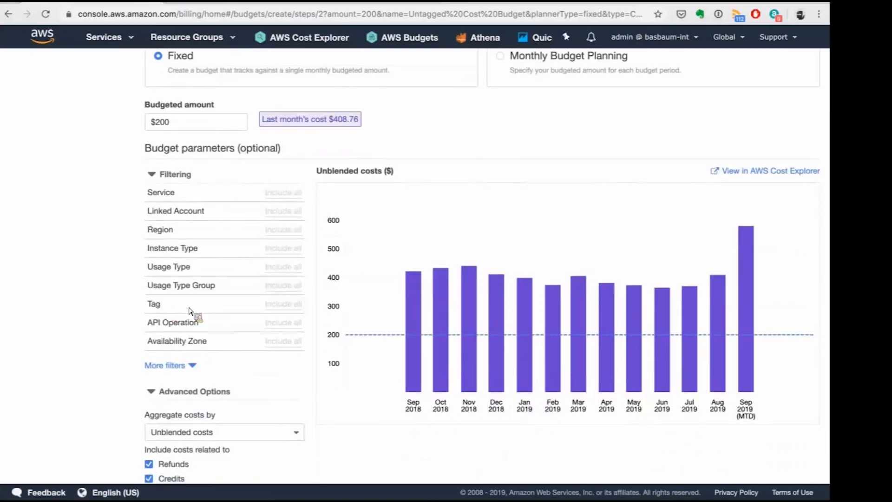
click(210, 310)
click(200, 414)
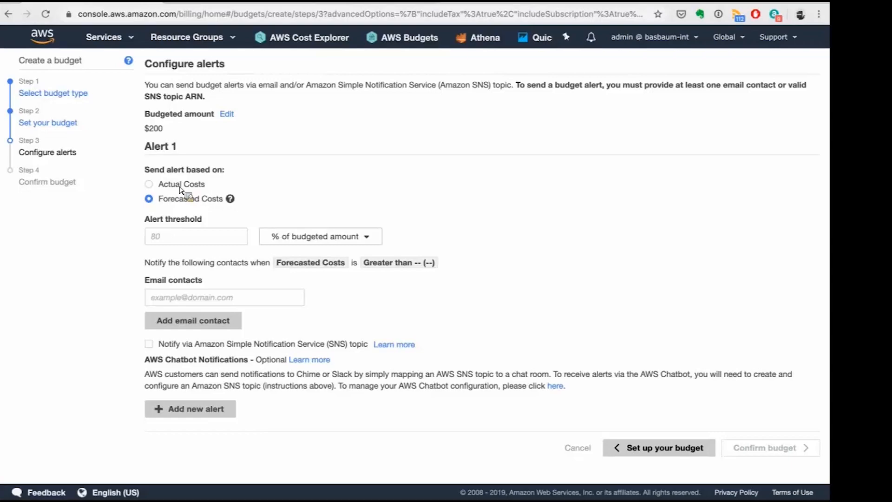
Base the first alert on actual costs at 70% of the budgeted amount and enter the contact's e-mail address.
click(181, 186)
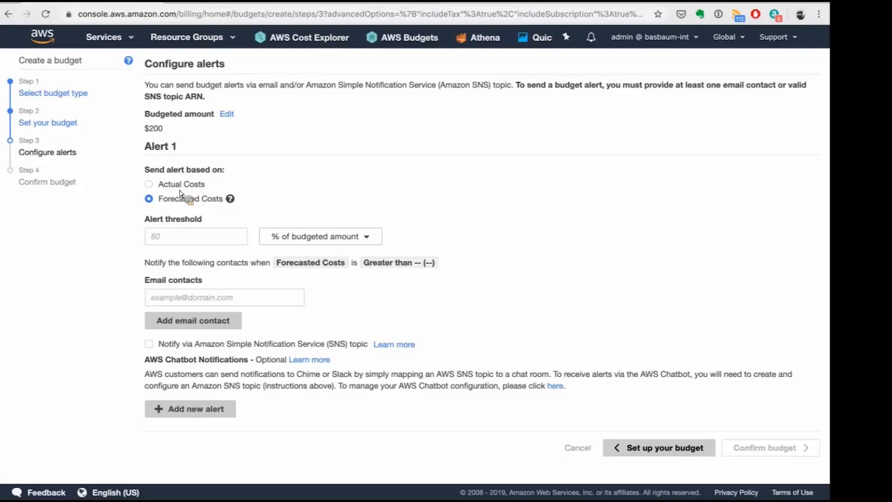
click(177, 241)
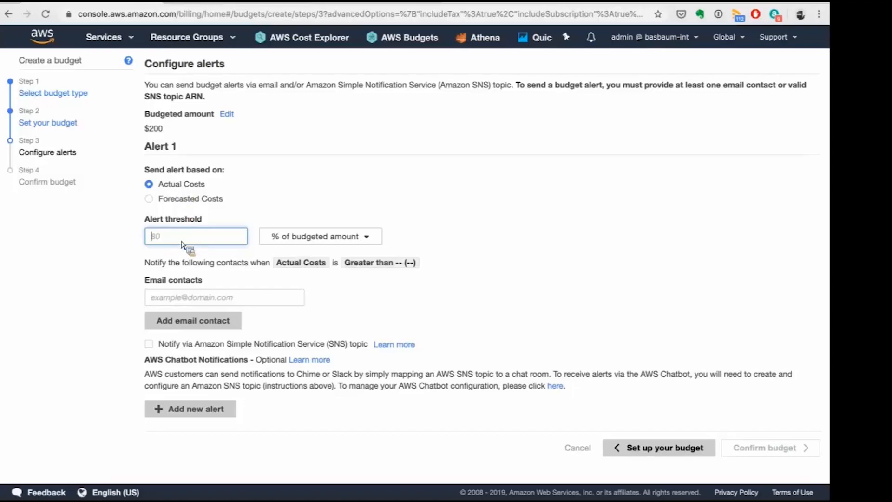
text(70)
click(182, 284)
click(176, 302)
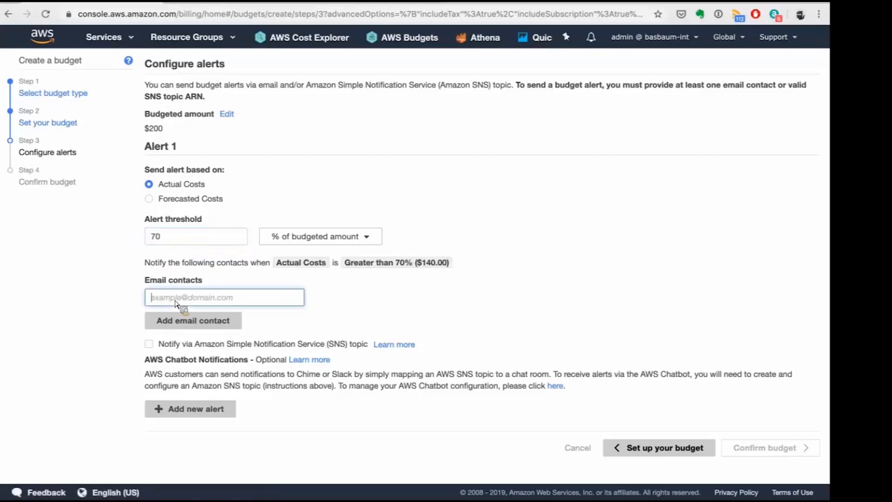
text(myemail@m)
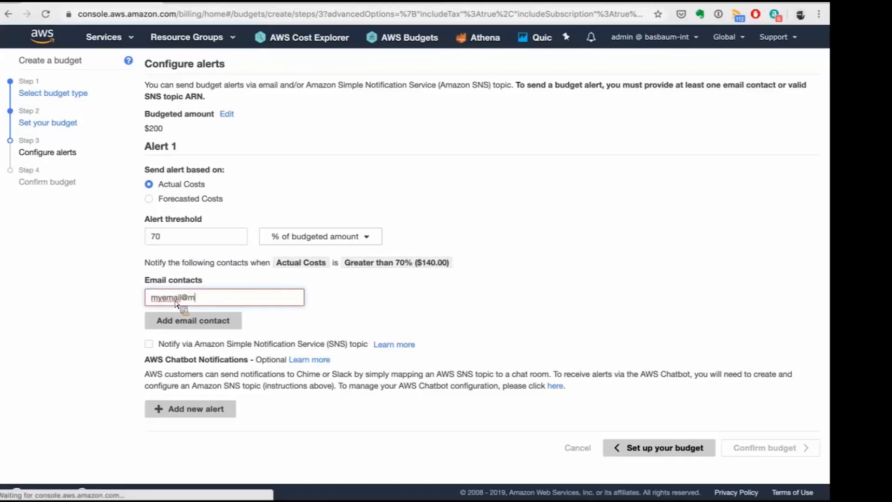
text(ycompany.com)
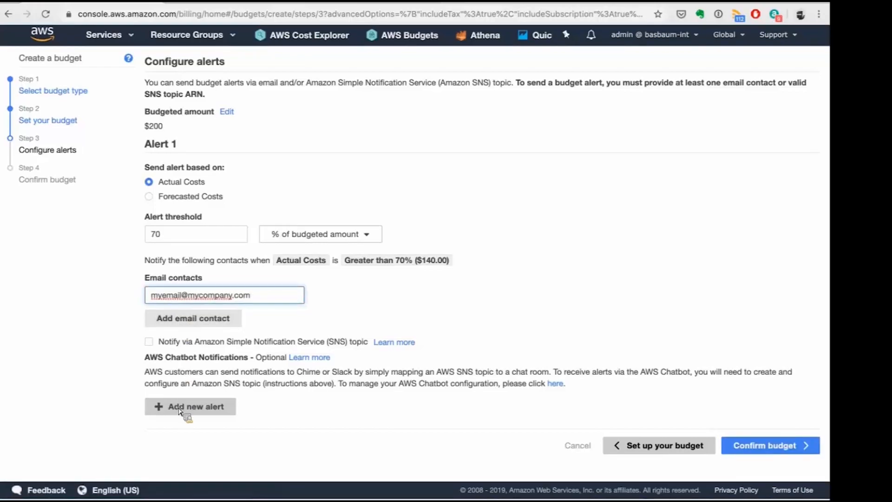
Add a second actual-cost alert at 90% of the budgeted amount, notifying the same e-mail contact.
click(155, 409)
scroll(106, 407, down, 2)
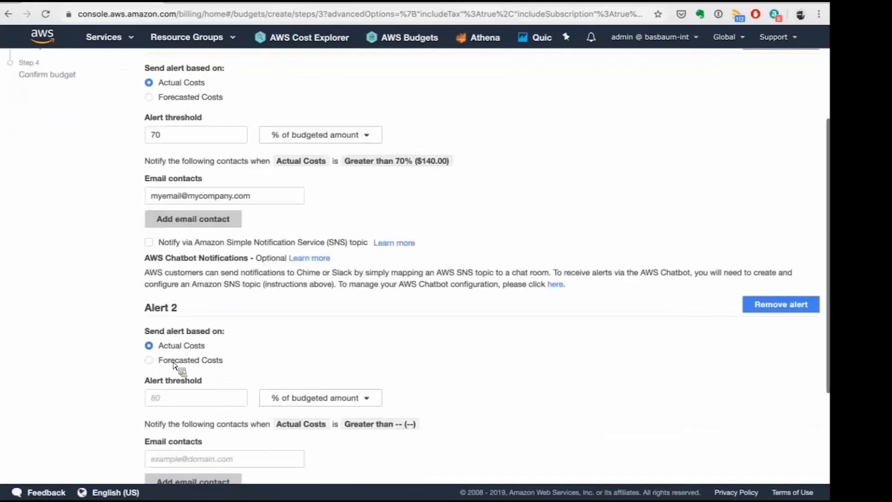
click(191, 375)
text(90)
triple_click(224, 170)
key(super+c)
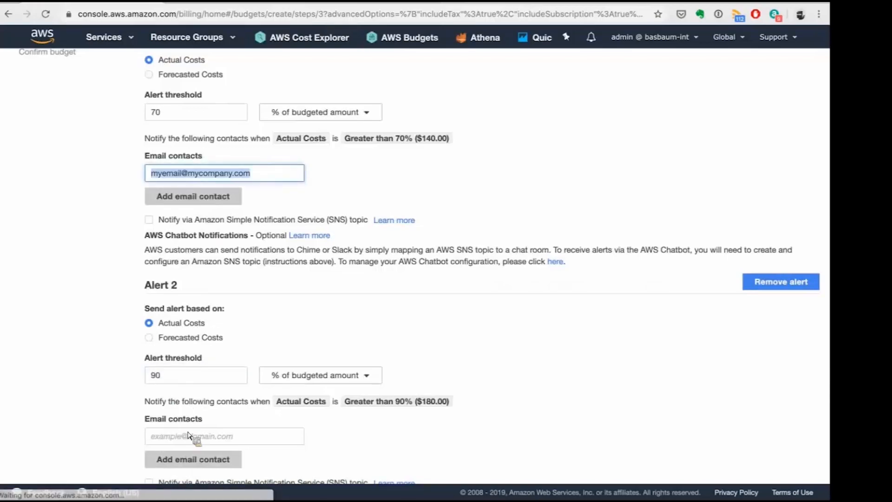
click(167, 434)
key(super+v)
Add a third actual-cost alert at 100% of the budgeted amount with the same e-mail contact.
scroll(155, 414, down, 3)
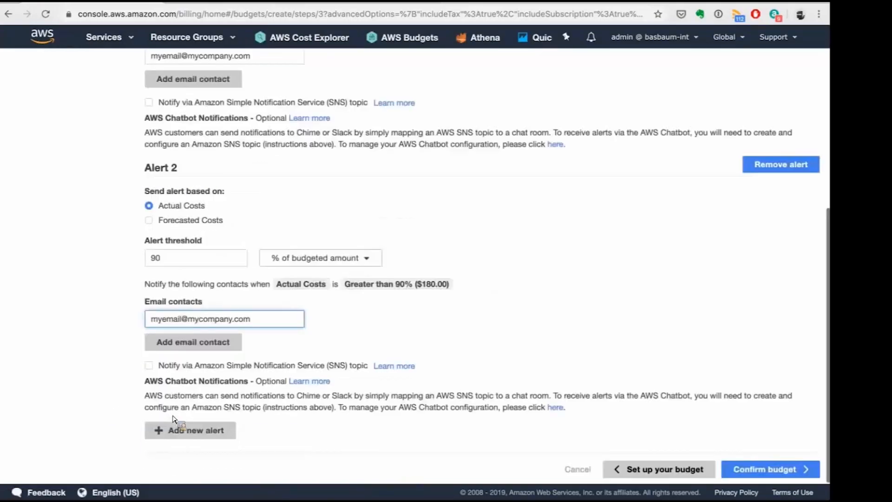
click(189, 432)
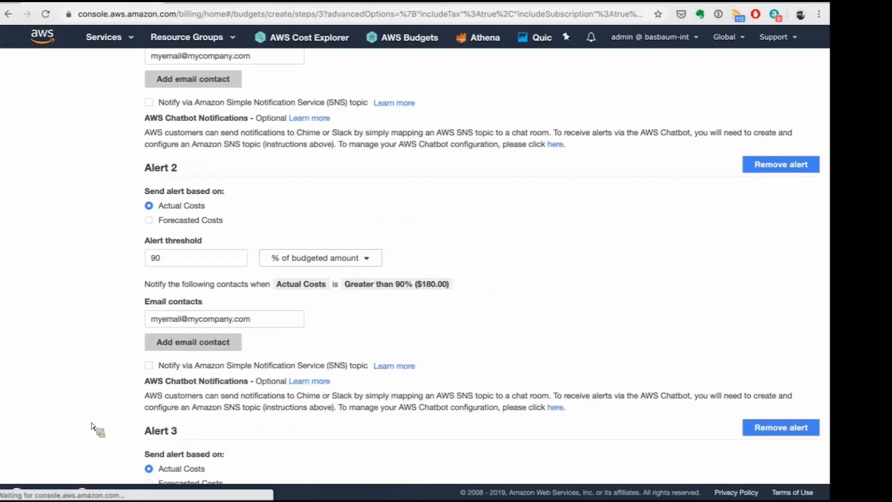
scroll(92, 425, down, 4)
click(192, 362)
text(100)
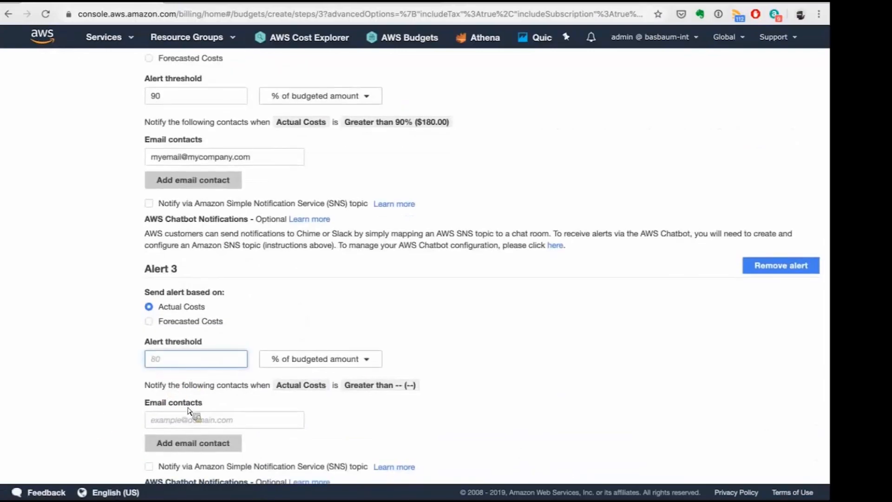
key(Tab)
key(Tab)
key(super+v)
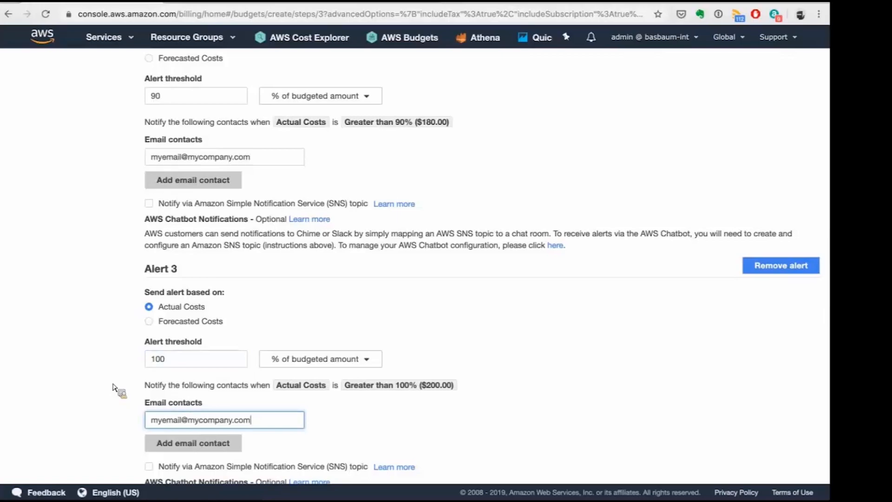
Proceed to the budget confirmation and review the budget details, tag filter and alerts.
scroll(116, 385, down, 1)
scroll(279, 346, down, 3)
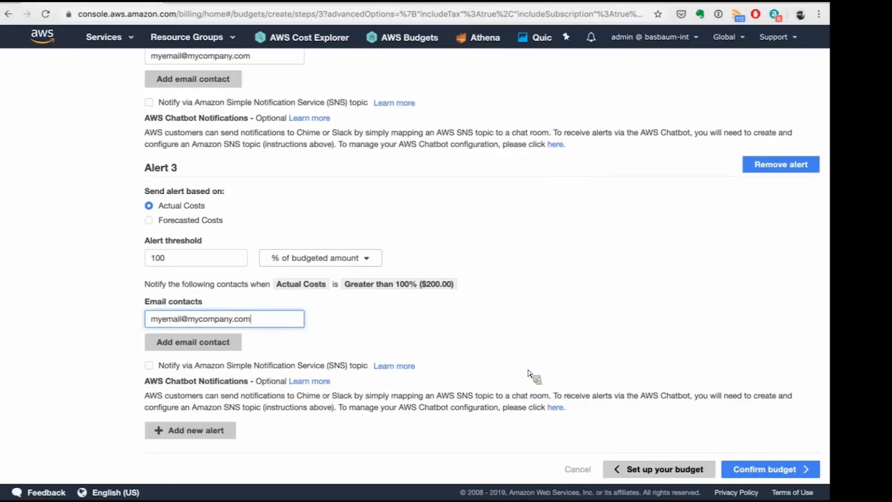
click(756, 470)
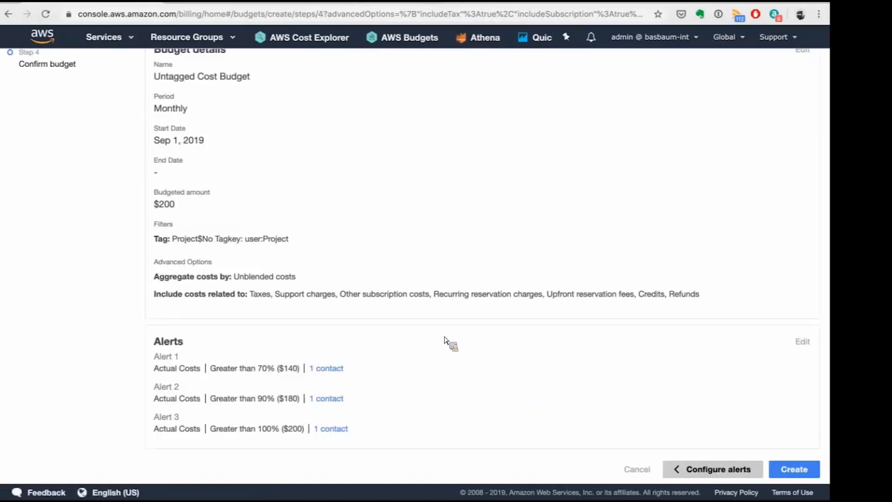
scroll(447, 343, up, 3)
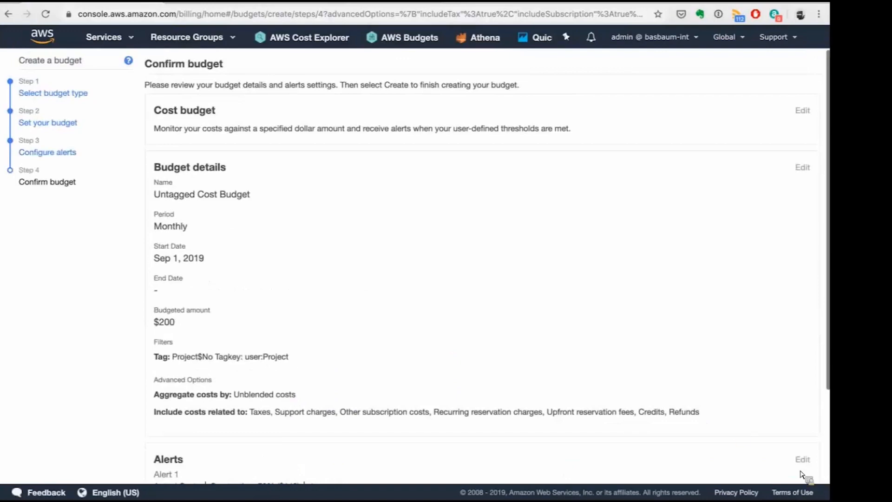
scroll(604, 288, down, 3)
scroll(525, 281, up, 3)
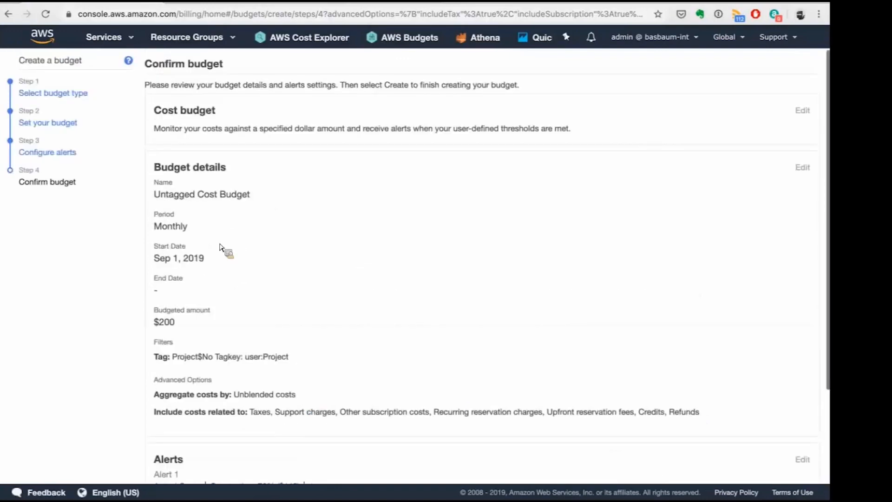
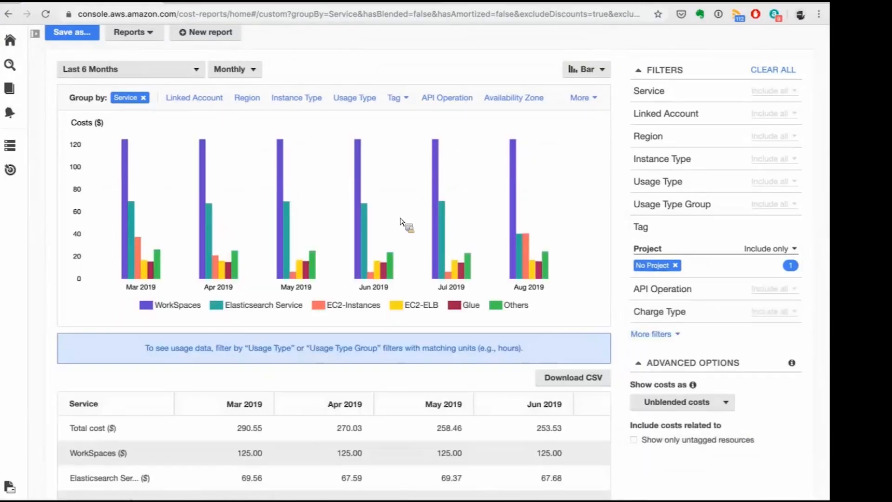
Set the cost report's date range to Month to Date with daily granularity.
click(142, 74)
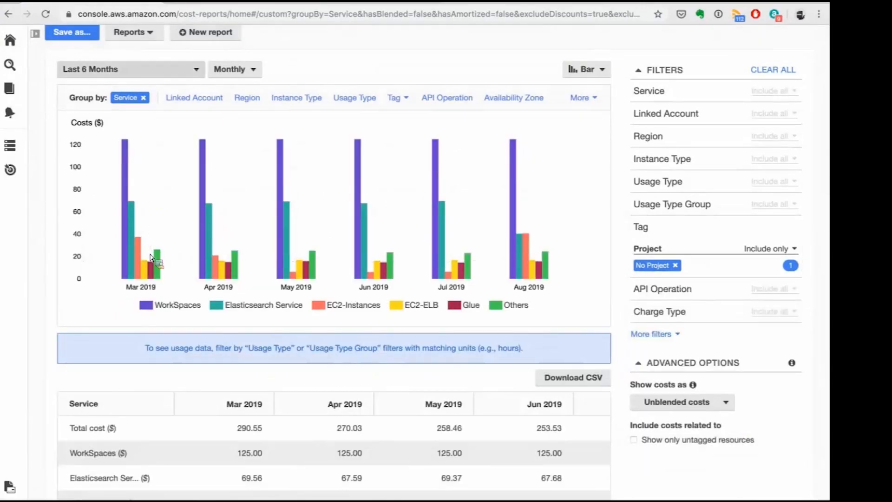
click(334, 269)
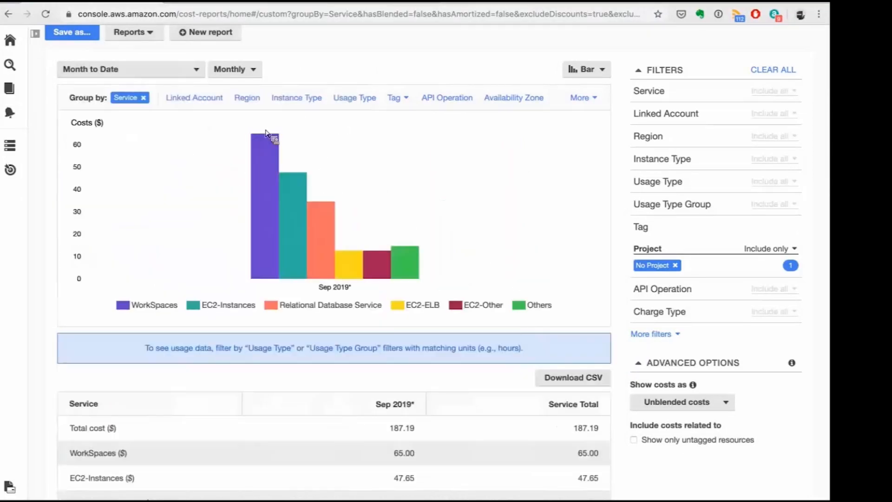
click(250, 70)
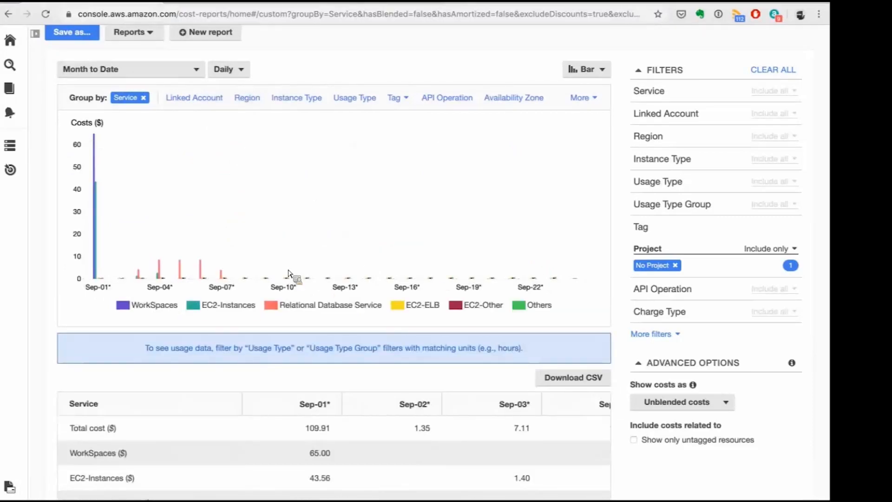
Exclude the WorkSpaces service from the cost report.
click(660, 98)
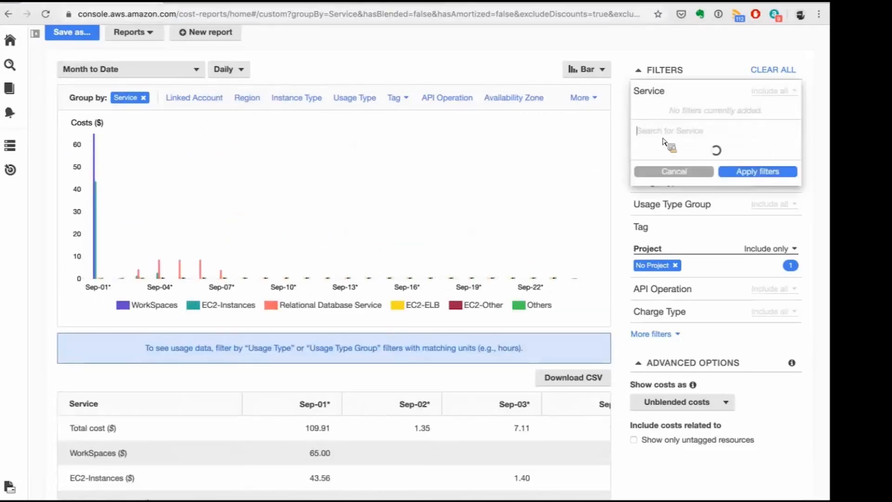
text(work)
click(661, 181)
click(771, 91)
click(772, 156)
click(739, 226)
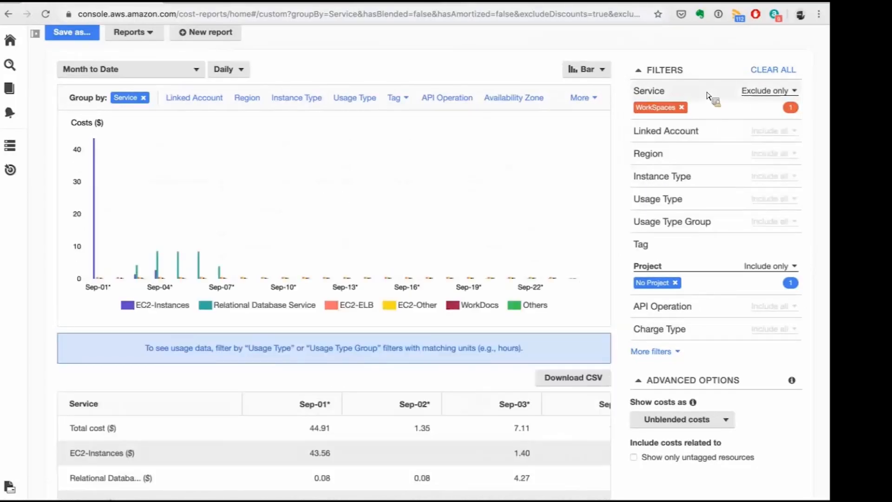
Exclude the Recurring reservation fee and Reservation applied usage charge types from the cost report.
click(707, 96)
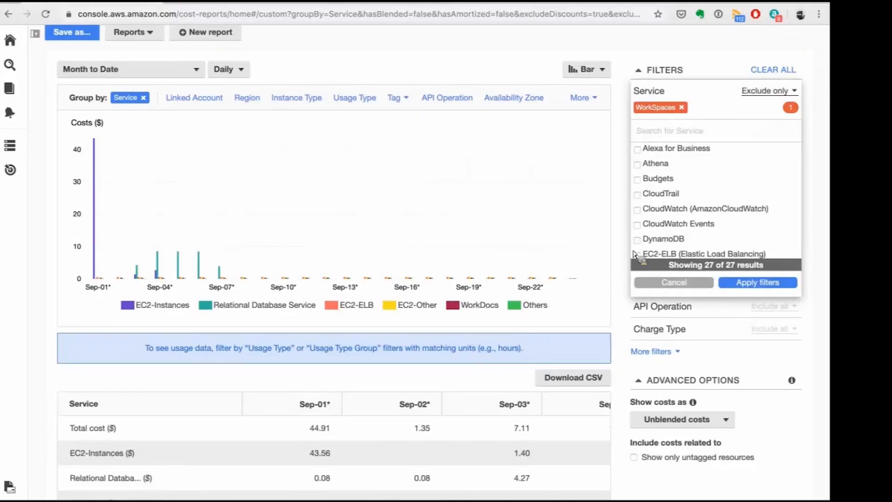
click(673, 329)
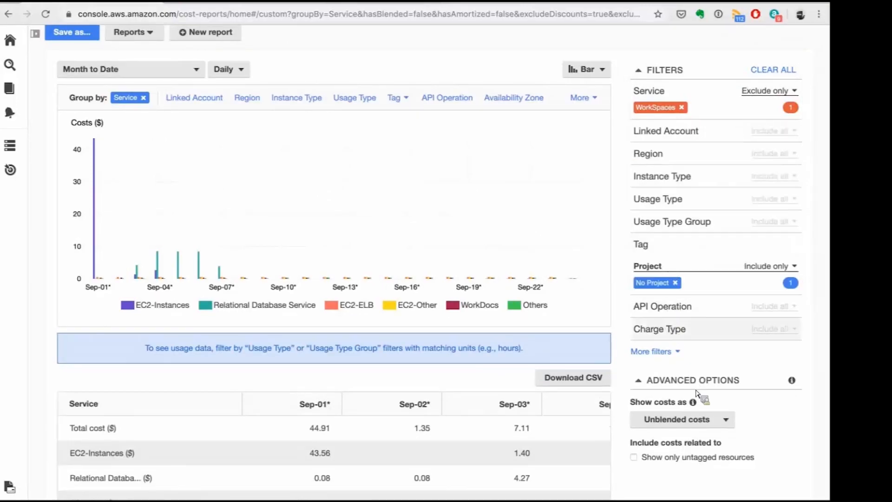
click(697, 389)
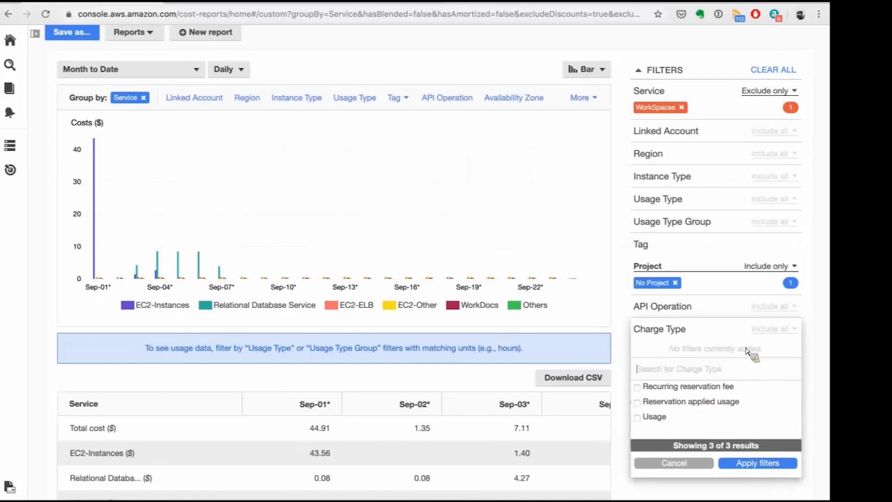
click(770, 329)
click(764, 395)
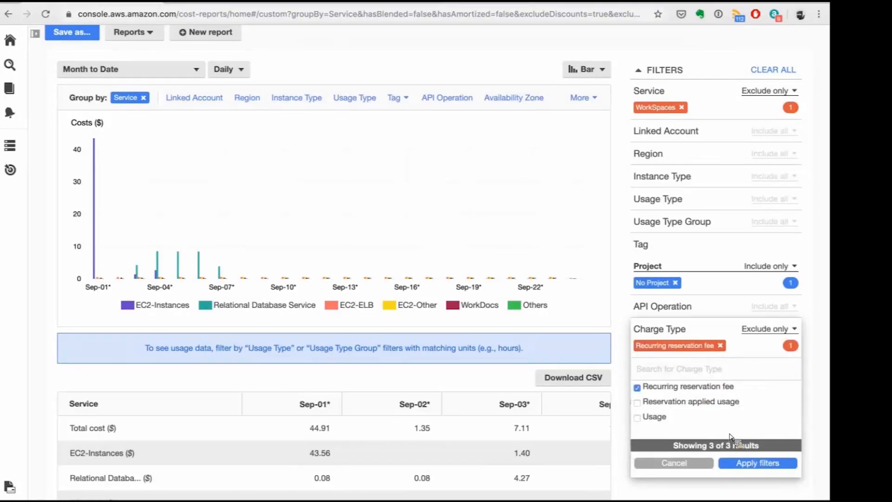
click(688, 402)
click(559, 285)
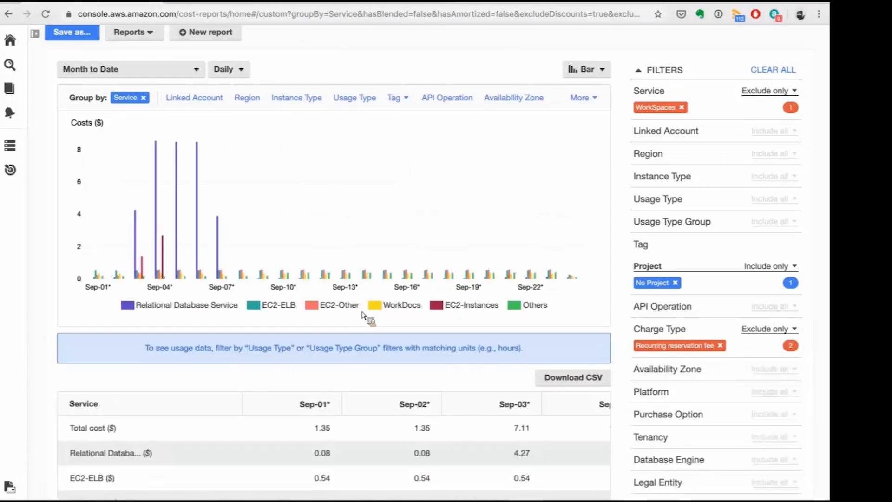
Display the daily service costs as a Stack chart.
scroll(364, 315, down, 2)
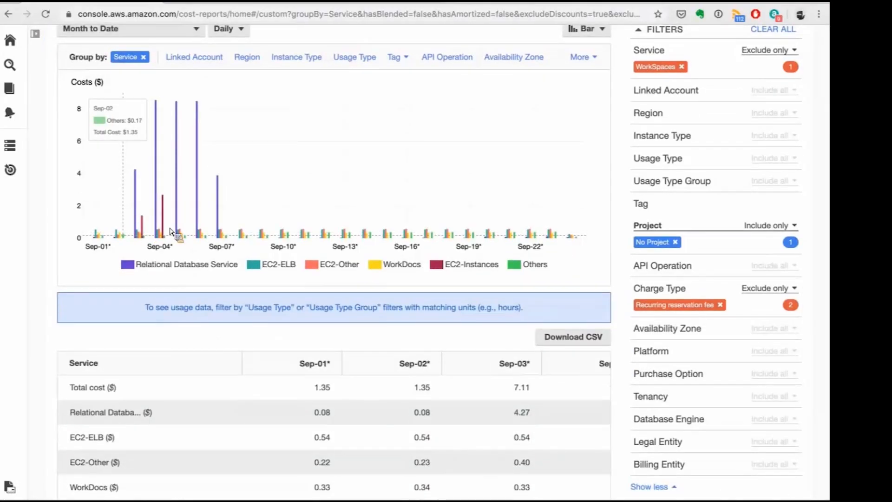
scroll(170, 231, up, 1)
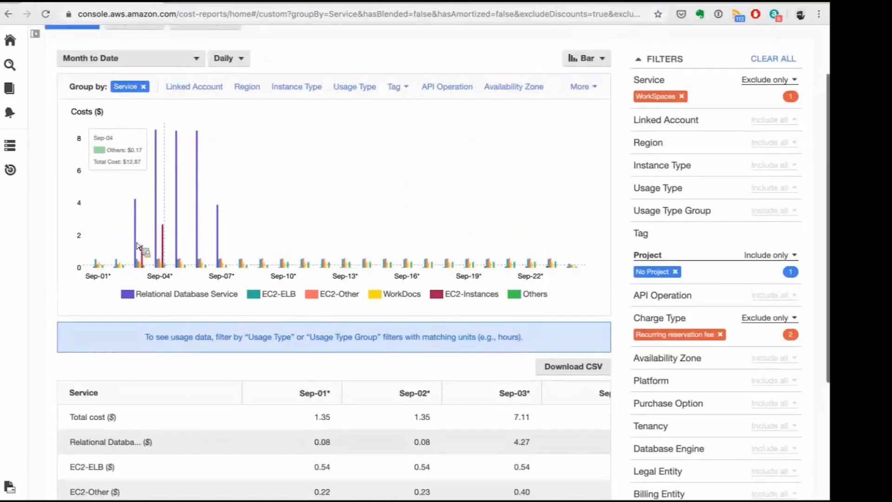
click(599, 65)
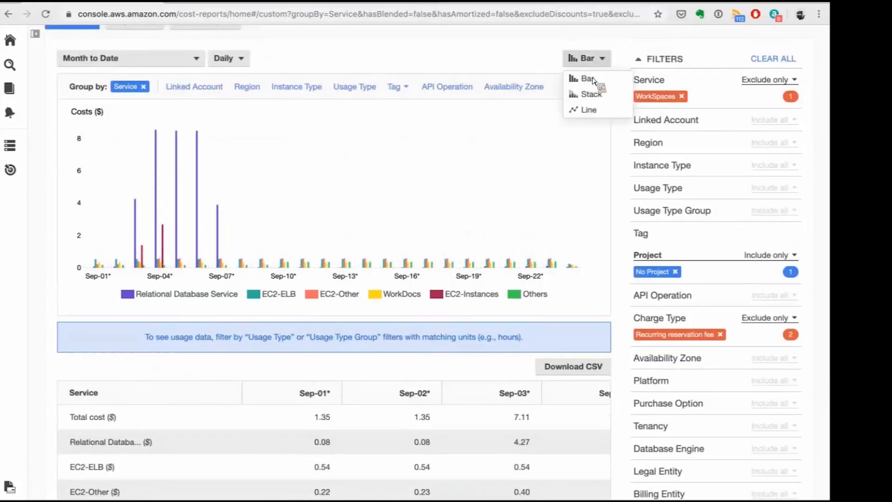
click(593, 82)
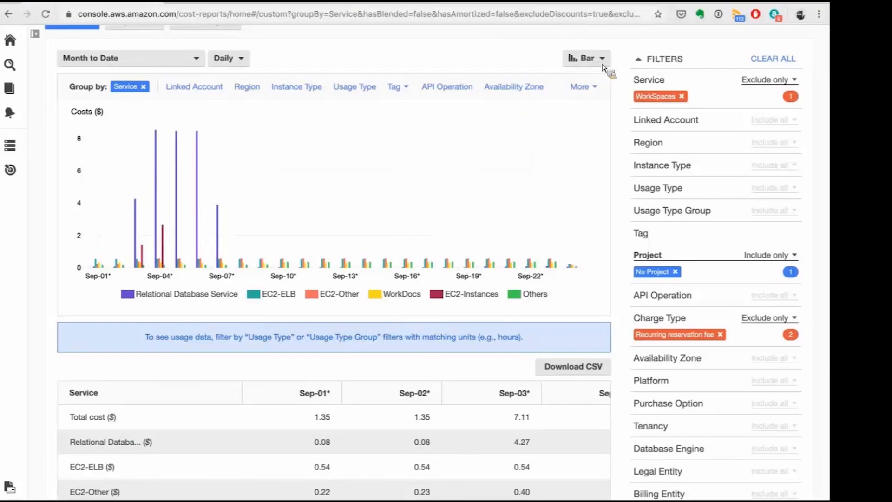
click(602, 66)
click(582, 92)
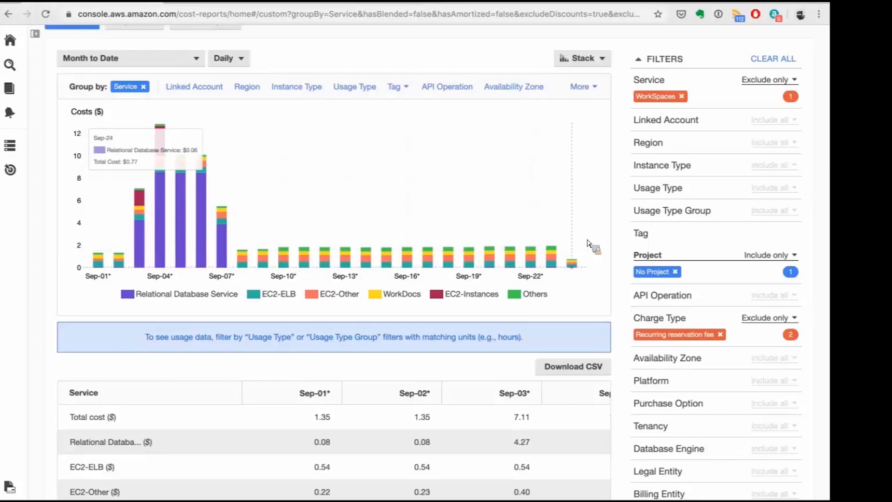
Replace the service exclusion with an include-only filter for EC2-Instances (Elastic Compute Cloud - Compute).
scroll(687, 185, up, 3)
click(683, 171)
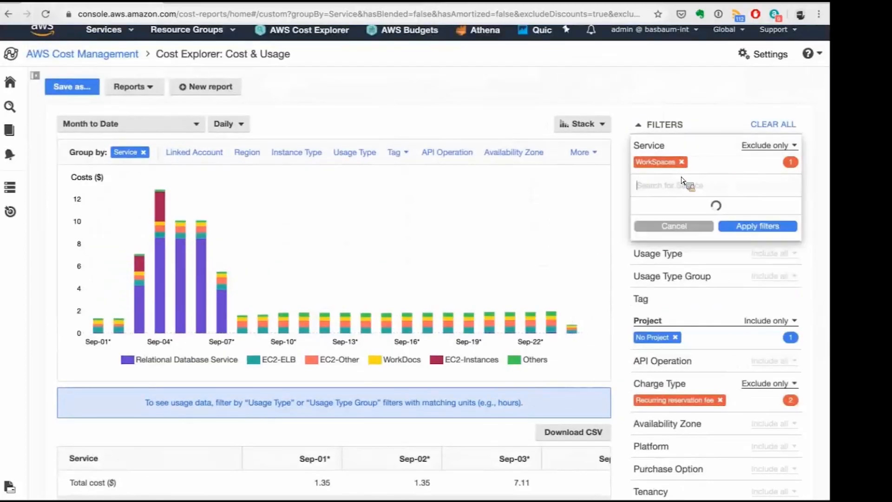
text(ec2)
click(662, 261)
click(668, 256)
click(702, 233)
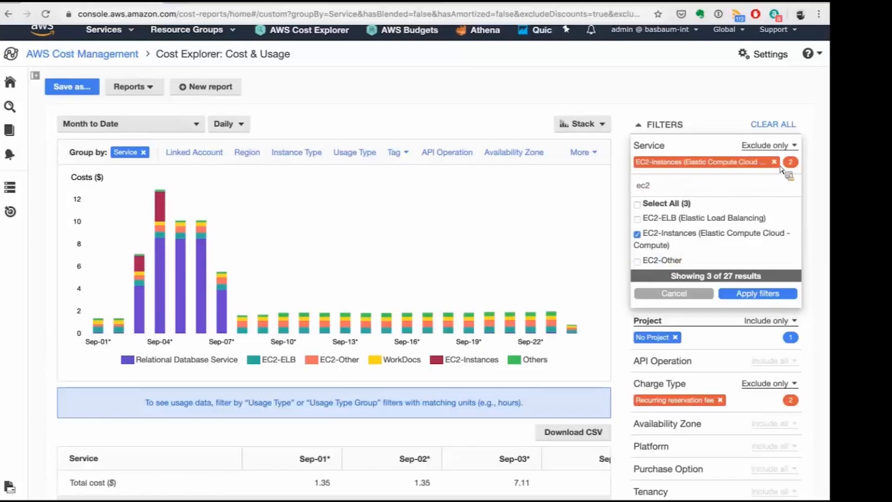
click(788, 146)
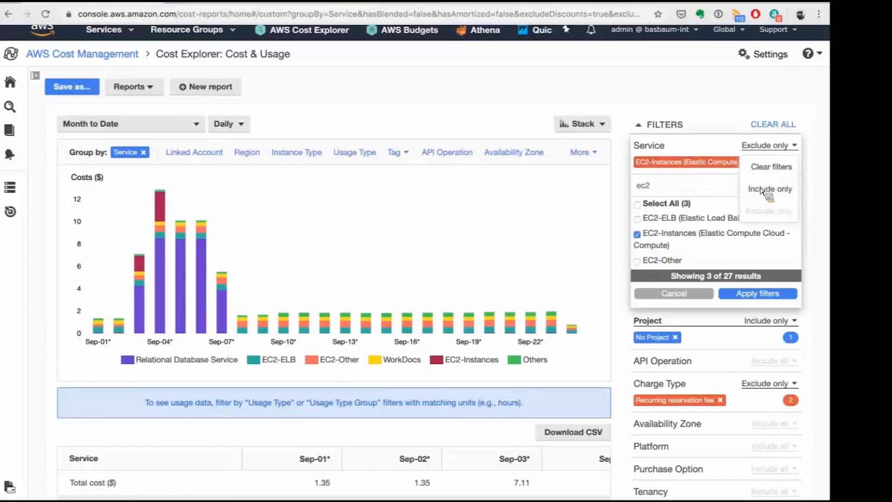
click(767, 189)
click(775, 162)
click(681, 165)
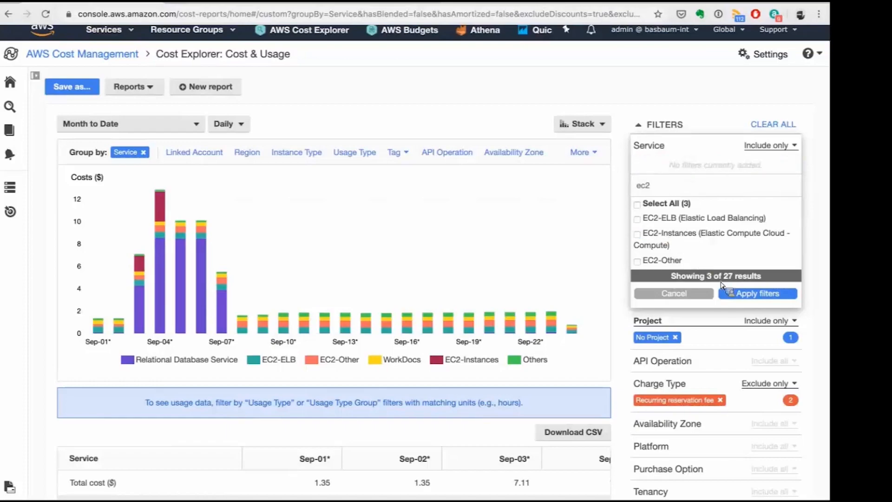
click(710, 235)
click(733, 296)
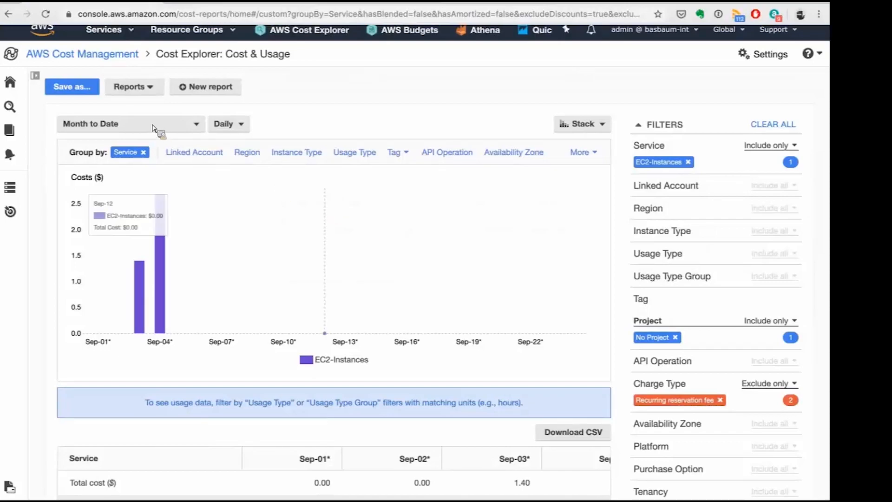
Open the Tag Editor of AWS Resource Groups.
click(326, 124)
scroll(481, 332, down, 3)
scroll(157, 278, up, 3)
scroll(142, 293, up, 1)
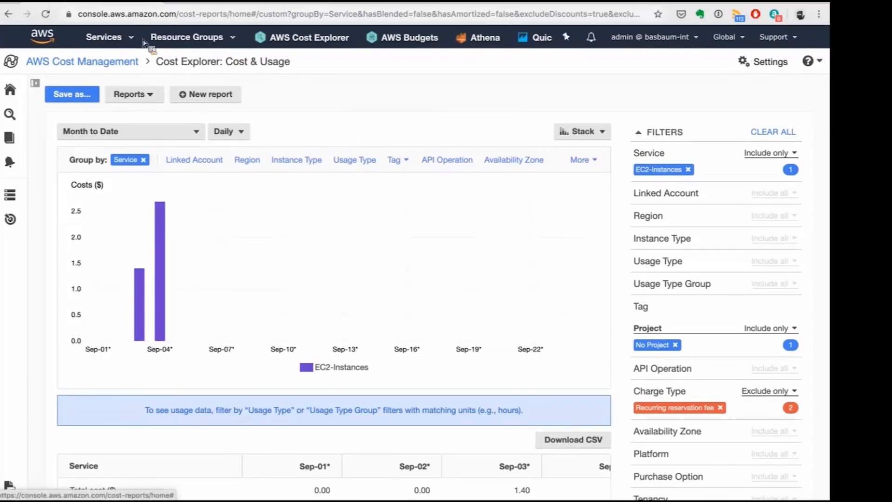
click(123, 41)
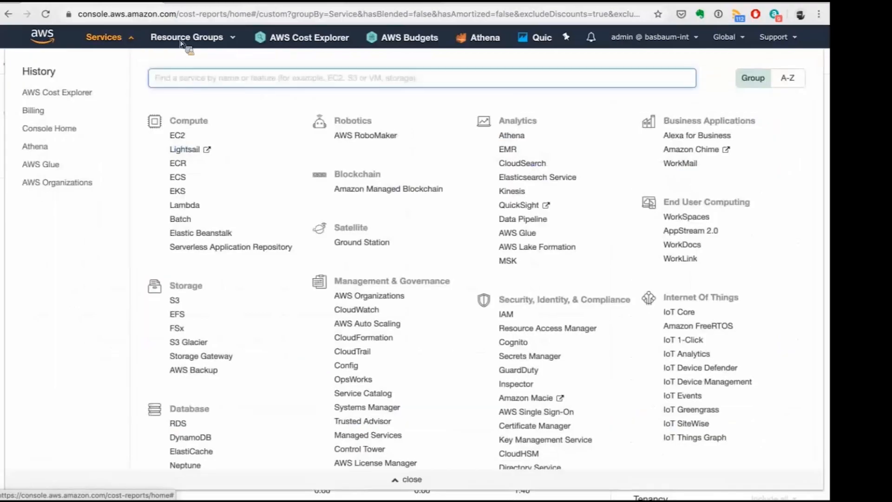
click(195, 41)
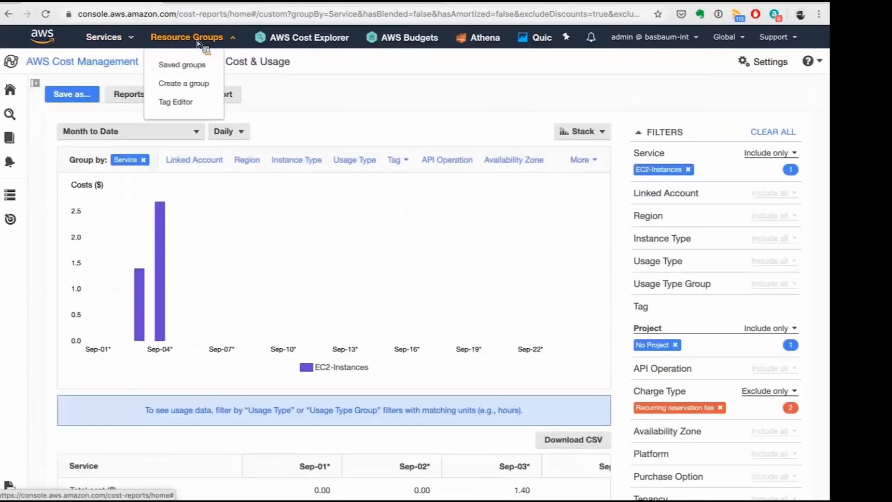
click(177, 103)
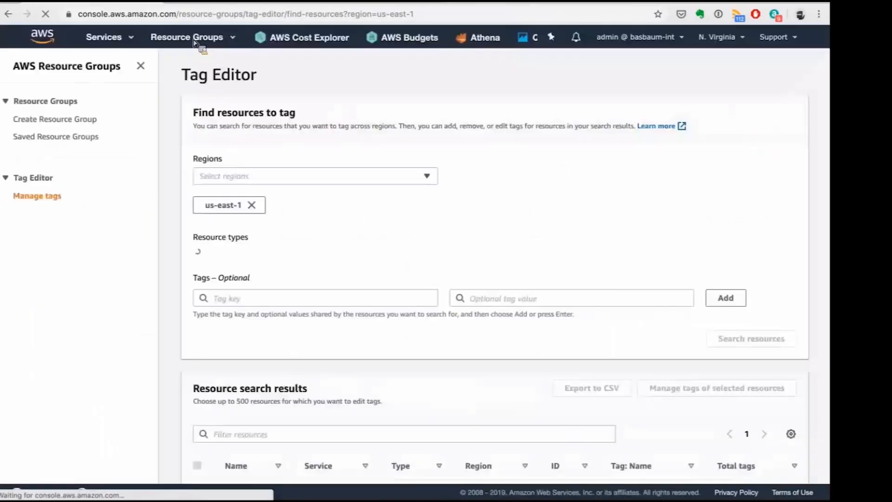
Add a tag with key Project and value Beta to the found untagged EC2 instance and apply the tag changes.
mouse_move(195, 43)
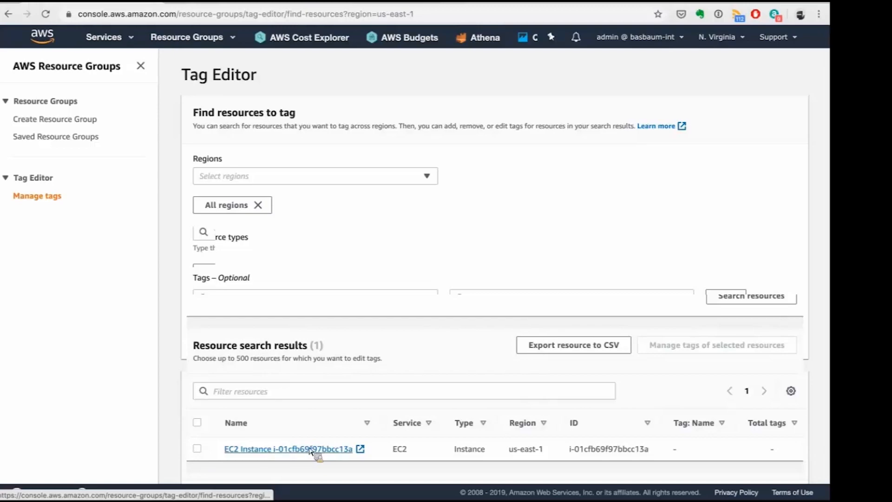
click(197, 449)
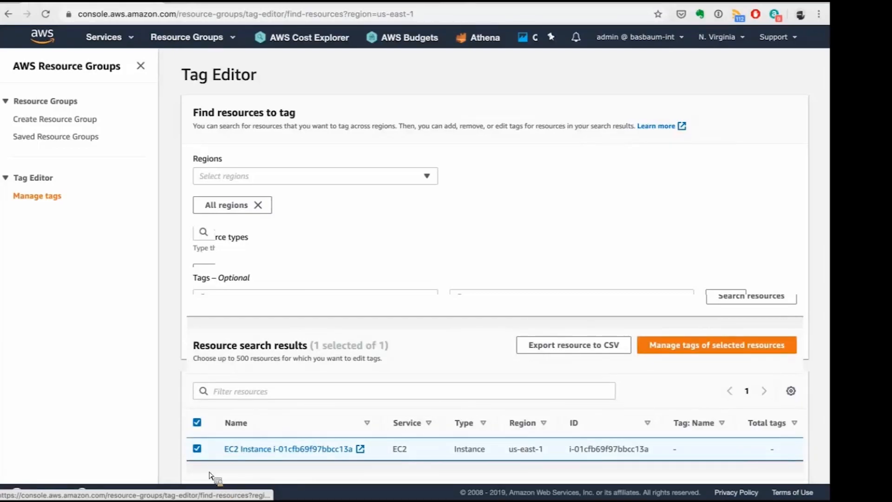
click(686, 352)
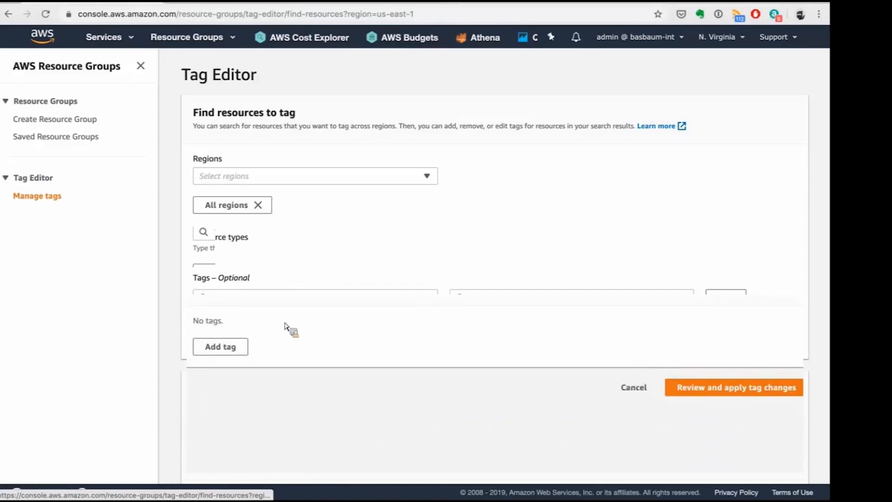
click(240, 356)
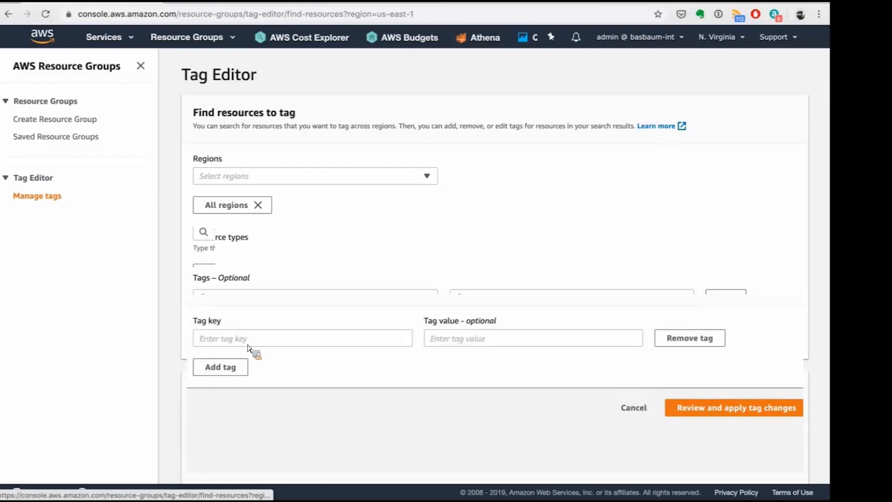
click(255, 344)
text(Project)
click(463, 346)
text(Beta)
click(486, 393)
click(469, 341)
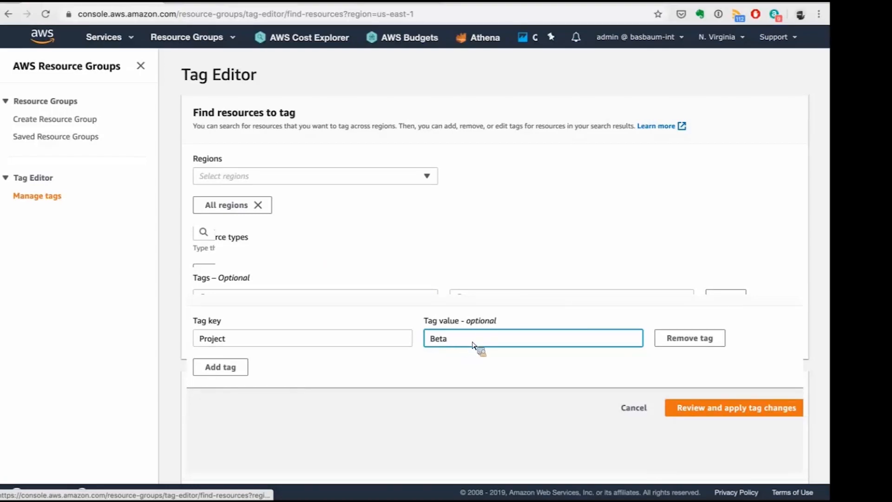
click(699, 411)
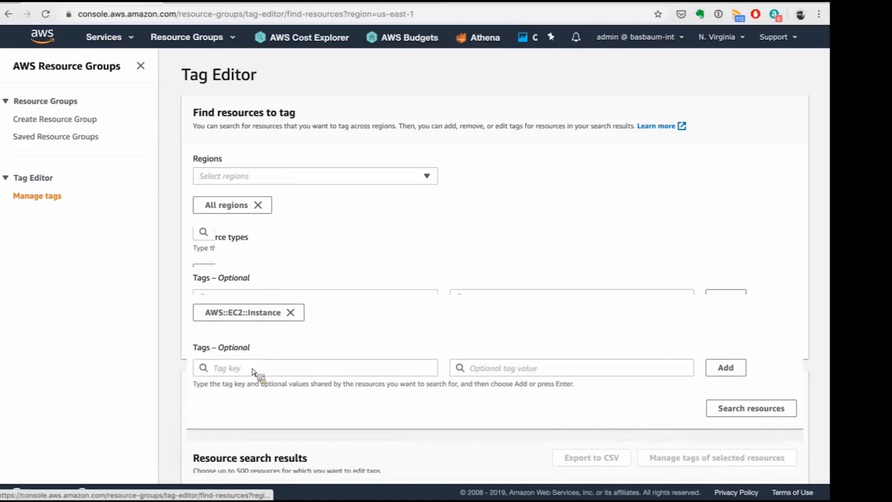
Search all regions for AWS::EC2::Instance resources tagged Environment: dev.
click(253, 370)
click(293, 315)
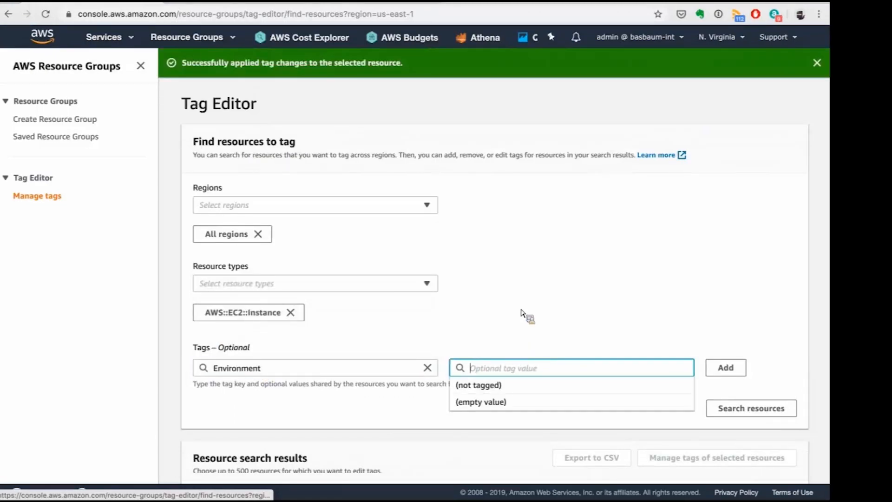
click(482, 372)
text(dev)
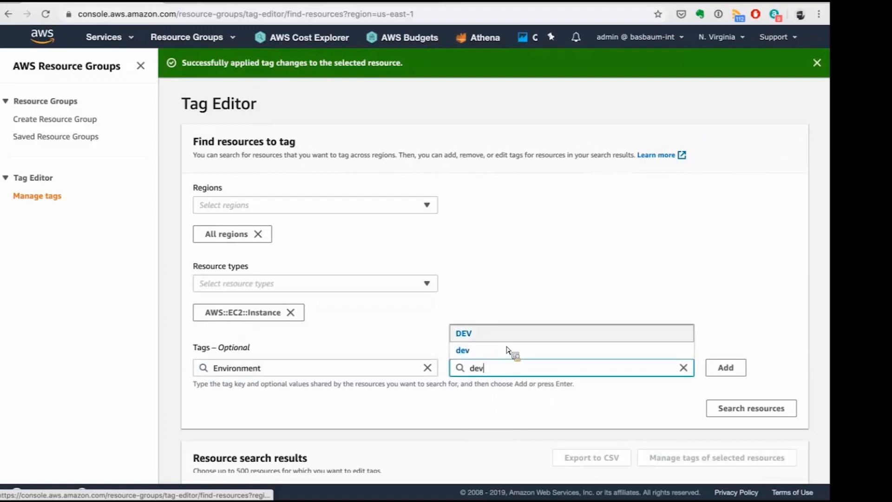
click(630, 346)
scroll(721, 288, down, 2)
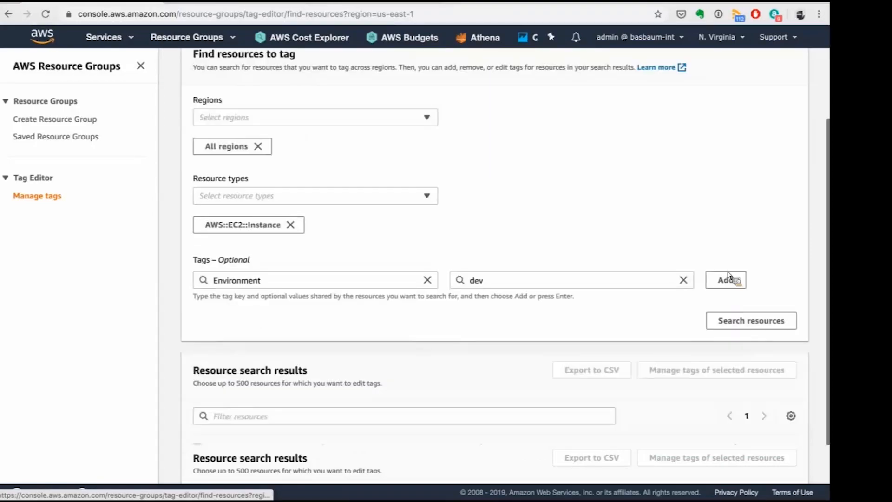
key(Return)
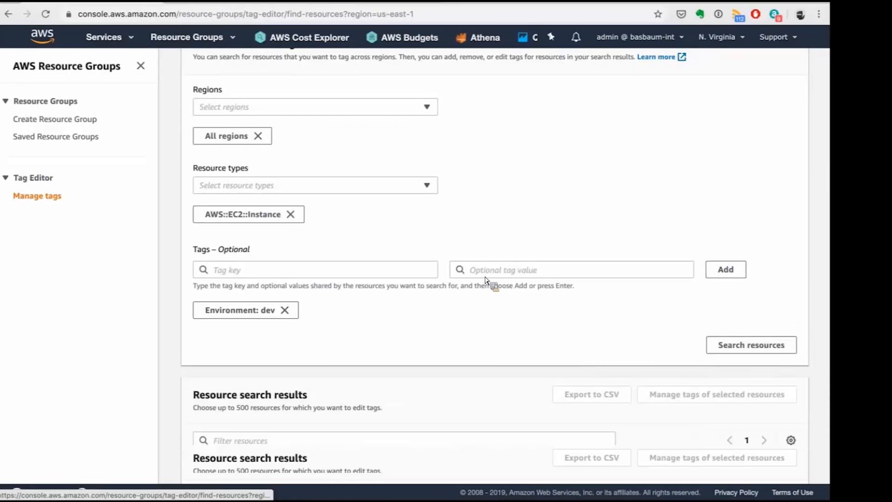
click(739, 348)
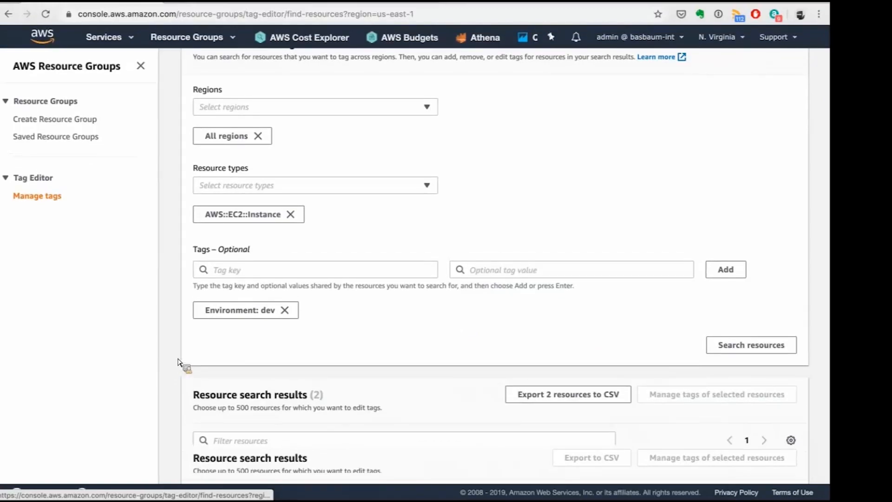
Set the Environment tag value to Dev on both found EC2 instances and apply the tag changes to all selected resources.
scroll(178, 363, down, 2)
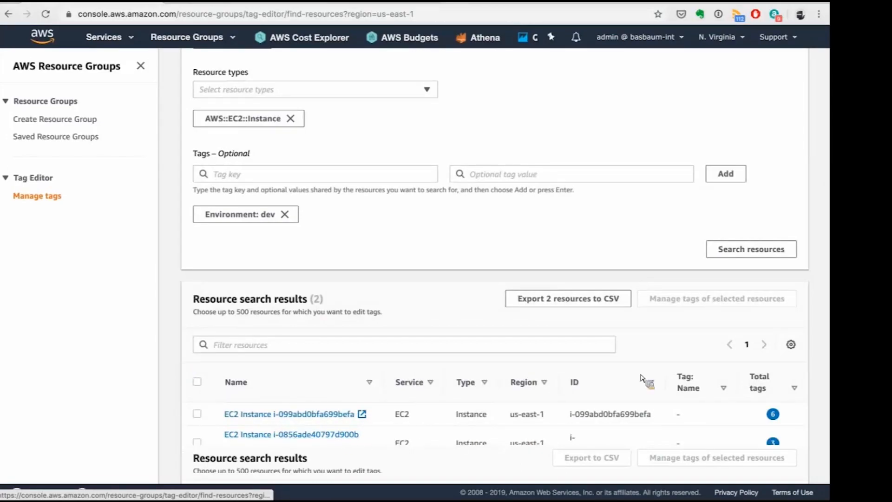
click(692, 307)
double_click(454, 366)
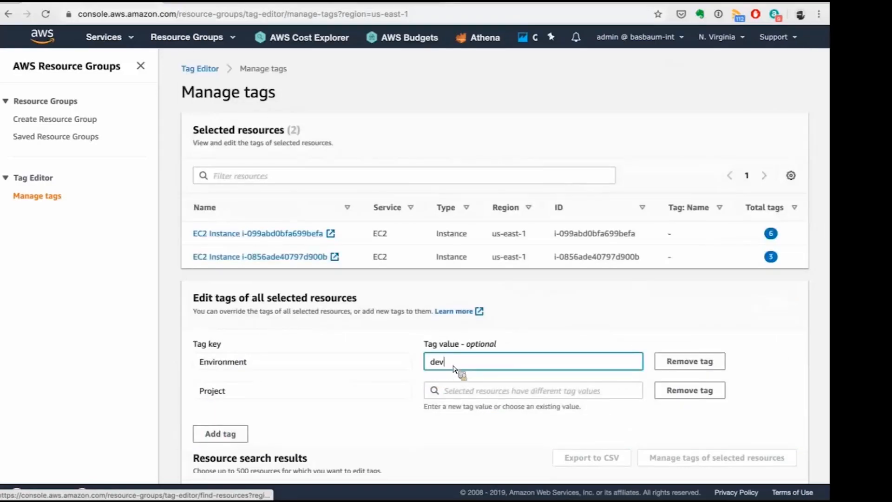
click(519, 397)
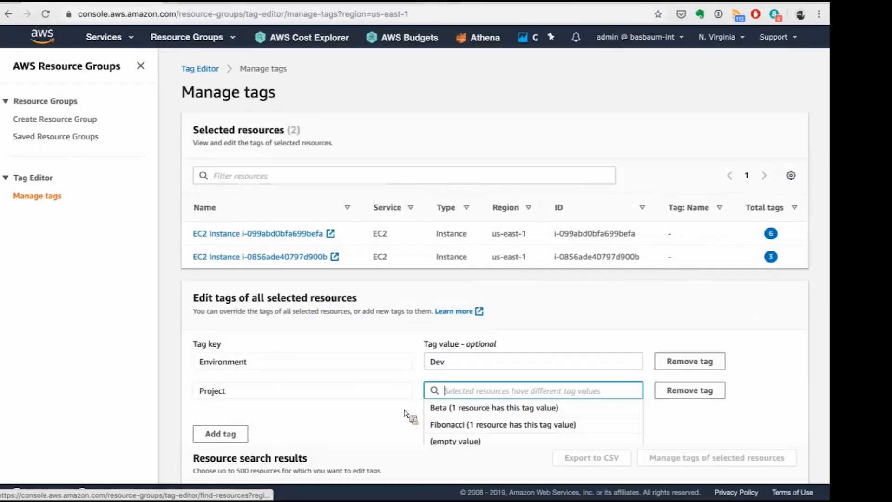
click(290, 392)
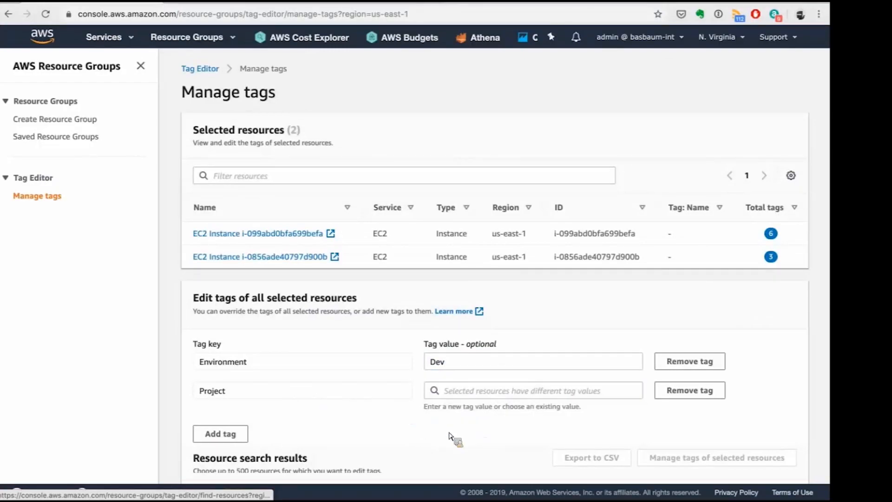
scroll(449, 434, down, 1)
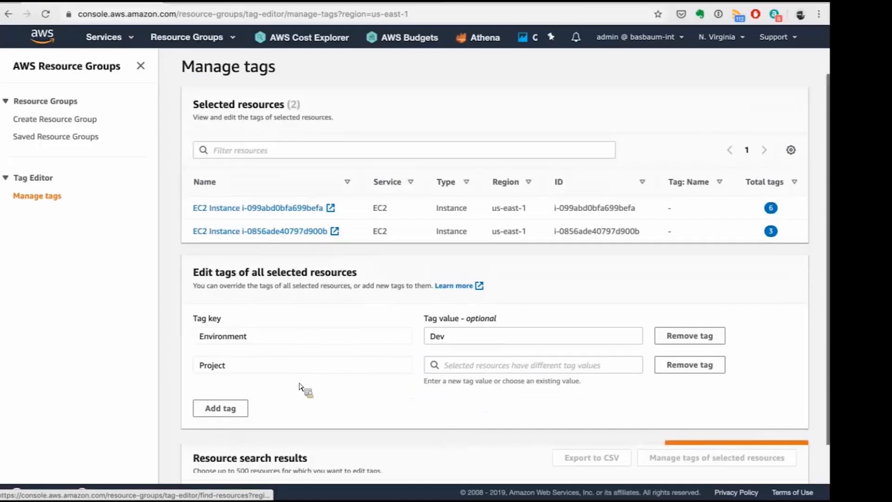
click(721, 455)
click(547, 345)
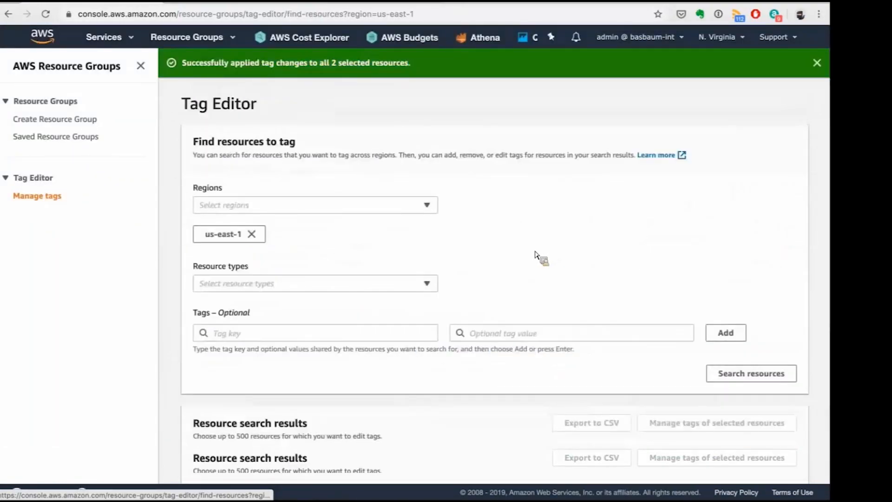
scroll(485, 357, down, 2)
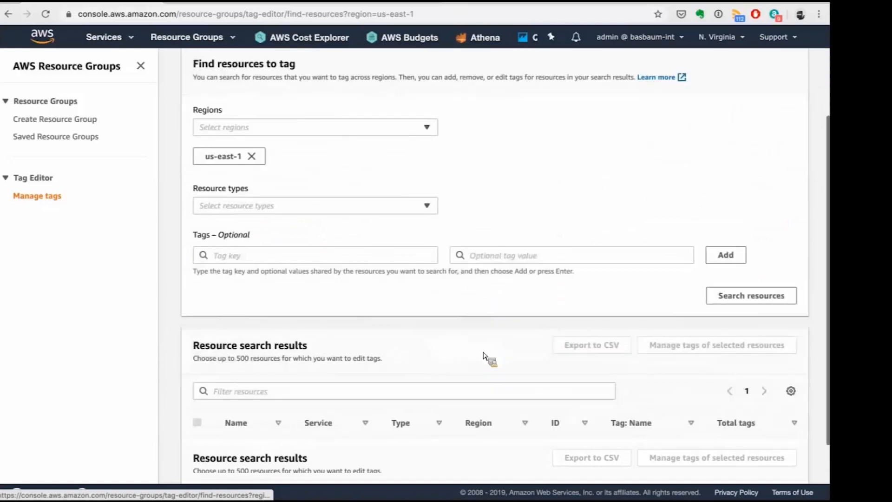
scroll(505, 227, up, 1)
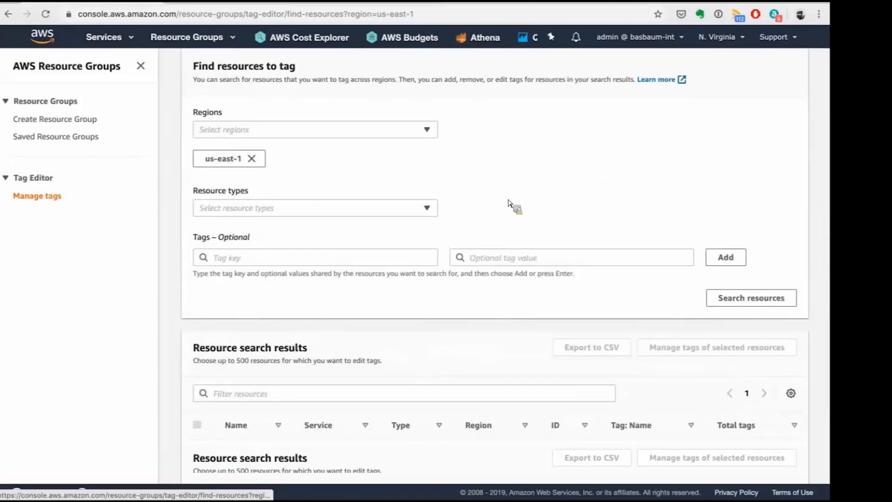
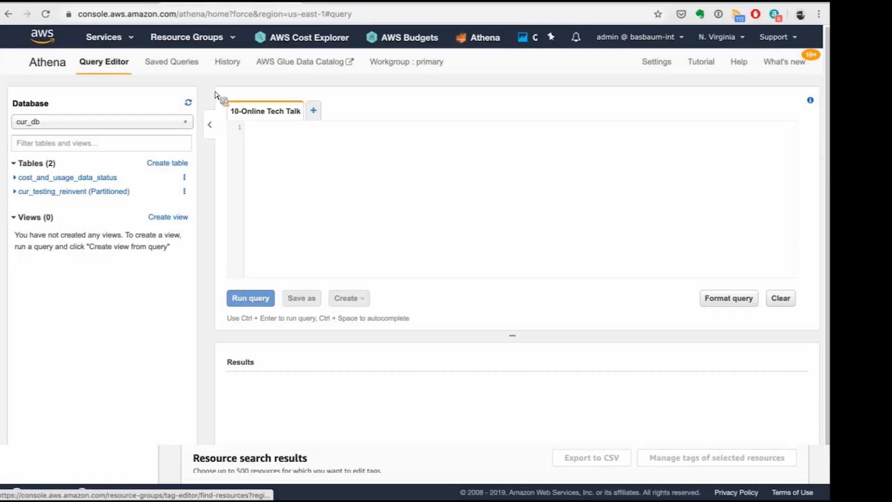
Search the AWS Management Console services for glue and open AWS Glue.
click(220, 1)
click(234, 2)
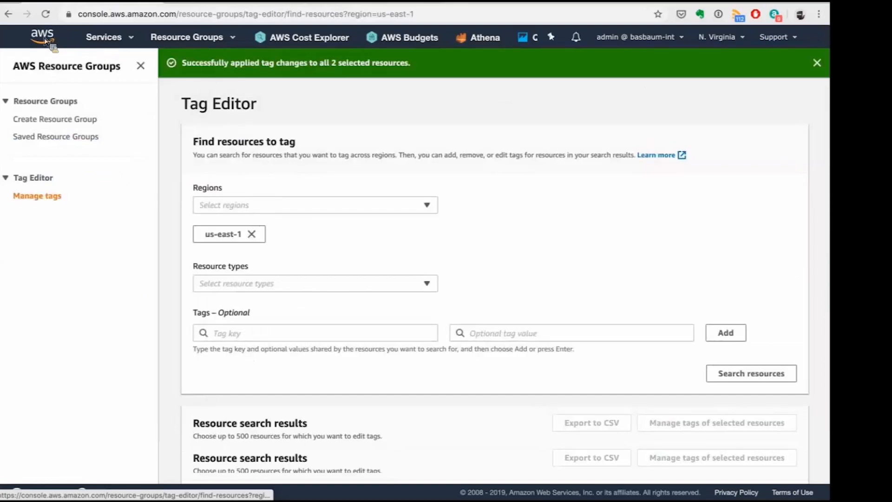
click(47, 41)
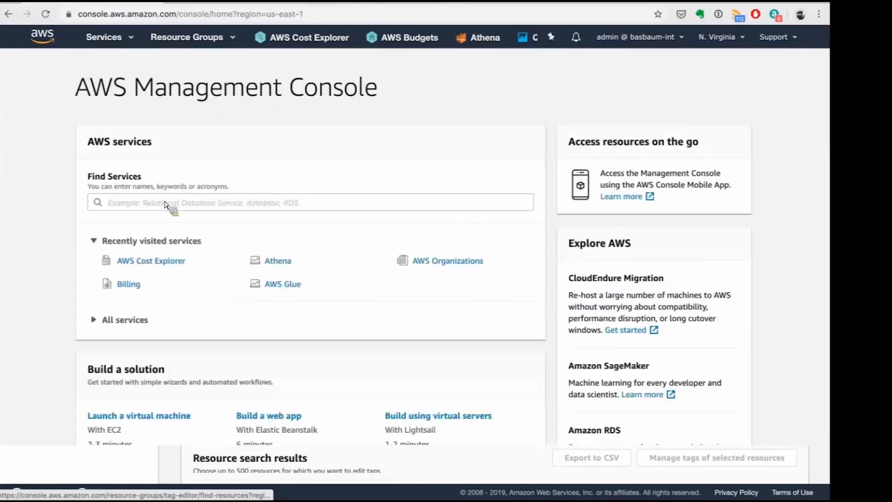
click(165, 203)
text(glue)
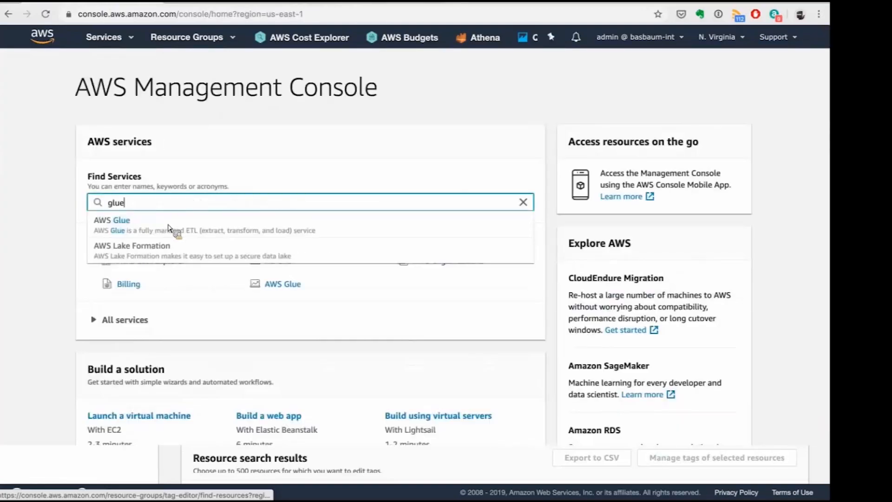
click(169, 228)
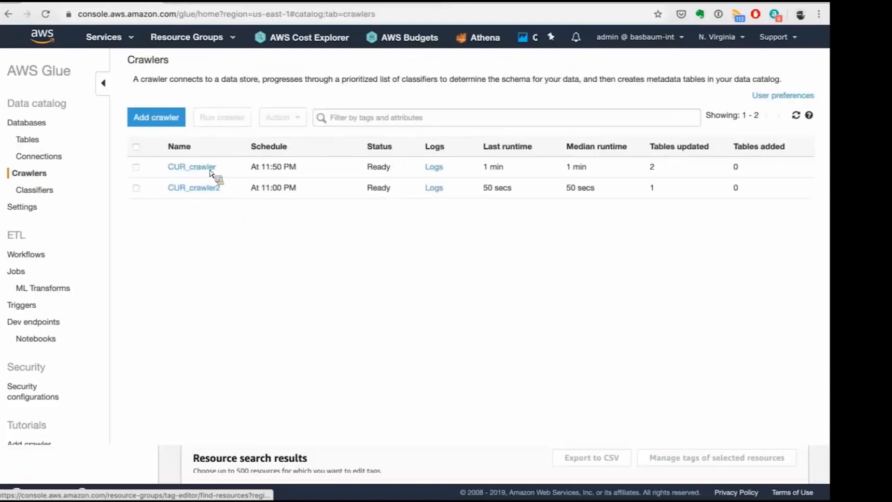
Begin a new crawler named CUR-OnlinteTEchTalk with Data stores as its source type.
click(161, 120)
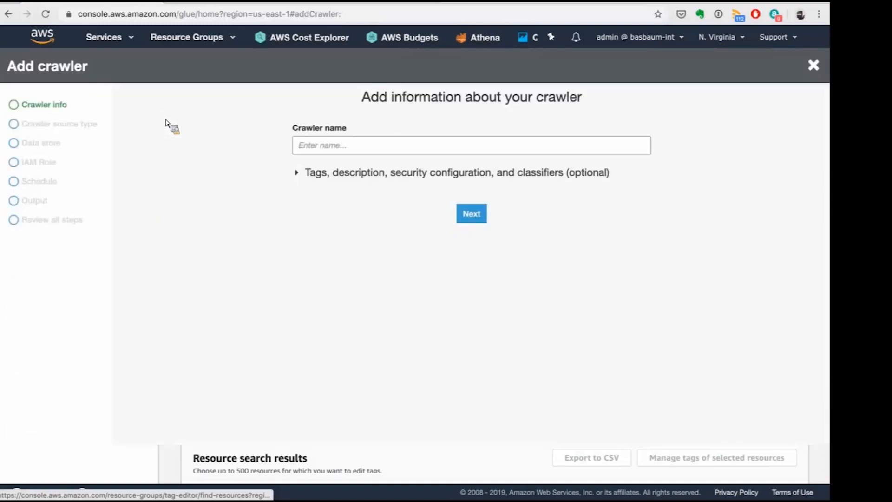
click(344, 149)
text(CUR-Pnline)
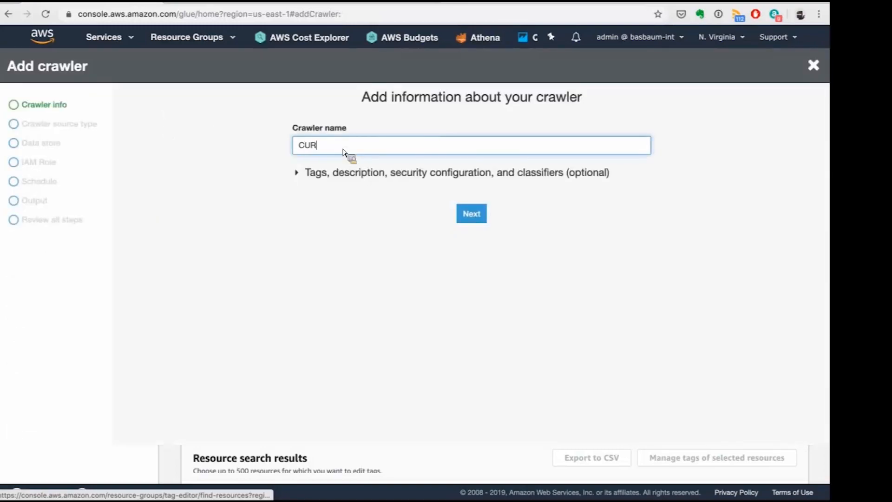
key(BackSpace)
key(BackSpace)
key(BackSpace)
key(BackSpace)
key(BackSpace)
key(BackSpace)
text(OnlinteTEchTalk)
click(466, 220)
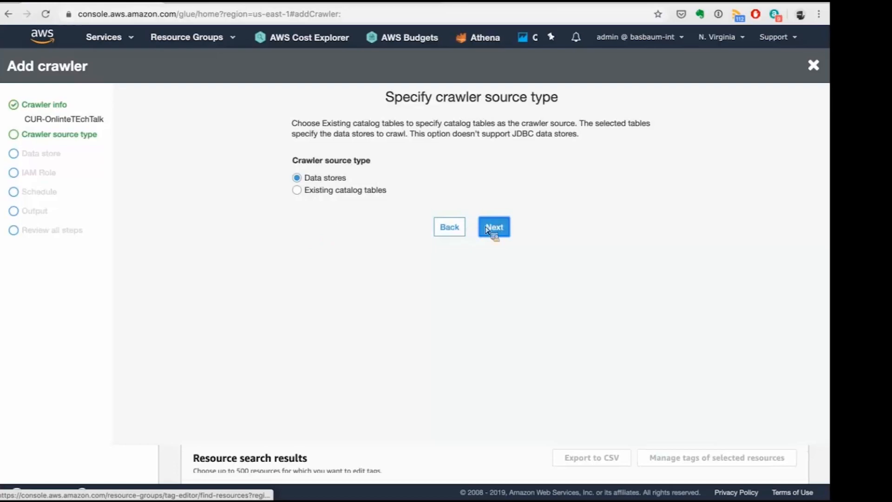
click(487, 229)
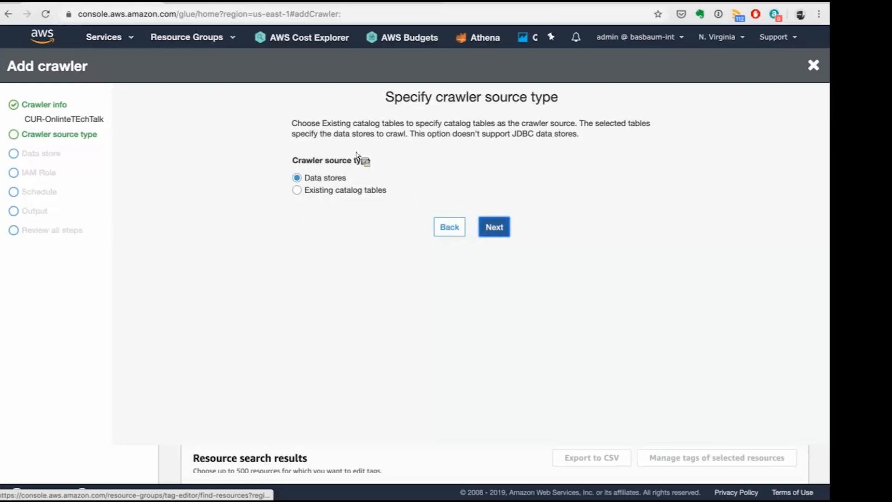
Select the accbilling bucket as the crawler's S3 data store, with the include path s3://accbilling/.
click(365, 240)
click(639, 235)
click(308, 130)
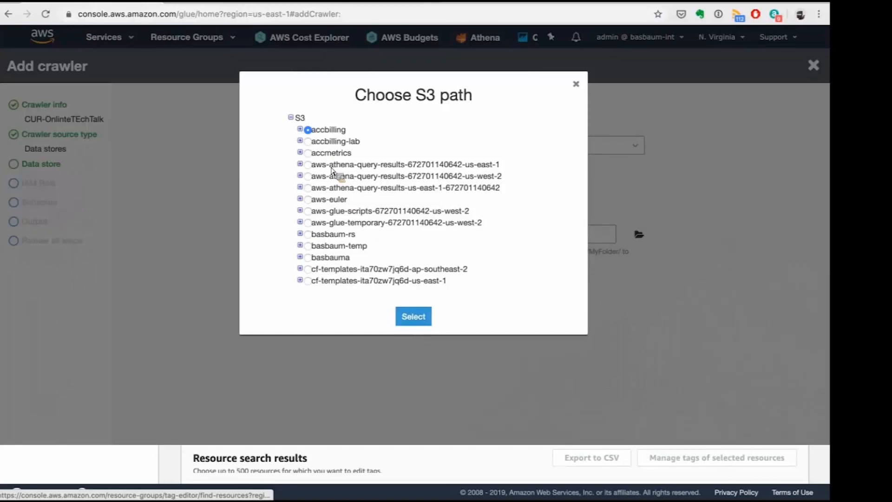
click(414, 317)
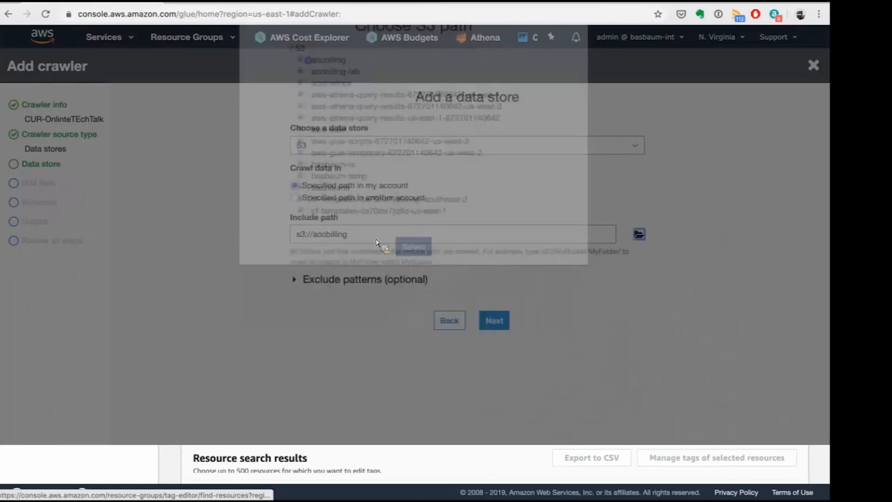
text(/)
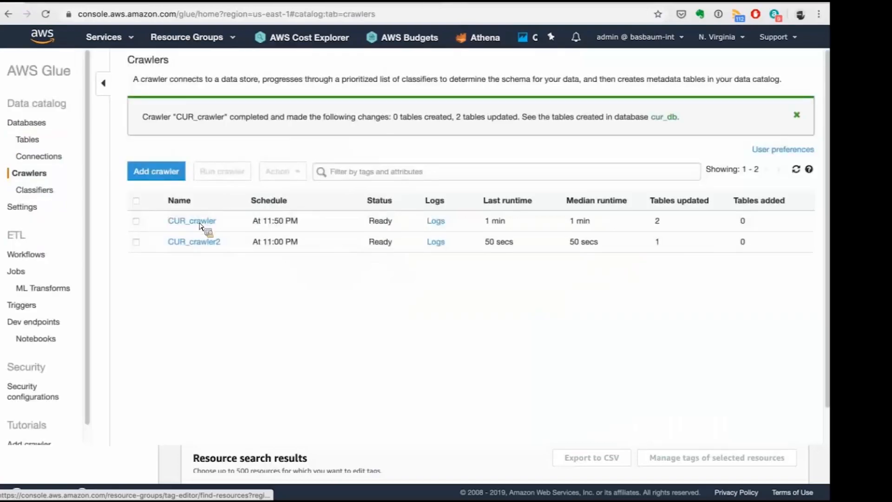
Copy CUR_crawler's include path s3://accmetrics/CURFiles/CUR-testing-reInvent into the new crawler's data store and add no other data store.
click(205, 218)
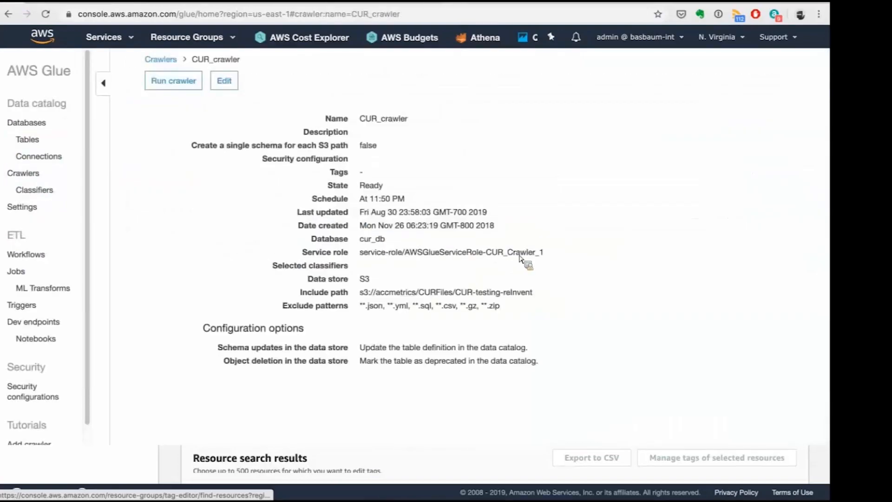
drag(532, 291, 370, 298)
drag(300, 131, 275, 100)
key(super+a)
text(s3://accmetrics/CURFiles/CUR-testing-reInvent)
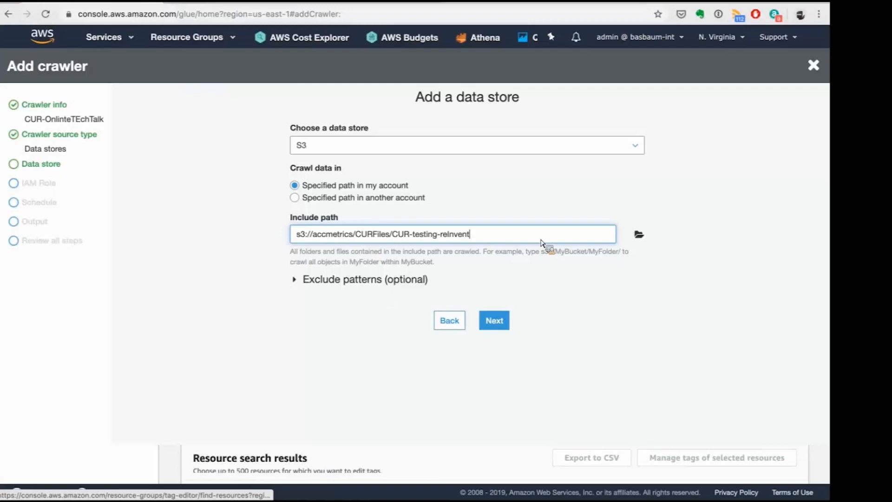
click(496, 320)
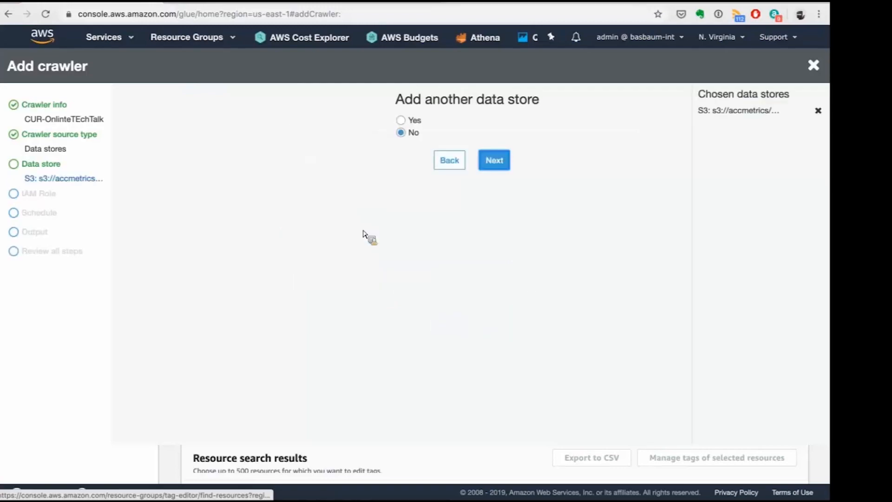
click(494, 169)
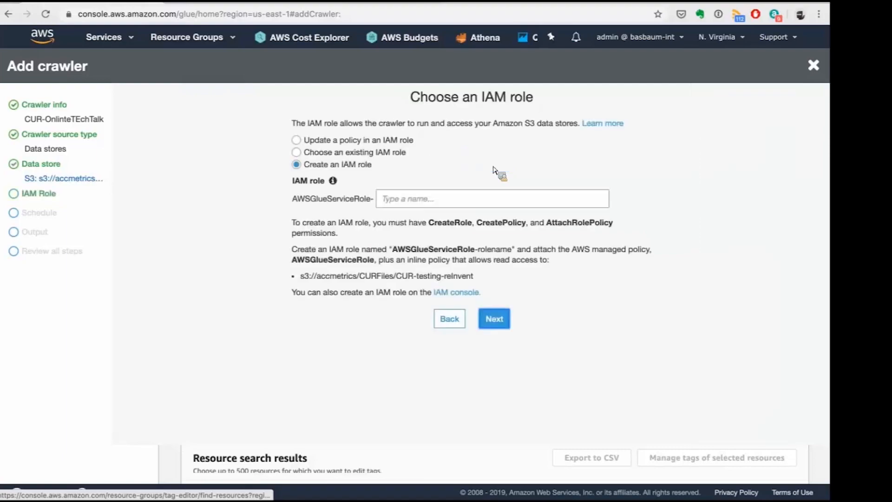
Assign the existing IAM role AWSGlueServiceRole-CUR_Crawler_1 to the crawler.
click(350, 154)
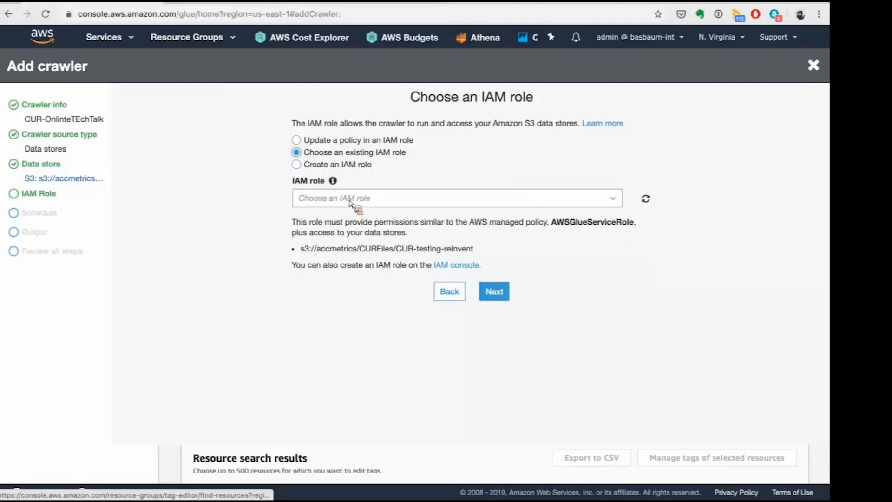
click(351, 200)
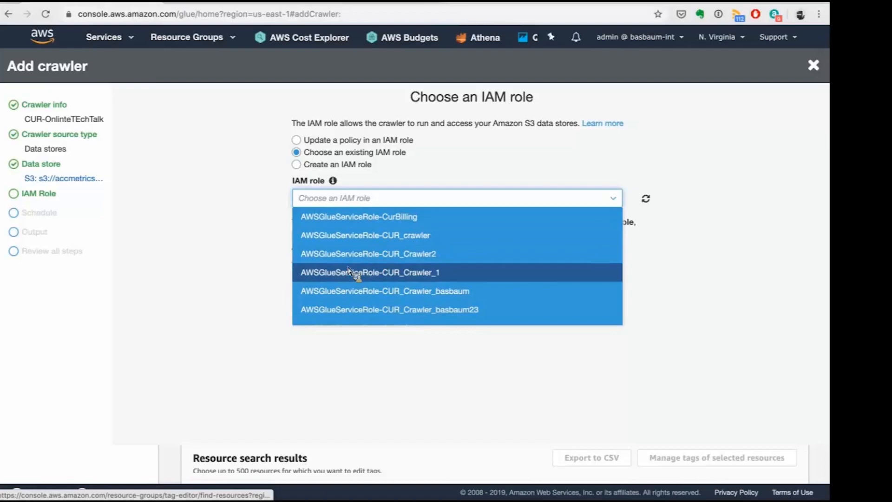
click(353, 273)
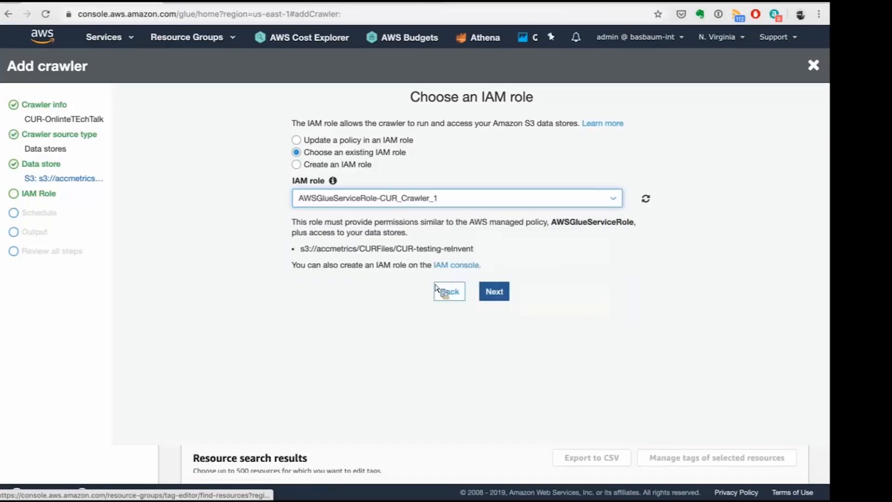
click(505, 300)
Schedule the crawler to run daily, starting at hour 21 and minute 30 UTC.
click(377, 153)
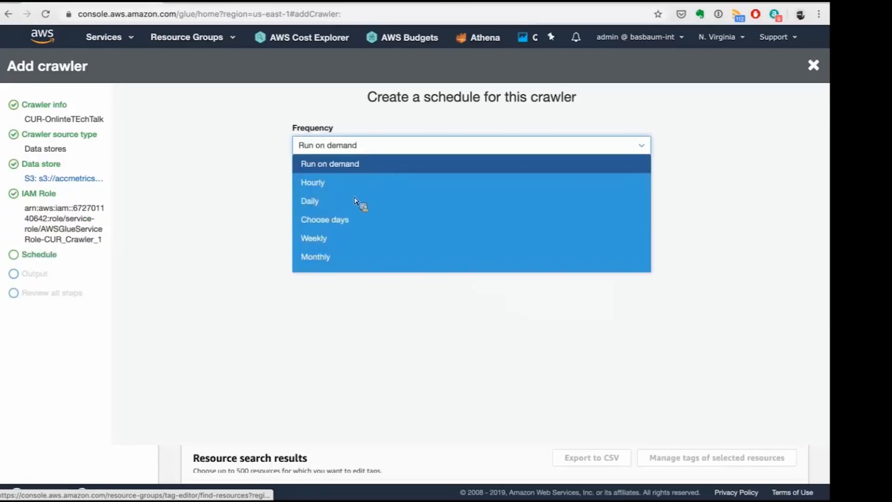
click(348, 199)
click(348, 187)
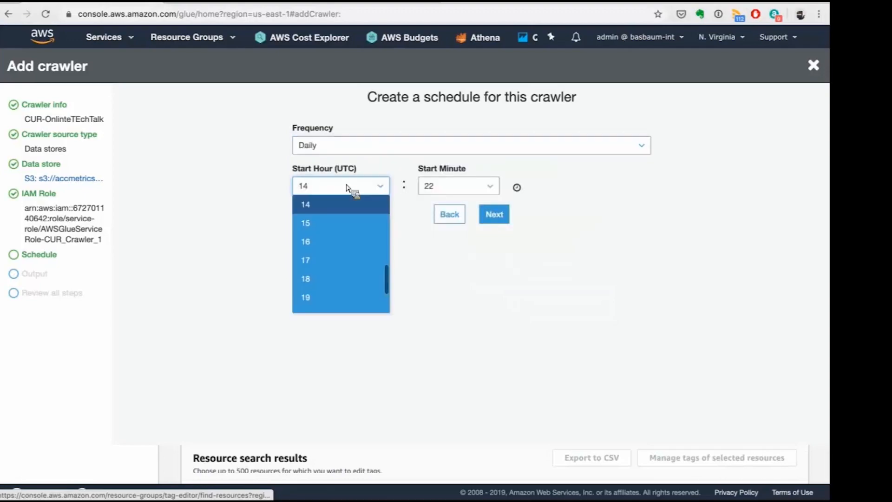
scroll(360, 269, down, 3)
click(351, 279)
click(456, 191)
click(455, 194)
click(455, 194)
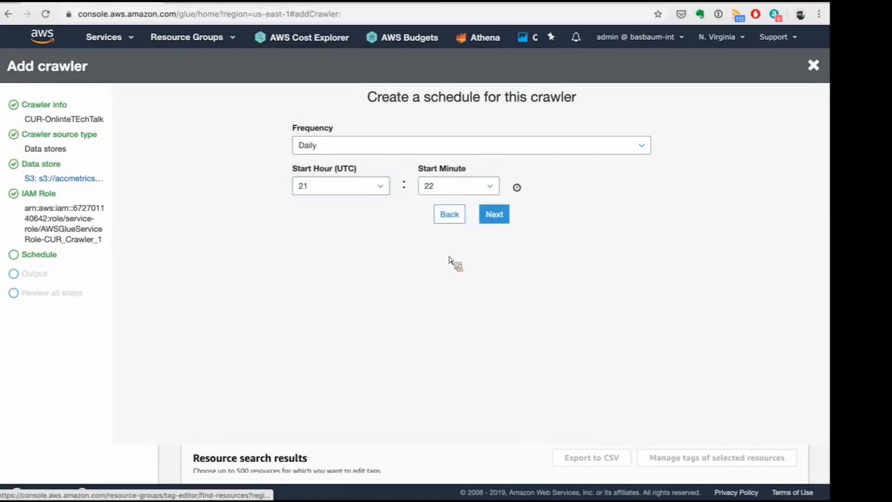
scroll(447, 295, down, 1)
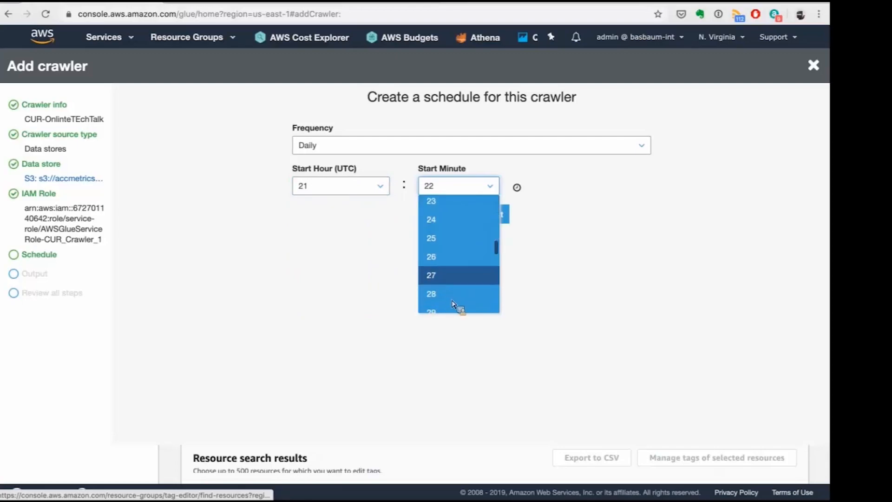
scroll(459, 305, down, 2)
click(464, 303)
click(499, 219)
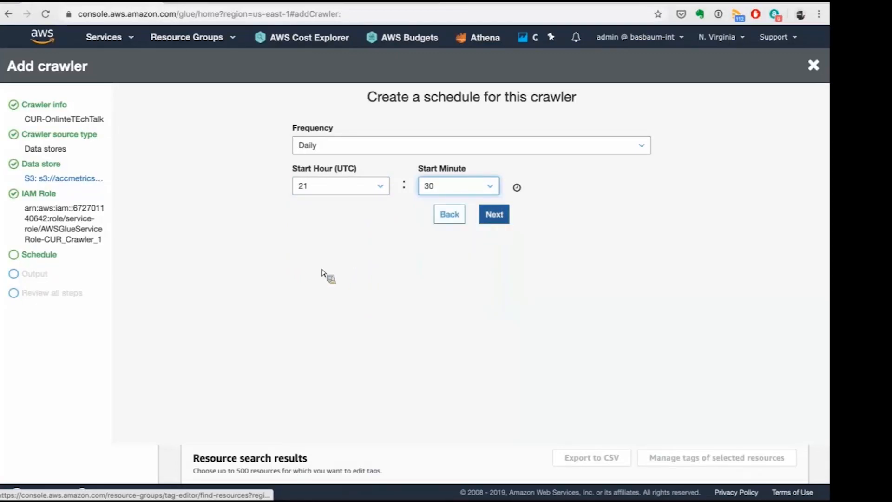
Set the crawler's output database to cur_db and proceed to the review.
click(349, 148)
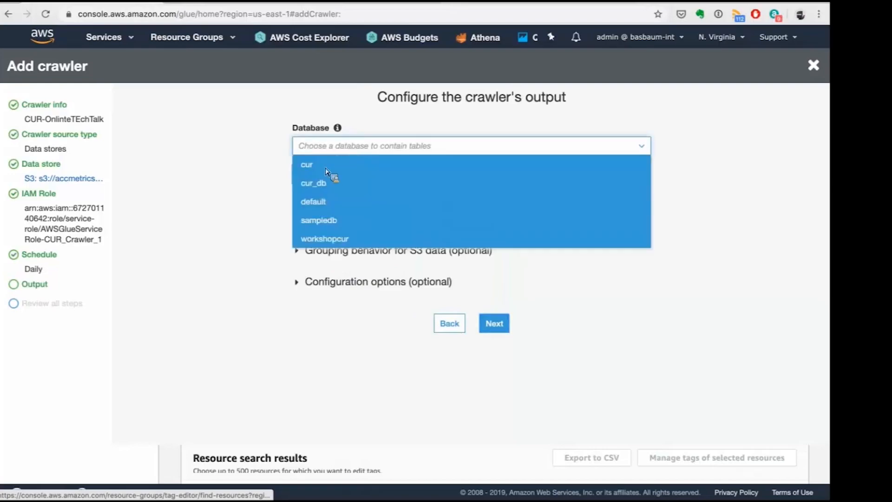
click(319, 183)
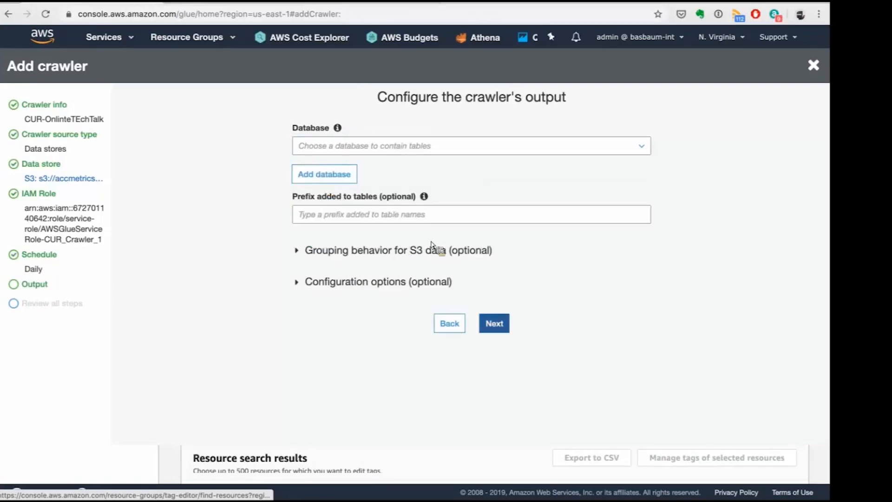
click(341, 146)
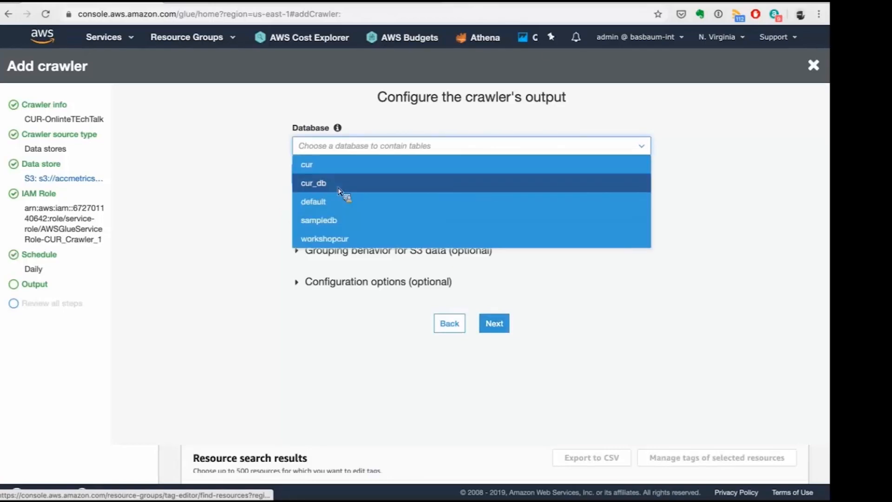
click(339, 186)
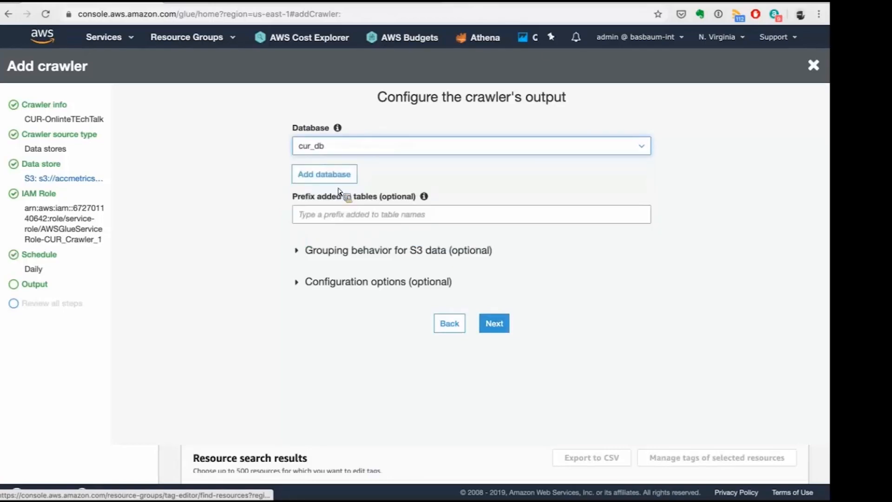
click(508, 324)
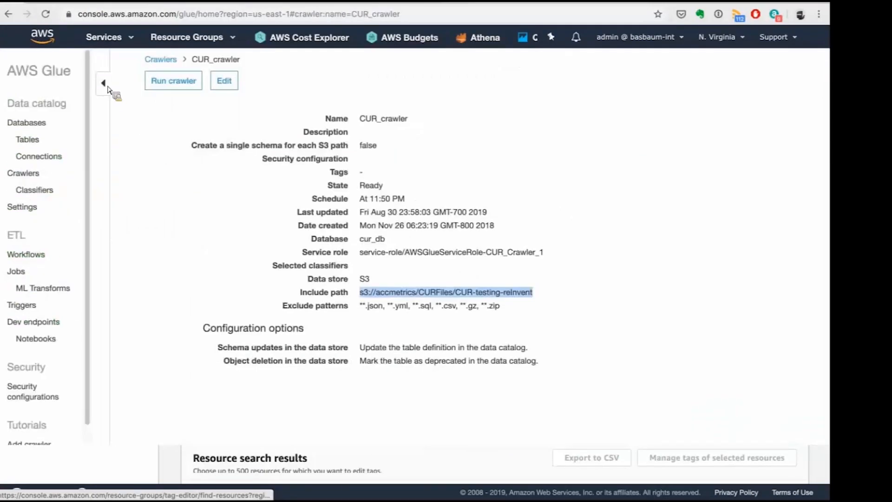
Leave the CUR_crawler details and view the list of crawlers in AWS Glue.
click(24, 88)
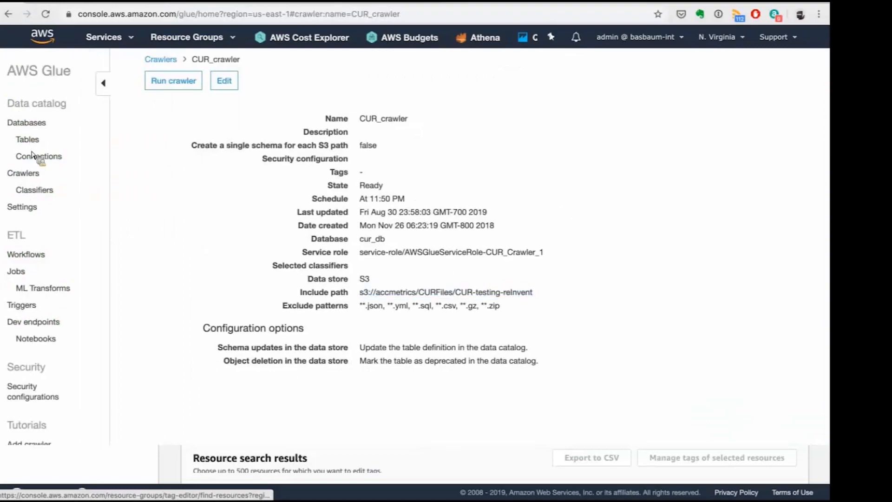
click(32, 179)
click(159, 228)
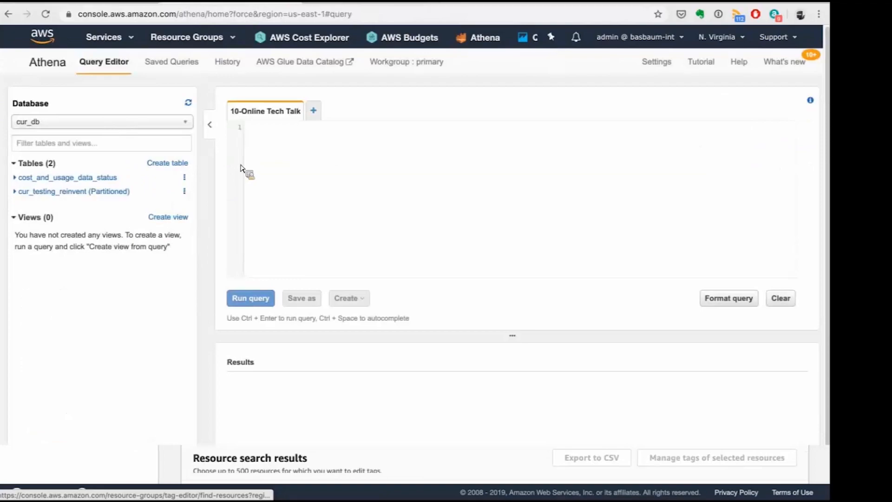
Sort Athena's saved queries by name, then open and run 06-Online Tech Talk on who used Reserved Instances.
click(306, 156)
click(167, 63)
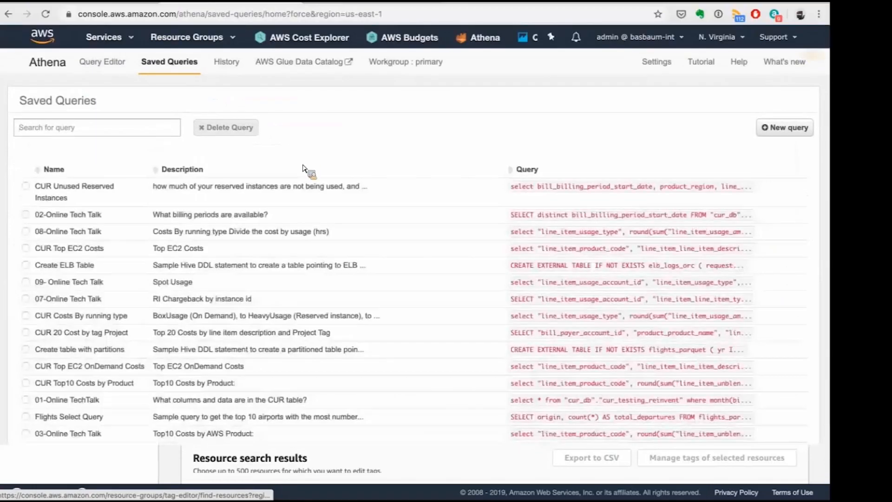
click(71, 169)
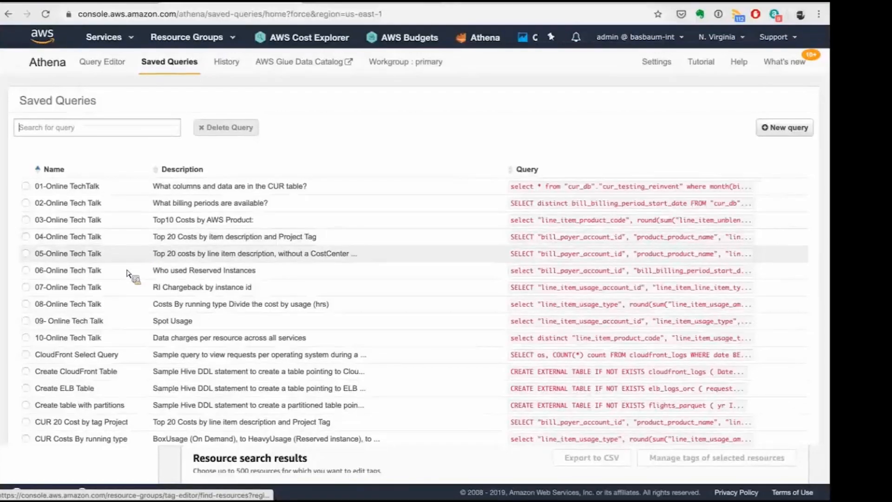
click(155, 271)
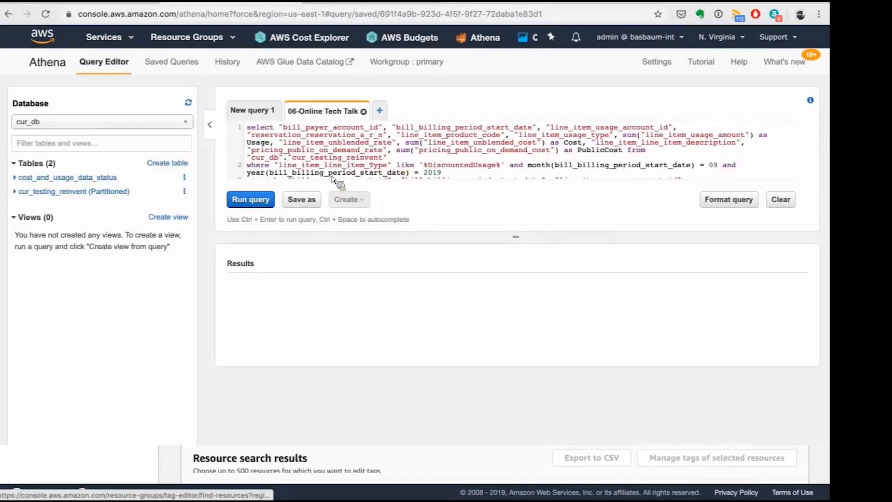
click(263, 201)
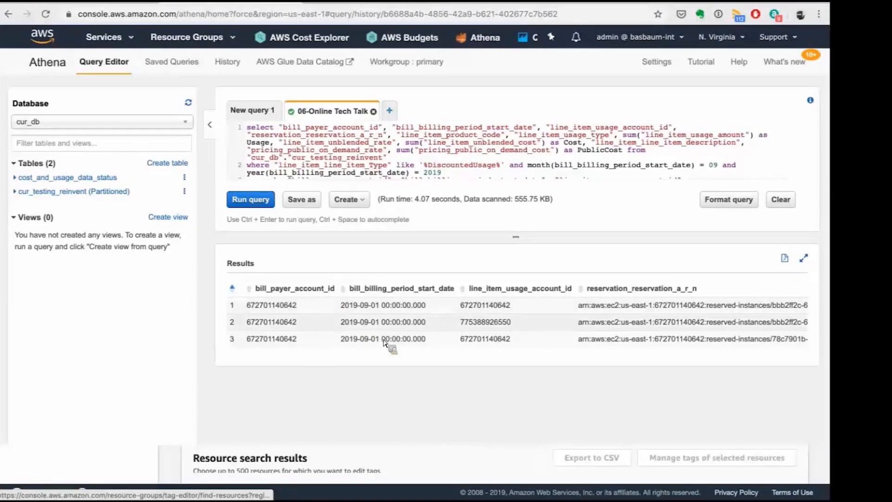
scroll(388, 343, right, 10)
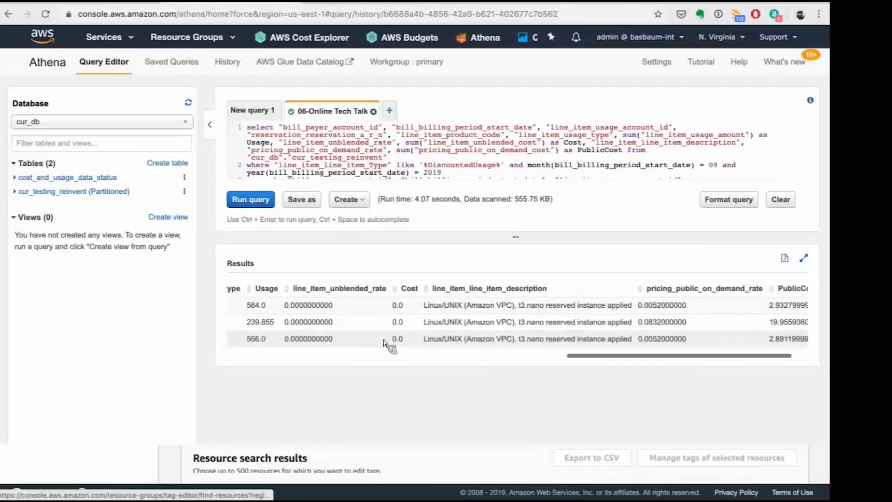
Open the saved query 07-Online Tech Talk on RI chargeback by instance id and run it.
scroll(384, 342, right, 2)
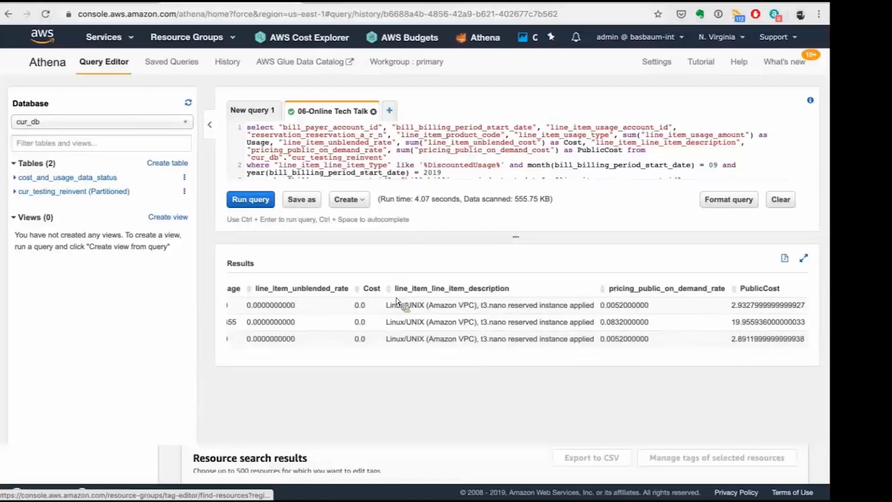
click(181, 66)
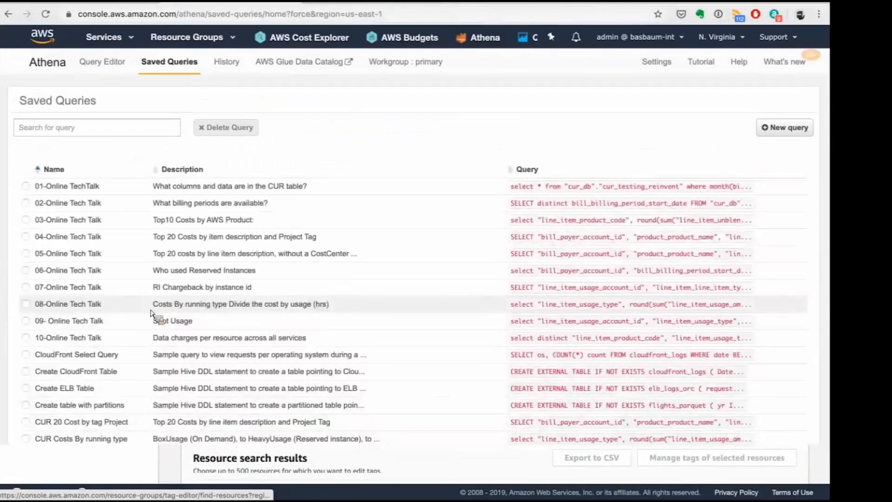
click(207, 289)
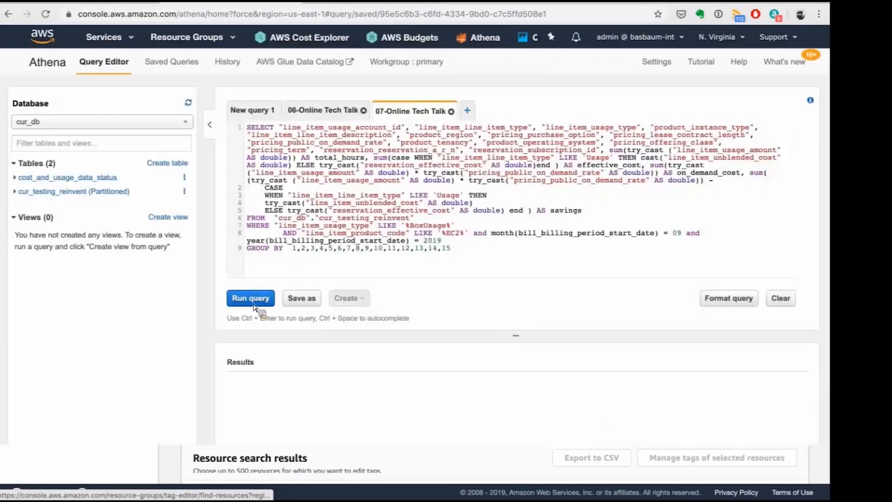
click(251, 298)
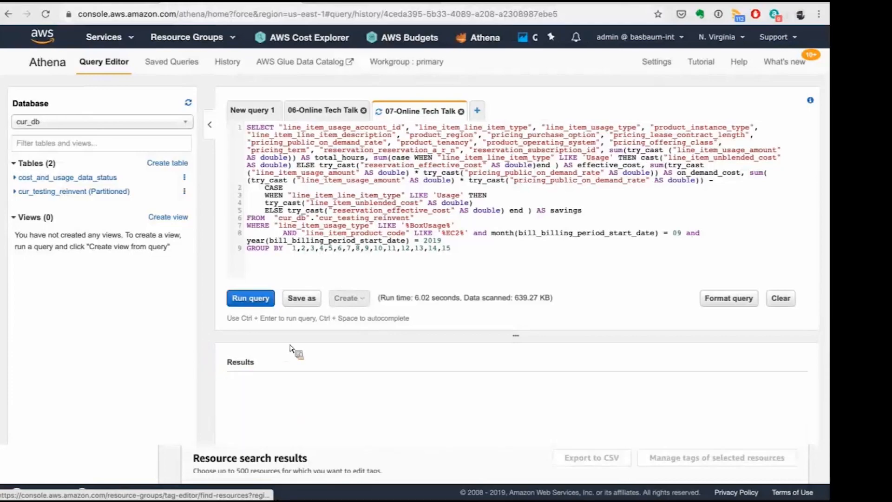
Examine the RI chargeback results across the usage type, instance type, pricing, reservation, total hours and effective cost columns.
scroll(290, 349, down, 2)
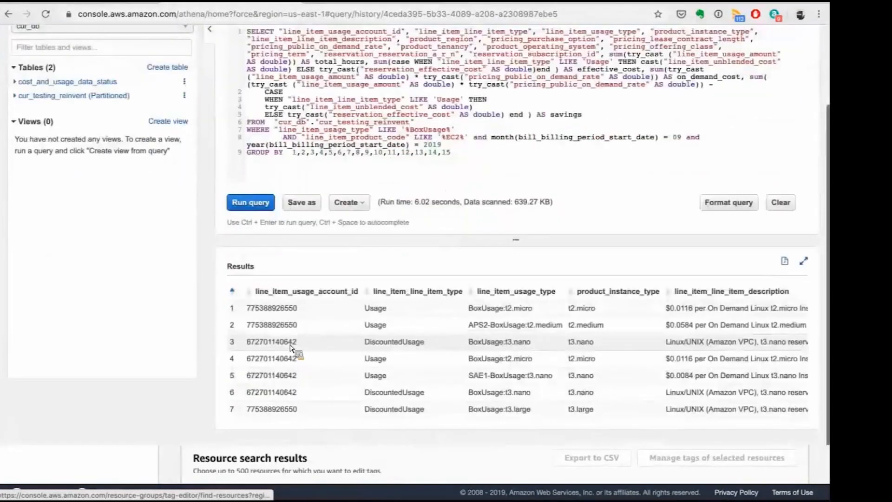
scroll(400, 404, right, 3)
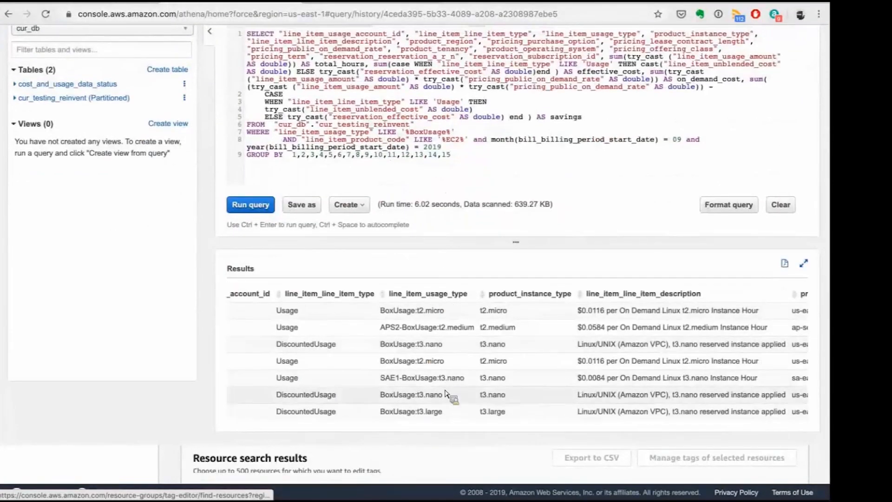
scroll(446, 394, right, 3)
scroll(448, 394, right, 2)
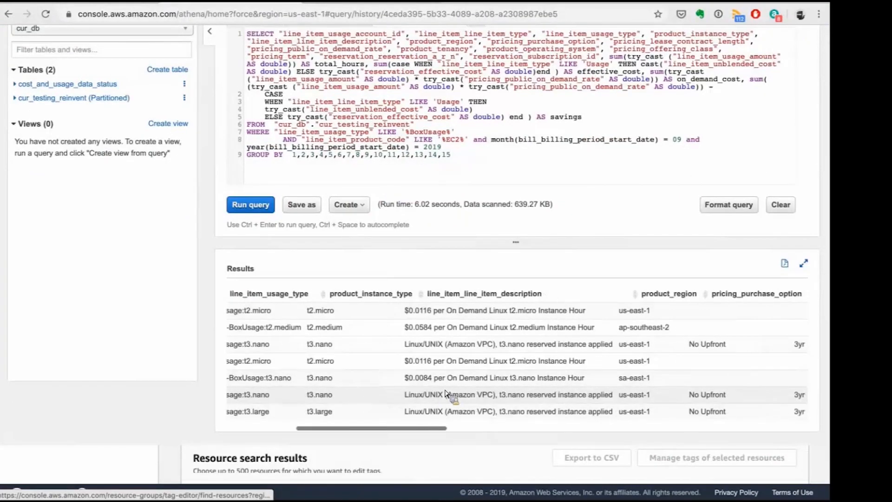
scroll(353, 382, right, 10)
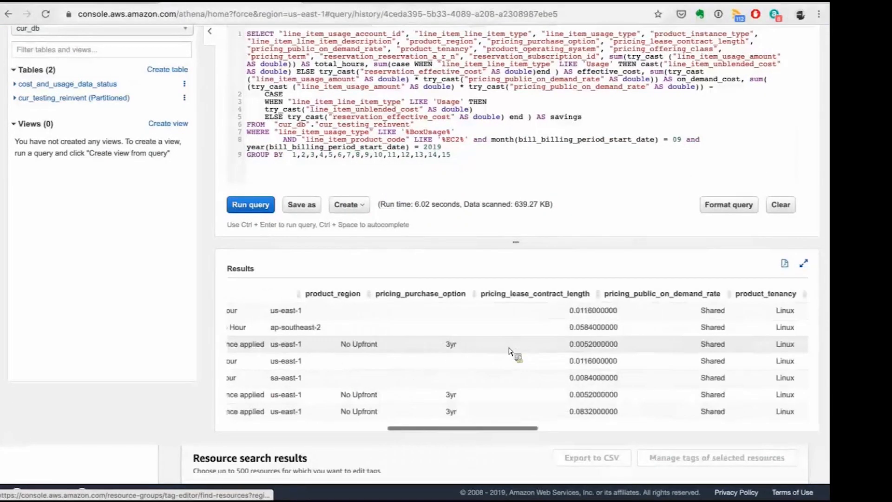
scroll(514, 354, right, 2)
scroll(590, 362, right, 10)
scroll(581, 358, left, 3)
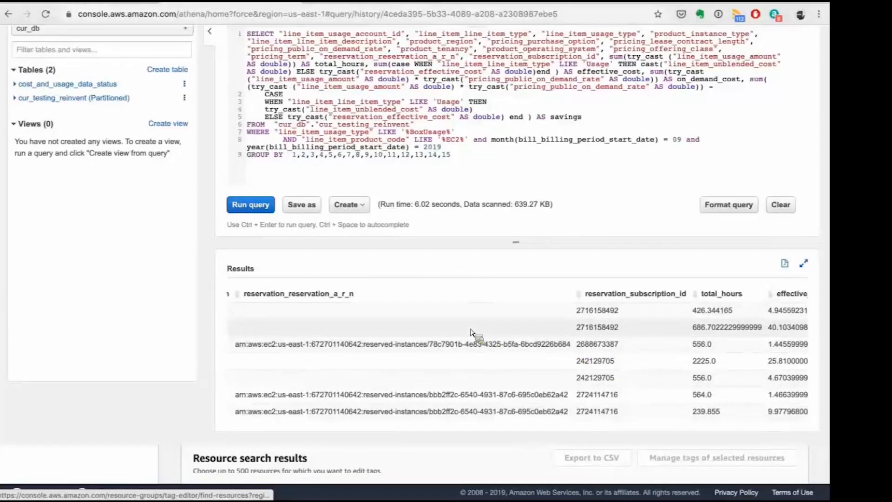
scroll(470, 331, left, 15)
scroll(419, 279, up, 1)
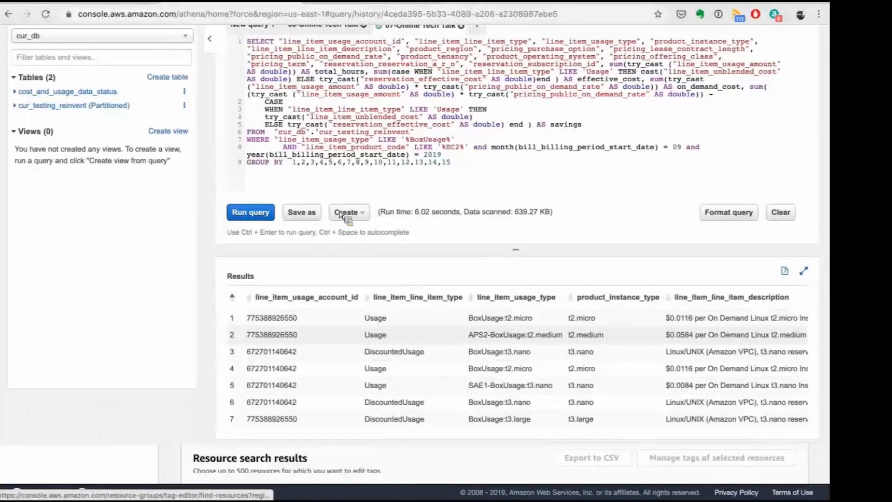
Open the saved query 09- Online Tech Talk on Spot usage and run it.
scroll(341, 215, up, 2)
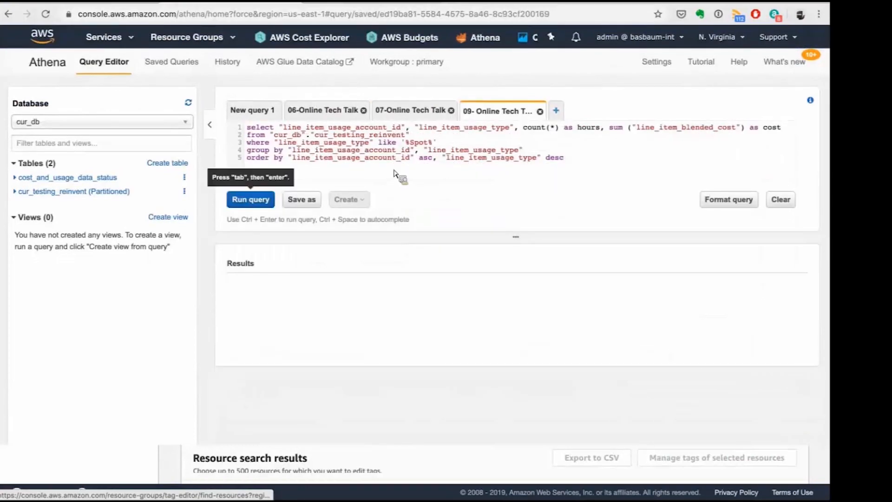
key(ctrl+Return)
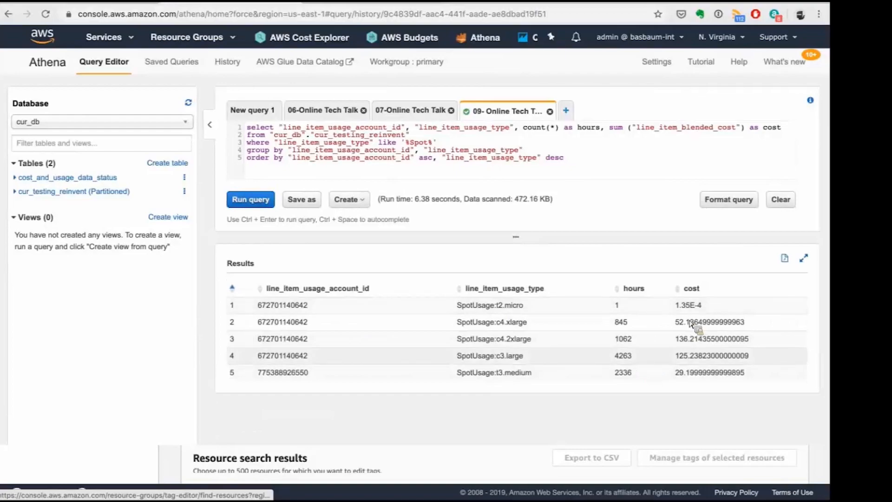
Open and run the saved query 08-Online Tech Talk on costs by running type, and review its usage, cost and hourly rate results.
click(175, 62)
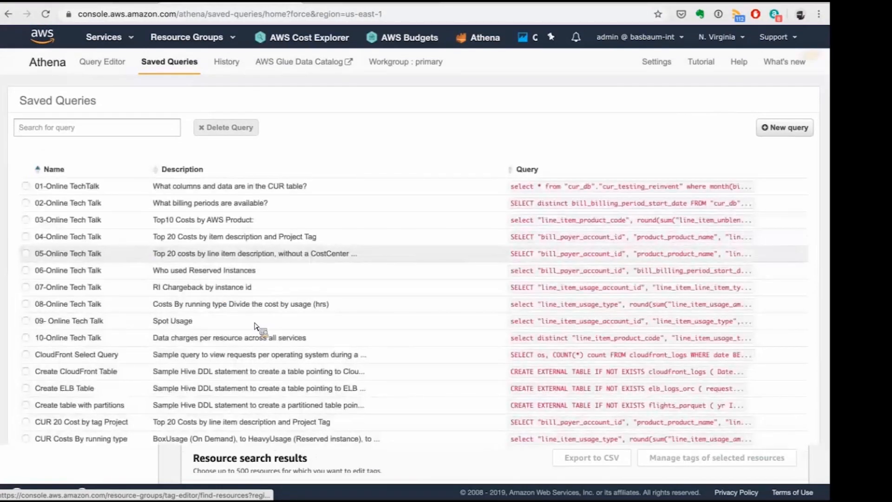
click(262, 305)
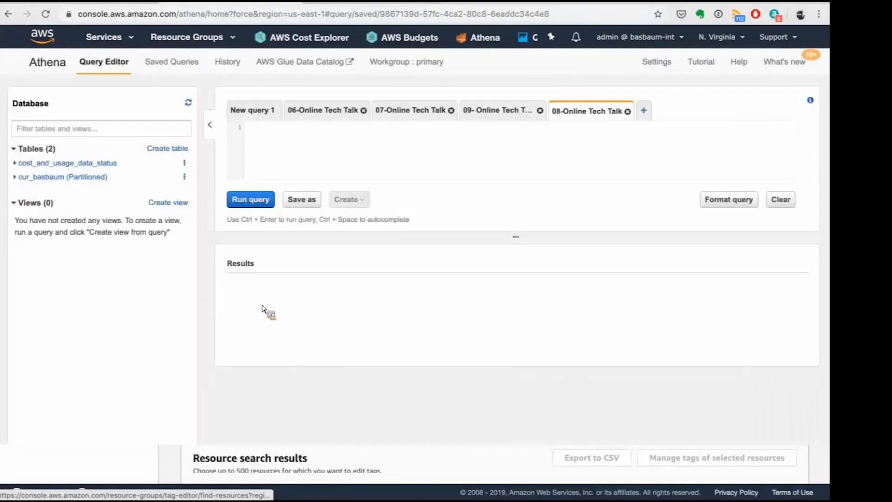
click(254, 205)
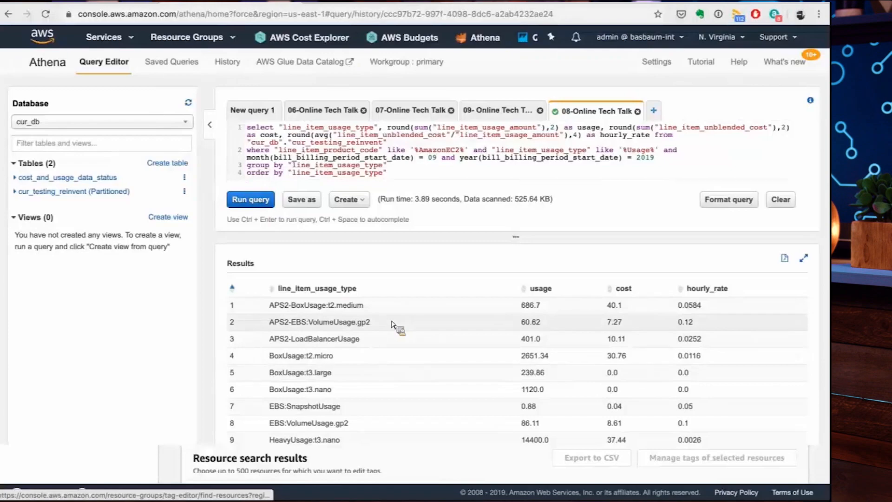
scroll(392, 324, down, 1)
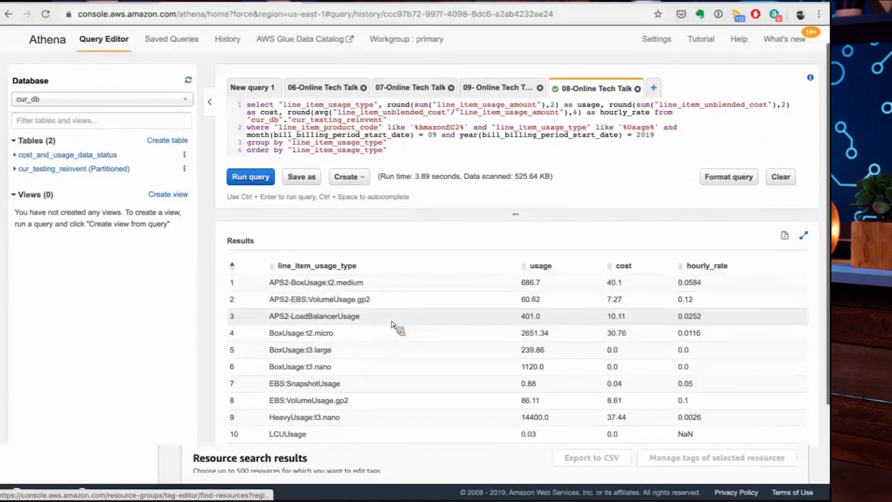
scroll(391, 324, up, 1)
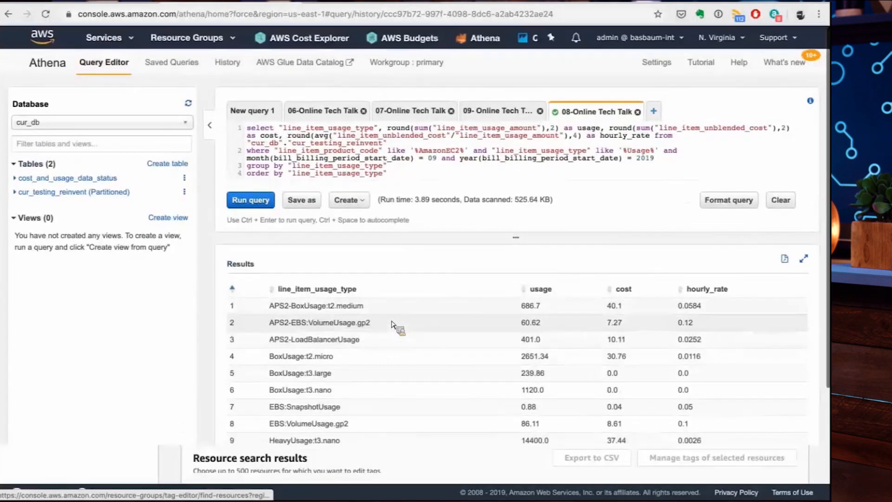